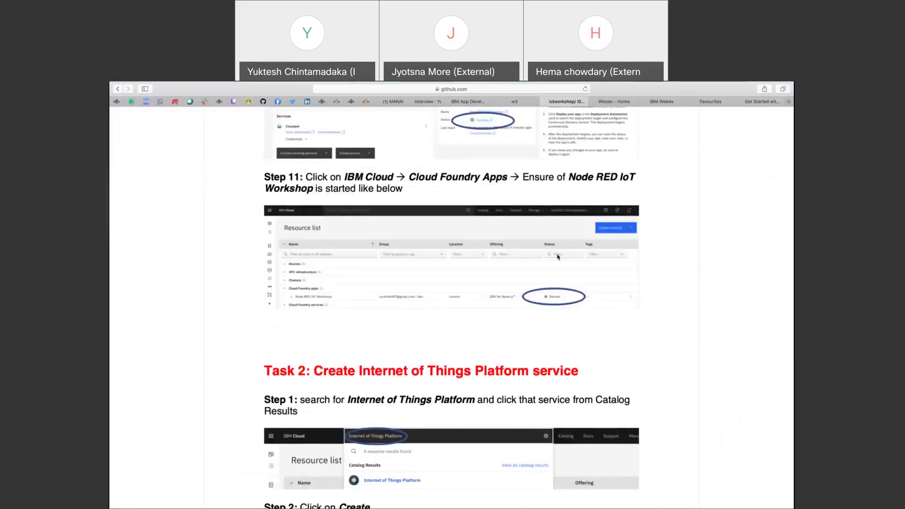
# Scroll IOT Workshop Lab.pdf back up to the four-task overview and the Task 1 heading.
pyautogui.scroll(10, 679, 153)
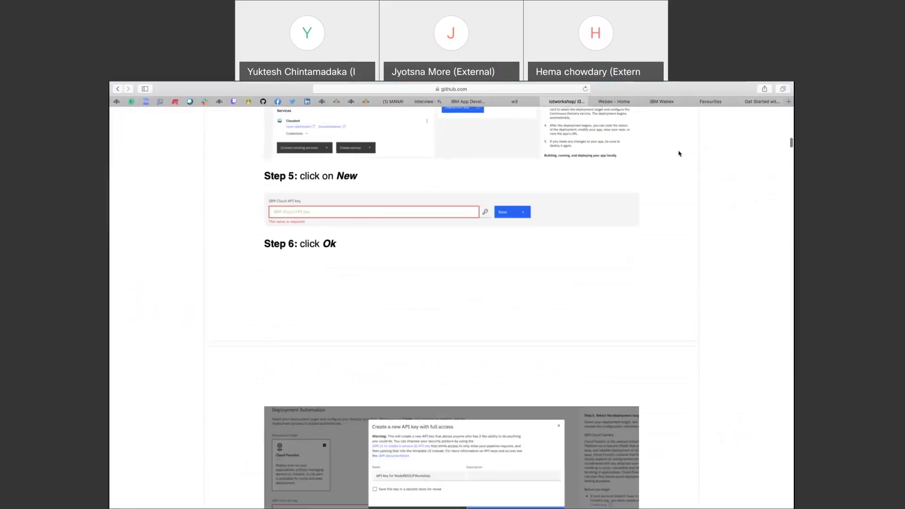
pyautogui.scroll(15, 679, 153)
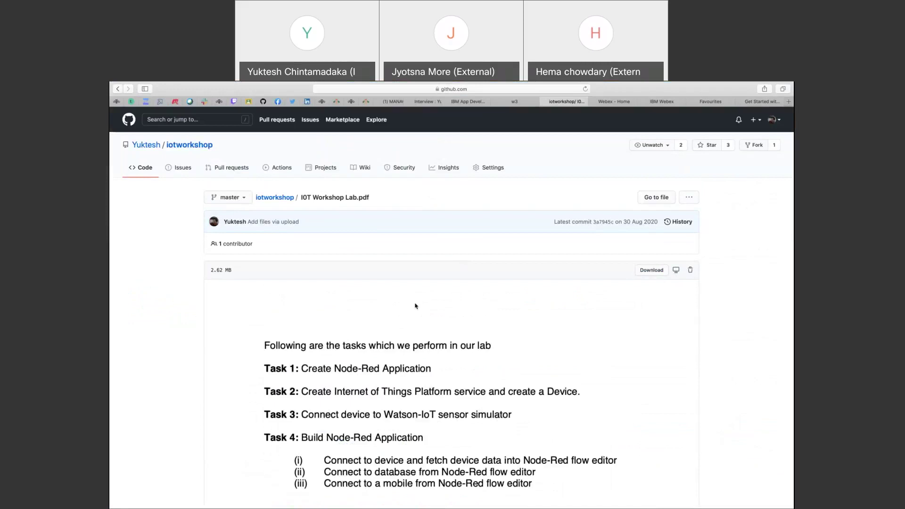
pyautogui.scroll(-3, 415, 306)
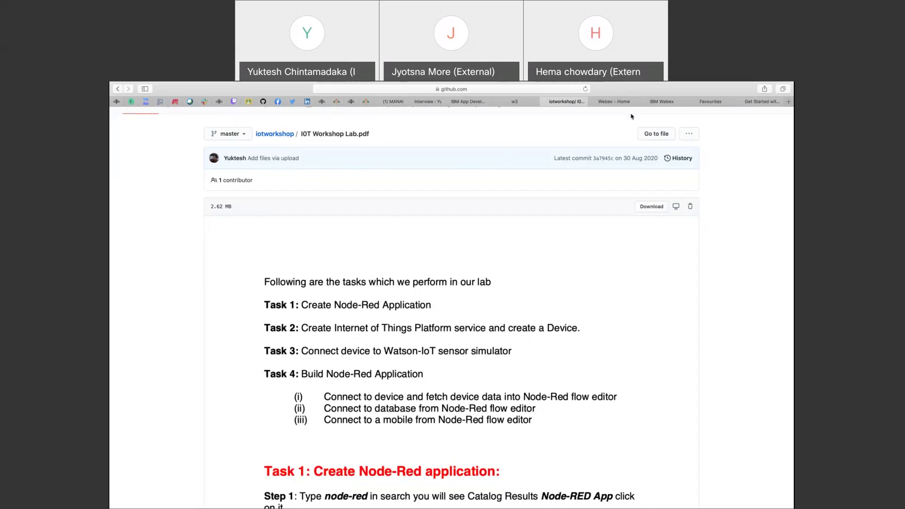
# Clear the old Google search query and bring up the IBM Cloud Resource list tab.
pyautogui.click(461, 102)
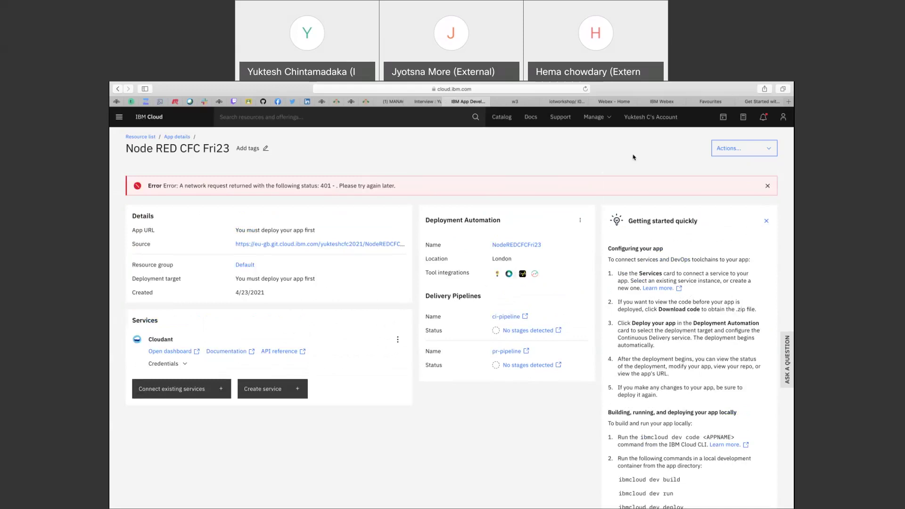
pyautogui.press('super+Tab')
pyautogui.press('super+Tab')
pyautogui.press('super+Tab')
pyautogui.press('super+Tab')
pyautogui.press('super+Tab')
pyautogui.press('super+Tab')
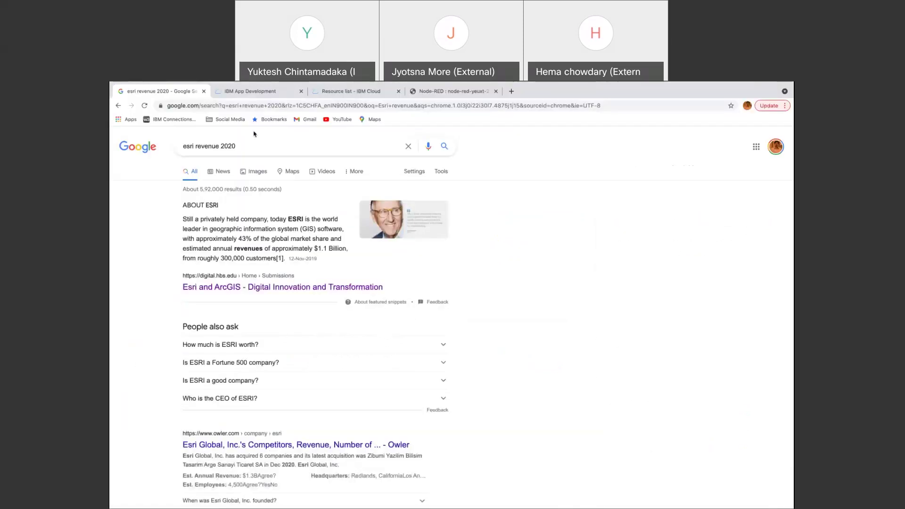
pyautogui.tripleClick(250, 147)
pyautogui.press('BackSpace')
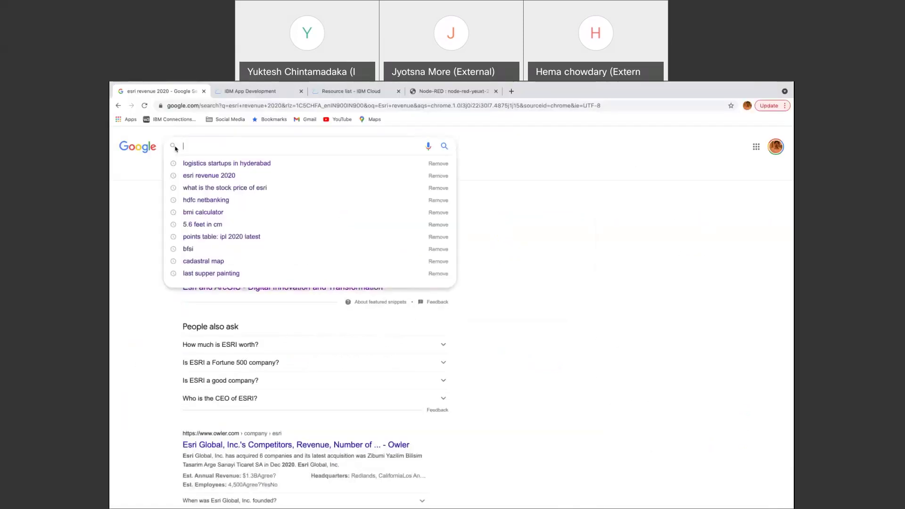
pyautogui.click(355, 92)
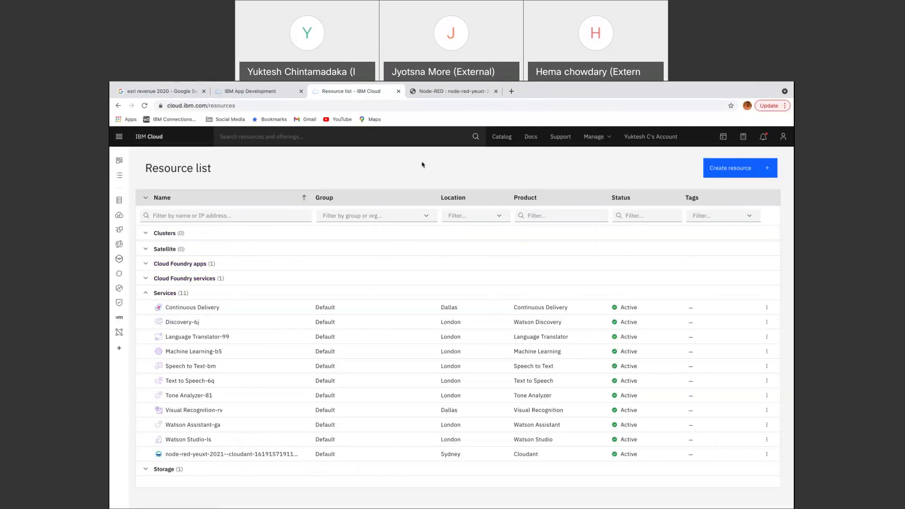
# Go to the IBM Cloud Dashboard via the header logo, showing 17 resources and 11 services.
pyautogui.click(151, 138)
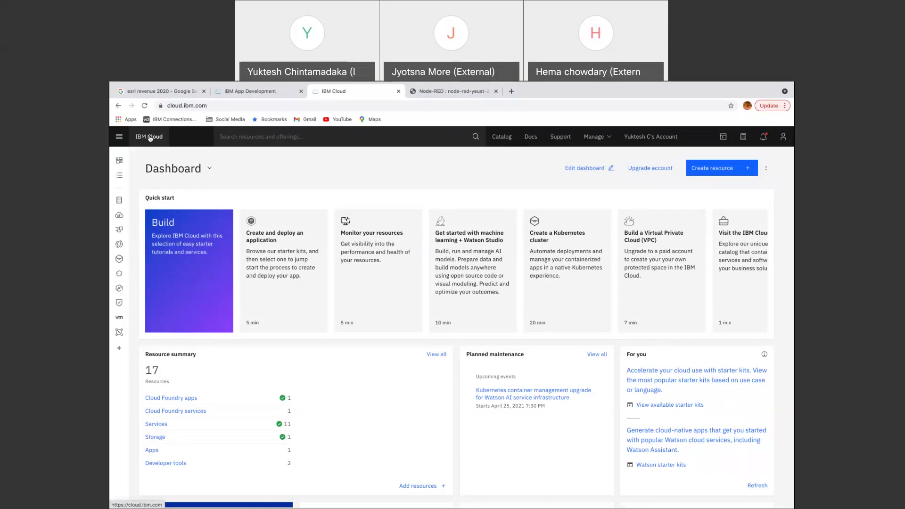
pyautogui.click(262, 136)
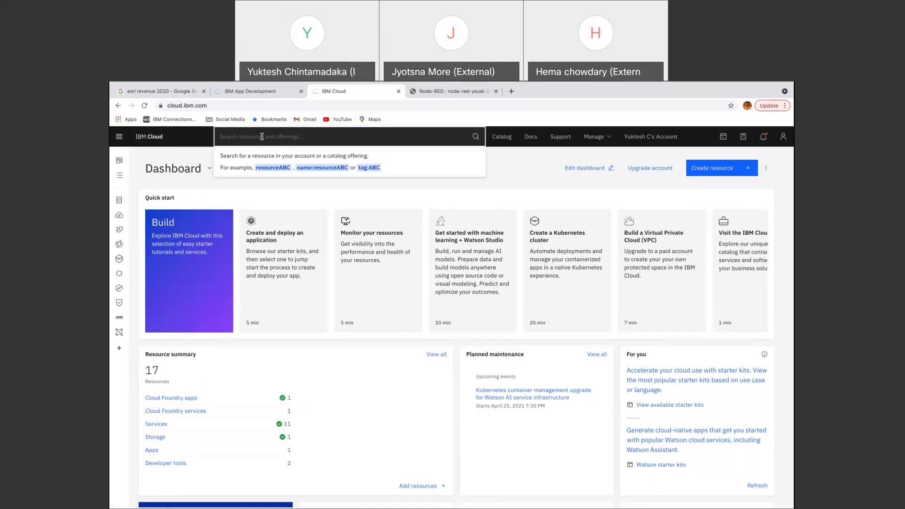
pyautogui.write('watson')
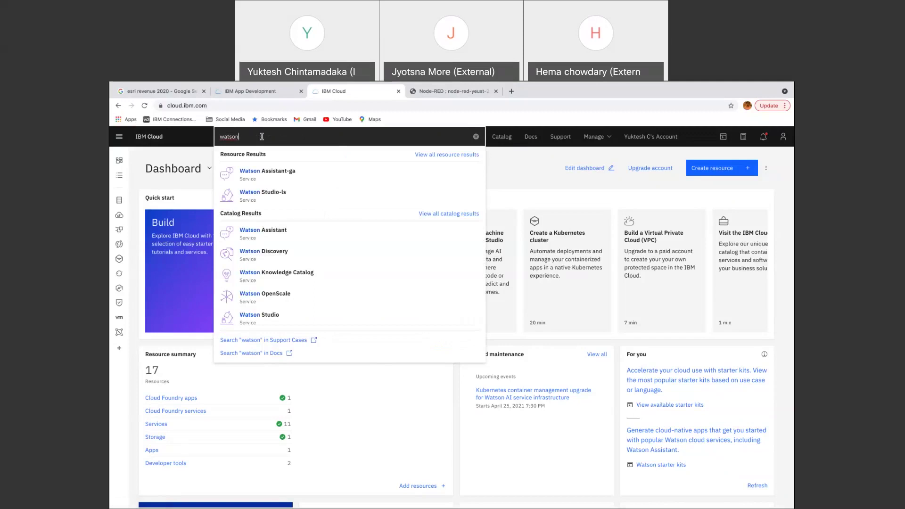
pyautogui.press('BackSpace')
pyautogui.press('BackSpace')
pyautogui.press('BackSpace')
pyautogui.press('BackSpace')
pyautogui.press('BackSpace')
pyautogui.press('BackSpace')
pyautogui.write('node')
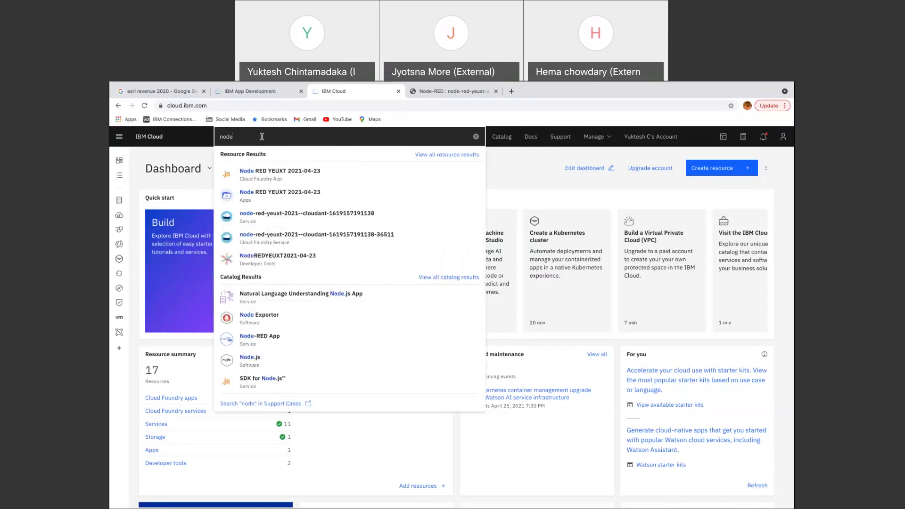
pyautogui.click(460, 119)
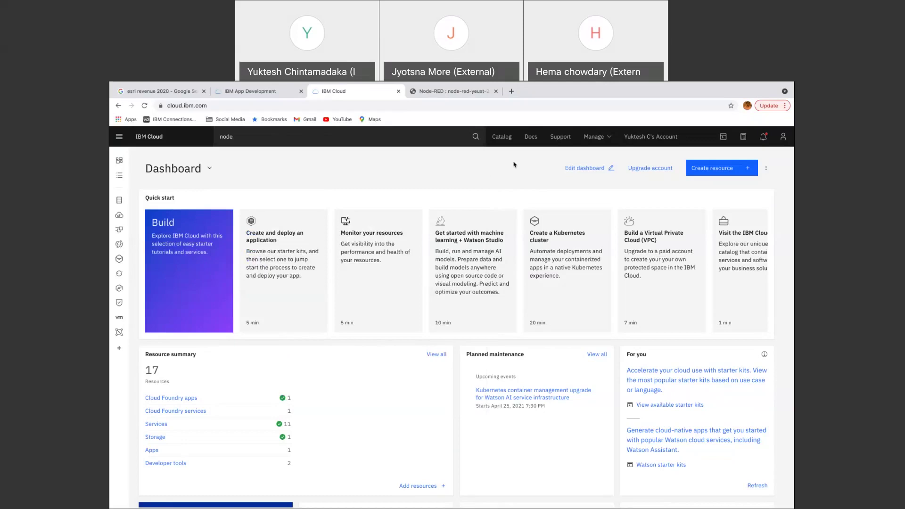
pyautogui.click(253, 135)
pyautogui.press('BackSpace')
pyautogui.press('BackSpace')
pyautogui.press('BackSpace')
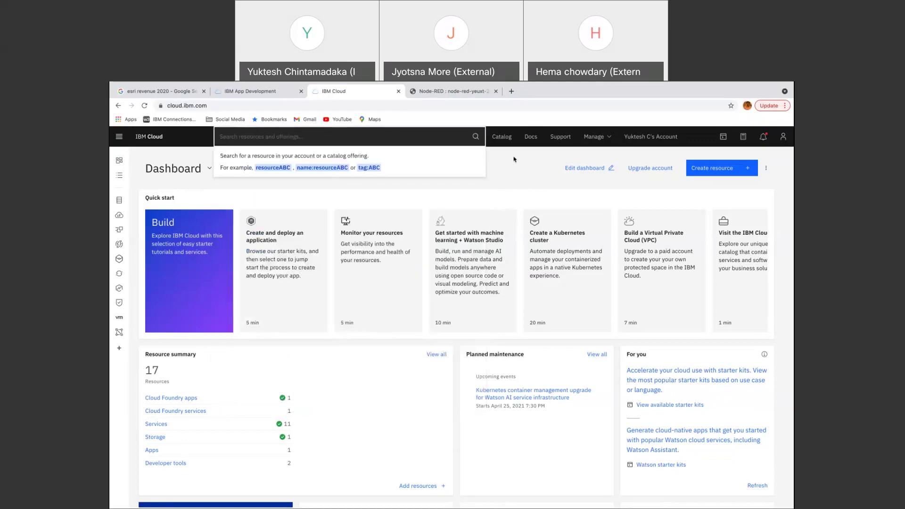
pyautogui.click(514, 159)
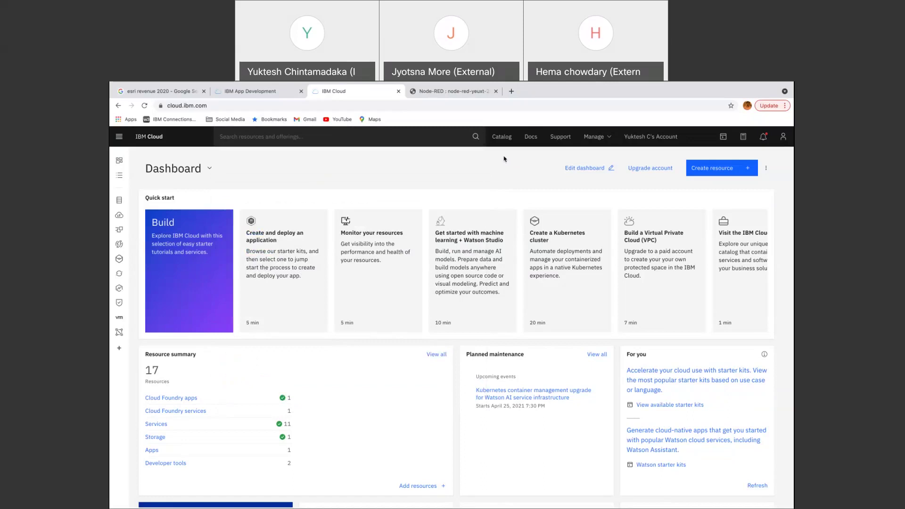
# Open the IBM Cloud Catalog, then switch to PowerPoint's 'Schematic view of the demo' slide.
pyautogui.click(504, 139)
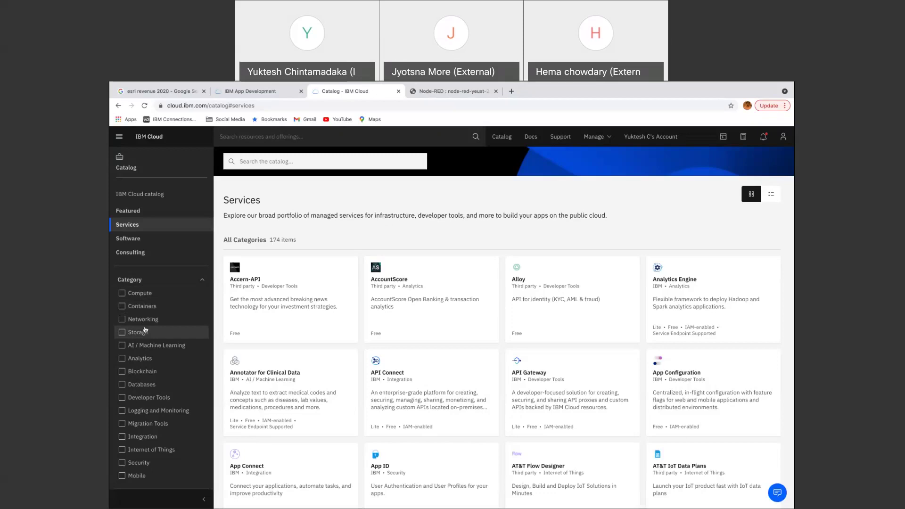
pyautogui.press('super+Tab')
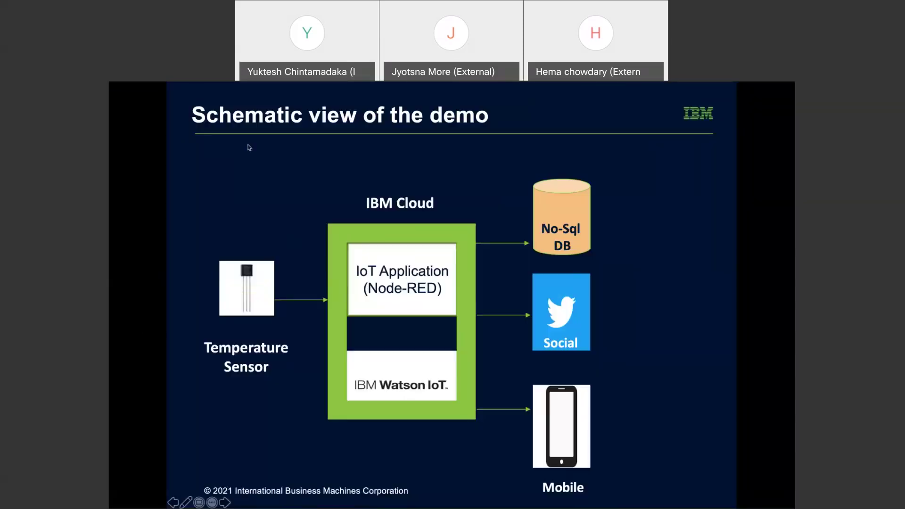
# Advance the PowerPoint slideshow two slides to the Node-RED title slide.
pyautogui.moveTo(197, 87)
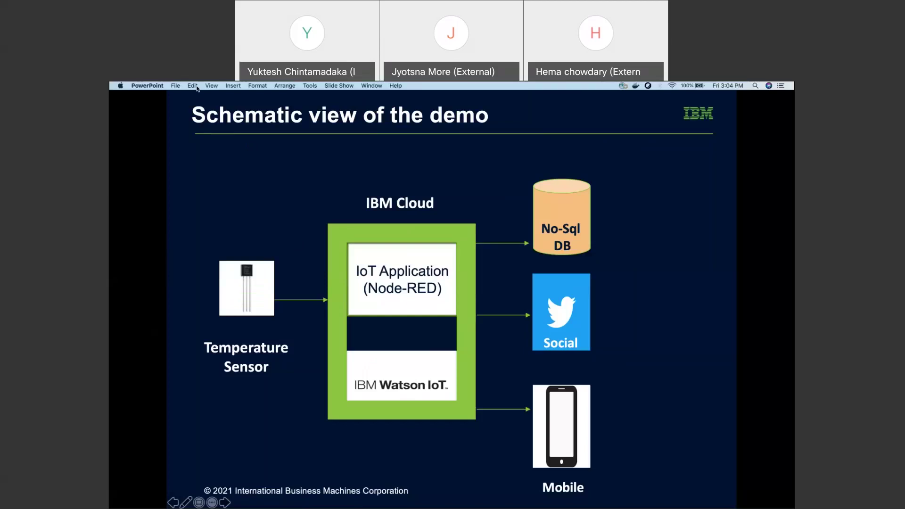
pyautogui.press('Left')
pyautogui.press('Left')
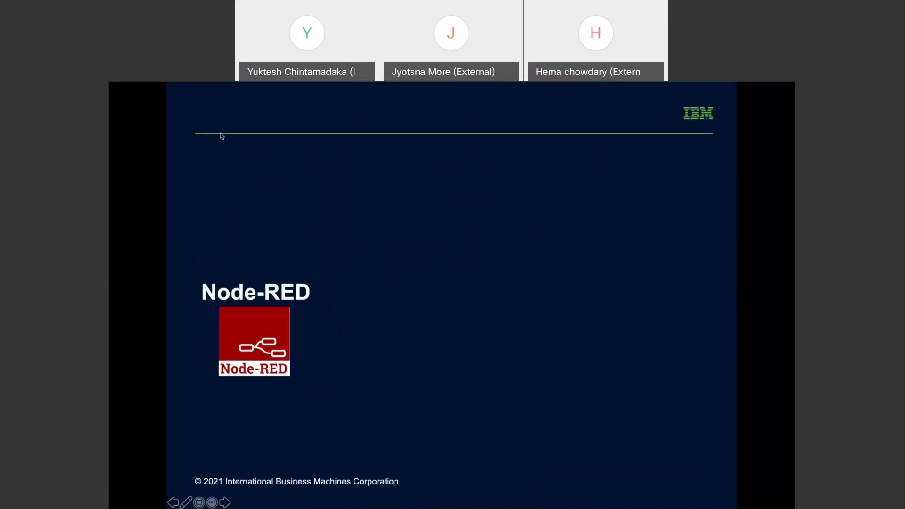
pyautogui.press('Left')
pyautogui.press('Left')
pyautogui.press('Left')
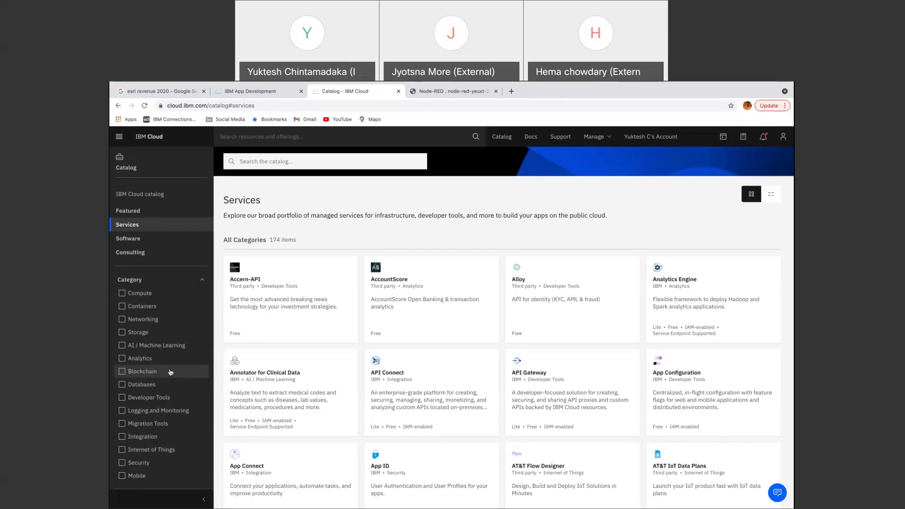
# Filter the catalog to Internet of Things and open the Internet of Things Platform service.
pyautogui.click(142, 451)
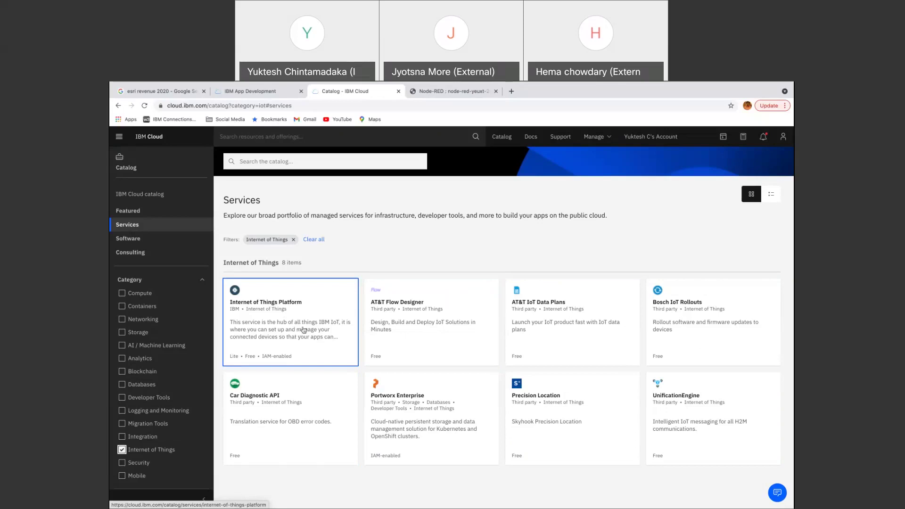
pyautogui.click(299, 322)
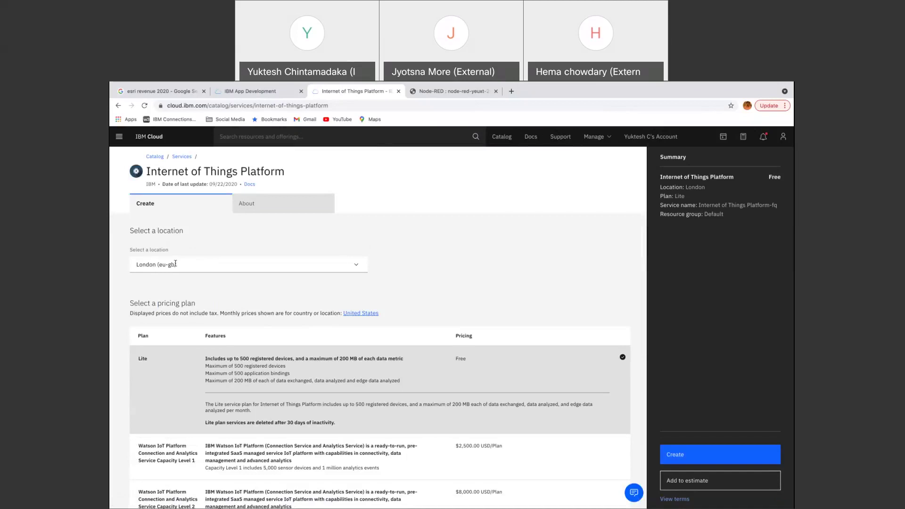
# Keep London (eu-gb) as the location on the Lite plan and start creating the service.
pyautogui.click(347, 268)
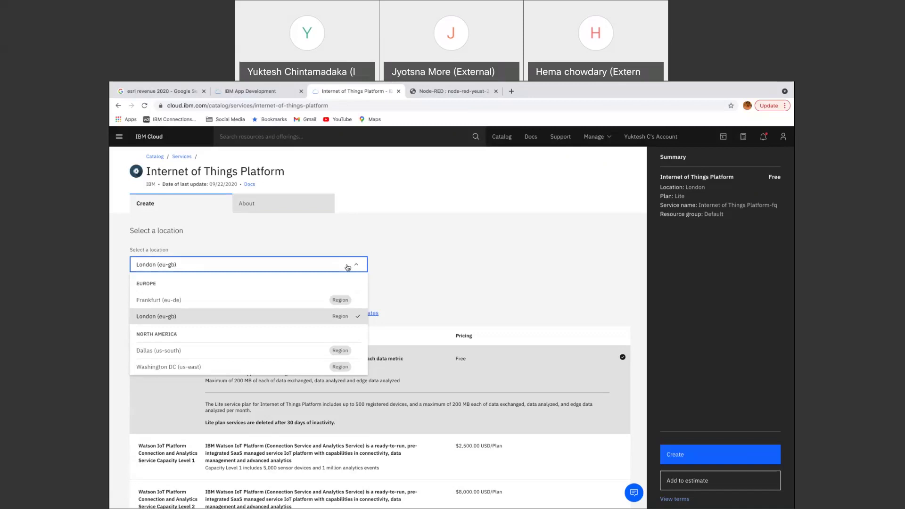
pyautogui.click(347, 268)
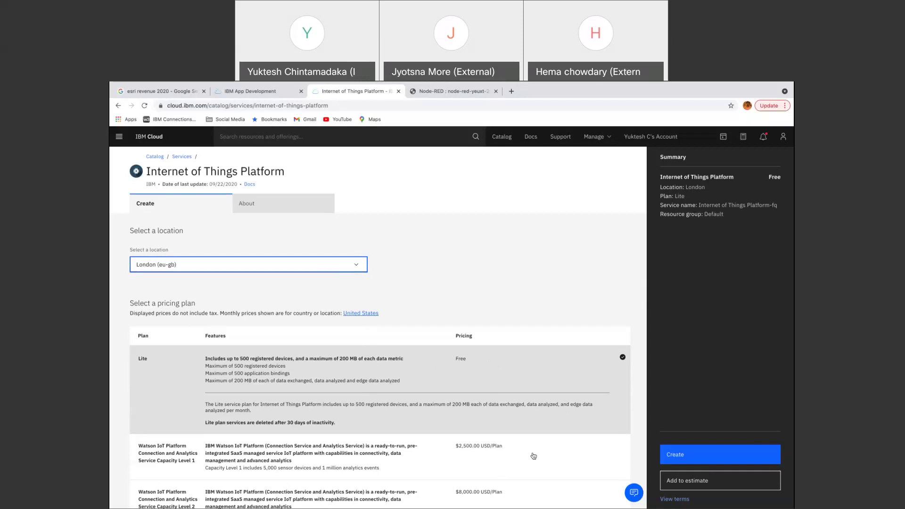
pyautogui.click(684, 459)
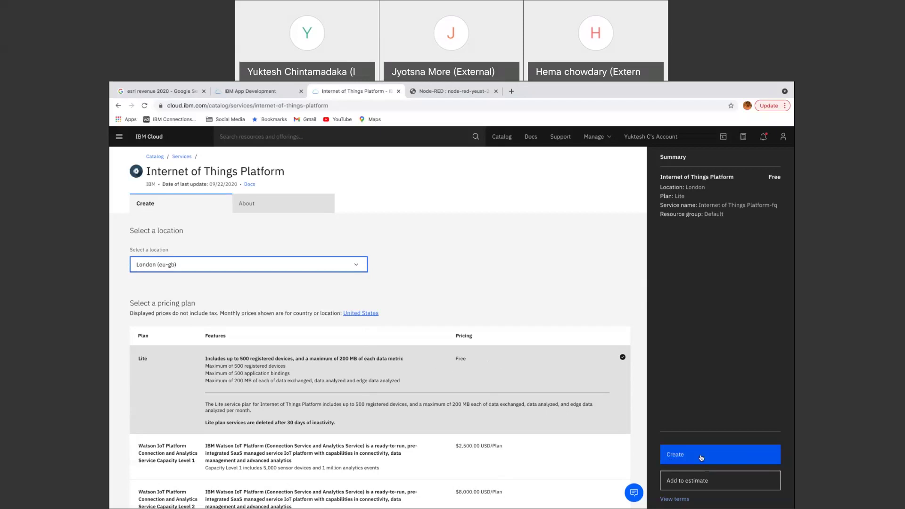
# Submit the service creation and dismiss the feedback survey on the Internet of Things Platform-fq page.
pyautogui.click(702, 458)
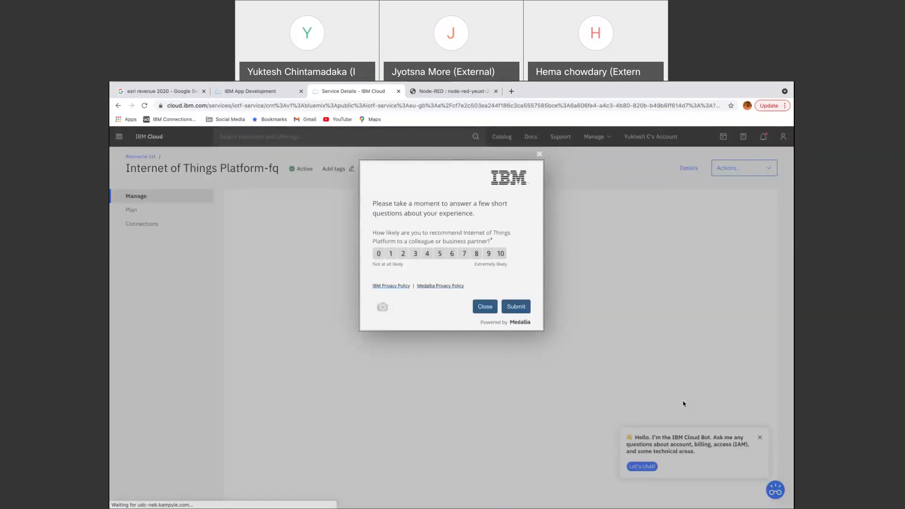
pyautogui.click(485, 307)
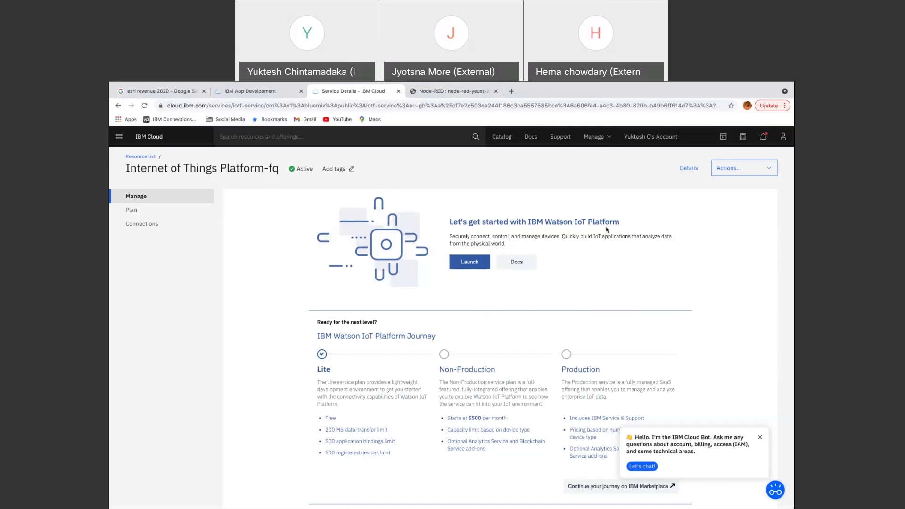
# Dismiss the accidental context menu and launch Watson IoT Platform in a new tab.
pyautogui.rightClick(467, 264)
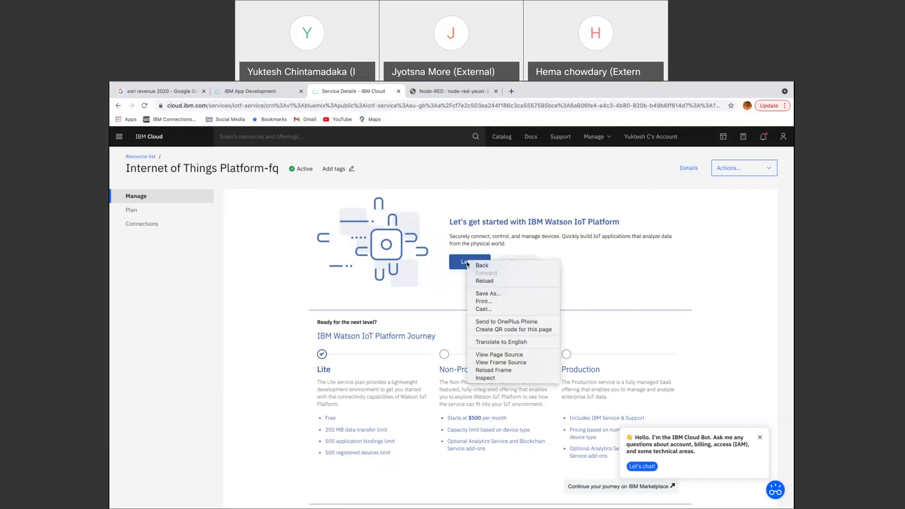
pyautogui.click(460, 266)
pyautogui.click(459, 265)
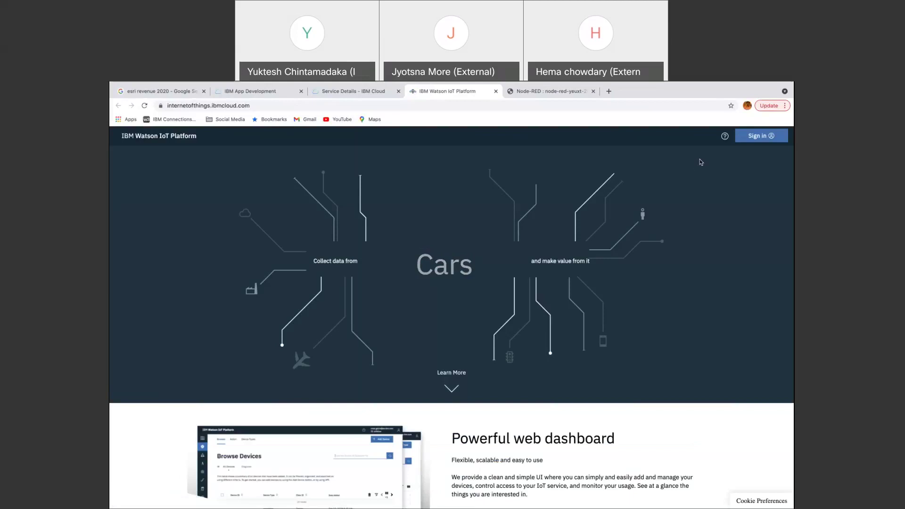
# Start signing in to Watson IoT Platform and empty the prefilled IBMid field.
pyautogui.click(761, 136)
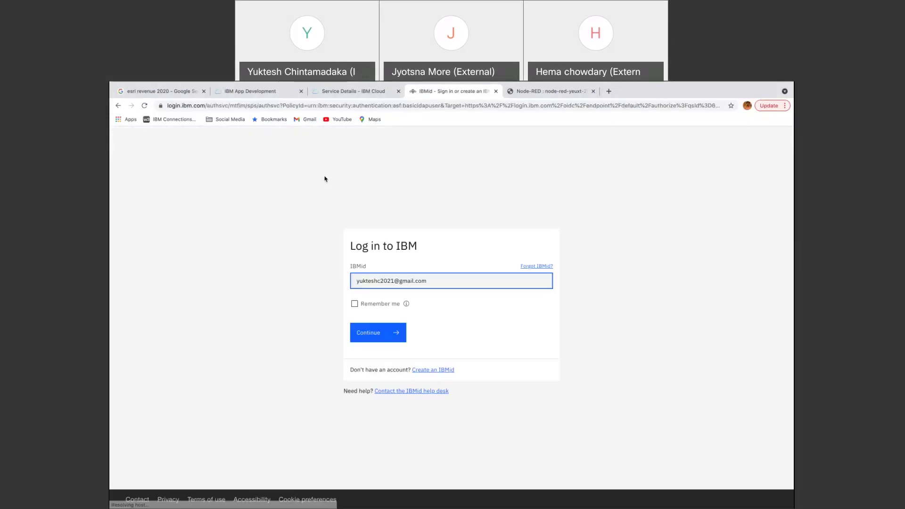
pyautogui.moveTo(432, 281); pyautogui.dragTo(356, 281)
pyautogui.press('BackSpace')
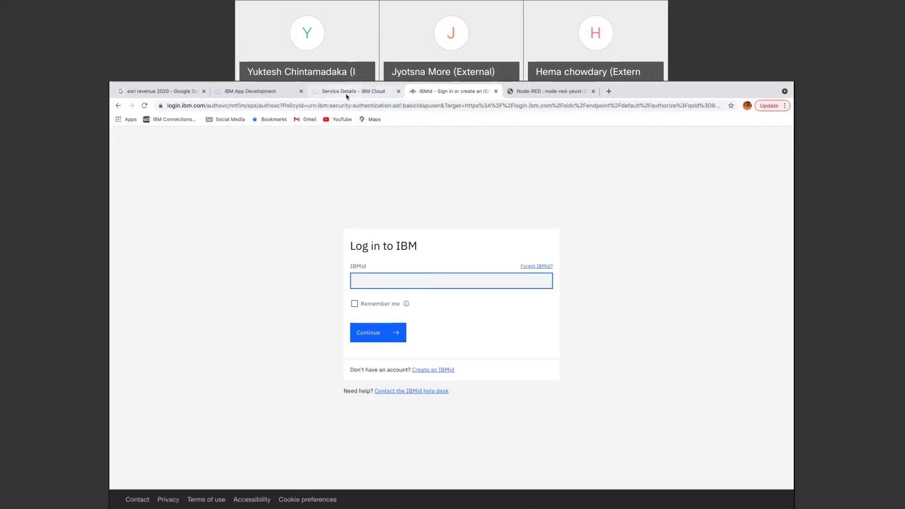
pyautogui.click(268, 94)
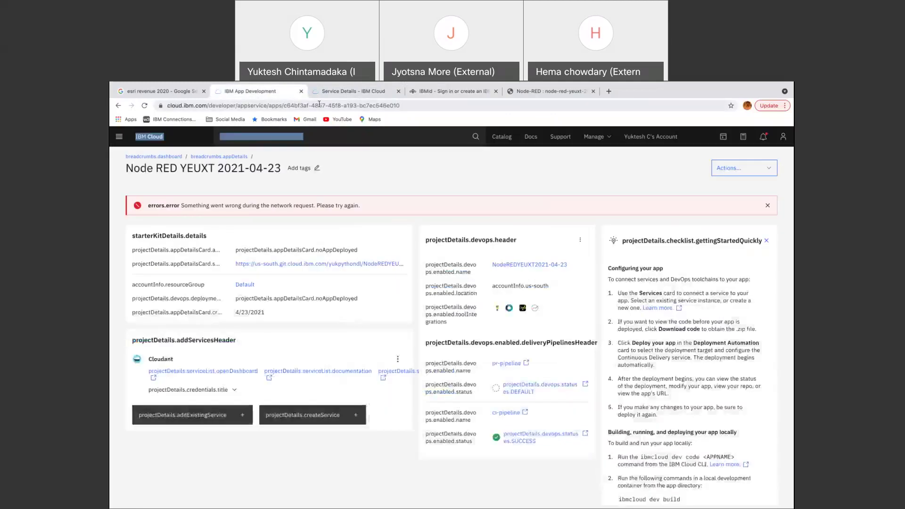
# Dismiss the network error banner, check the account's profile preferences, then return to the IBMid login tab.
pyautogui.click(768, 206)
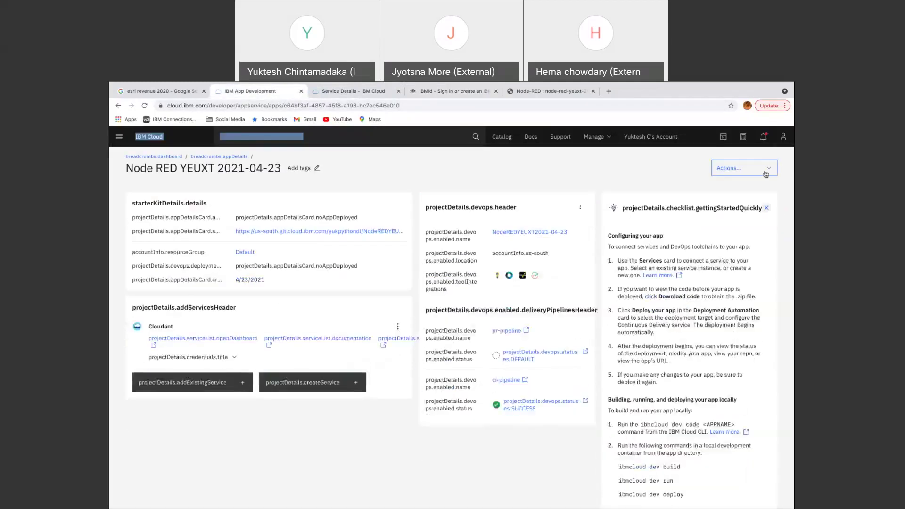
pyautogui.click(784, 137)
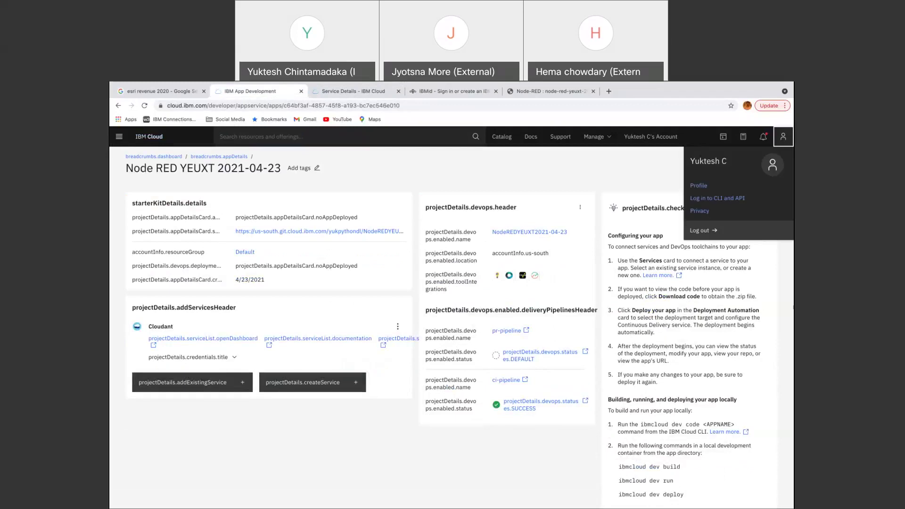
pyautogui.click(698, 185)
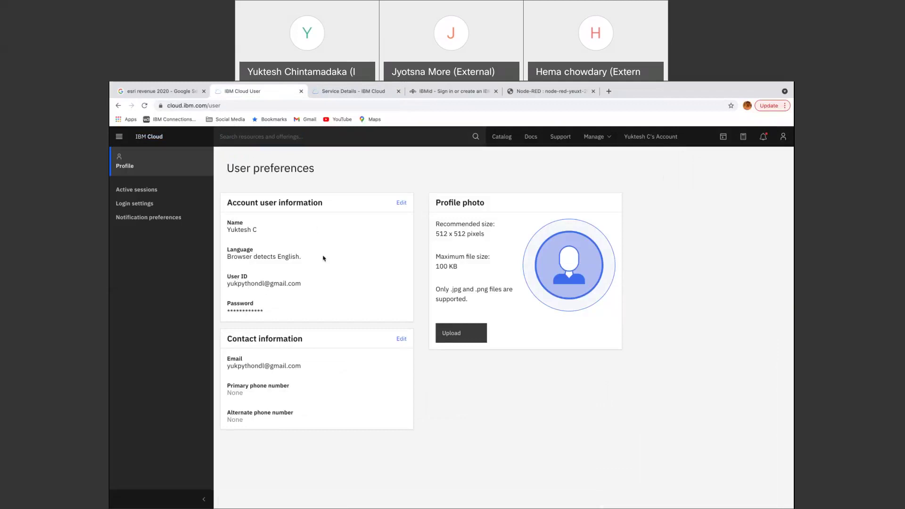
pyautogui.click(479, 93)
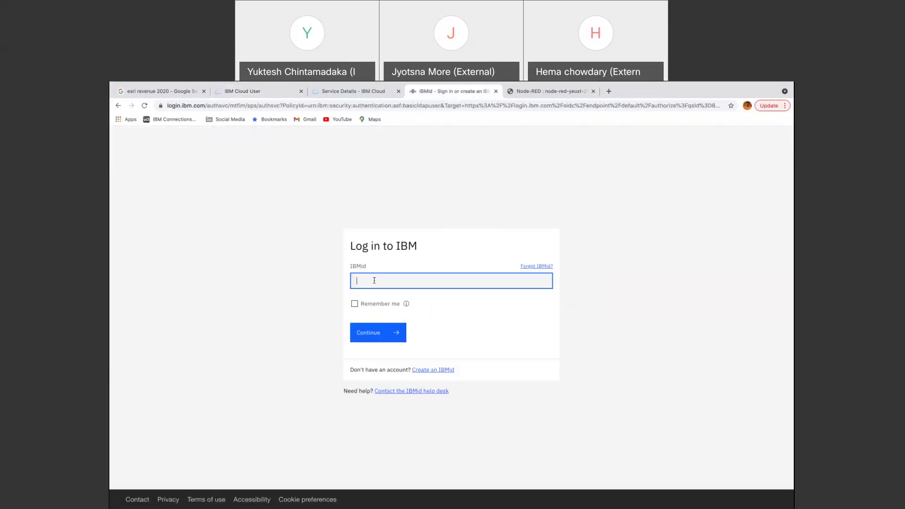
# Enter the account's IBMid and password, re-submit the password, then return to the IoT Platform-fq service page.
pyautogui.press('Return')
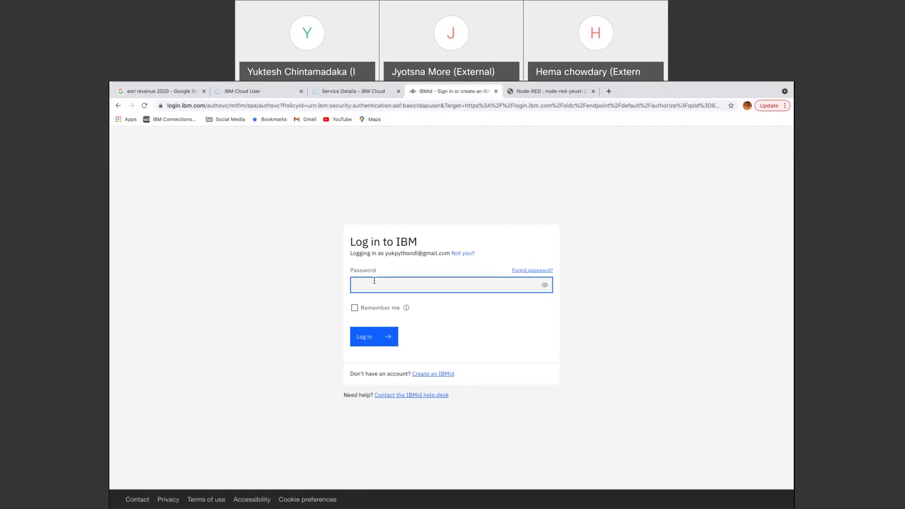
pyautogui.write('••••••••')
pyautogui.press('Return')
pyautogui.write('••••••••')
pyautogui.press('Return')
pyautogui.click(361, 92)
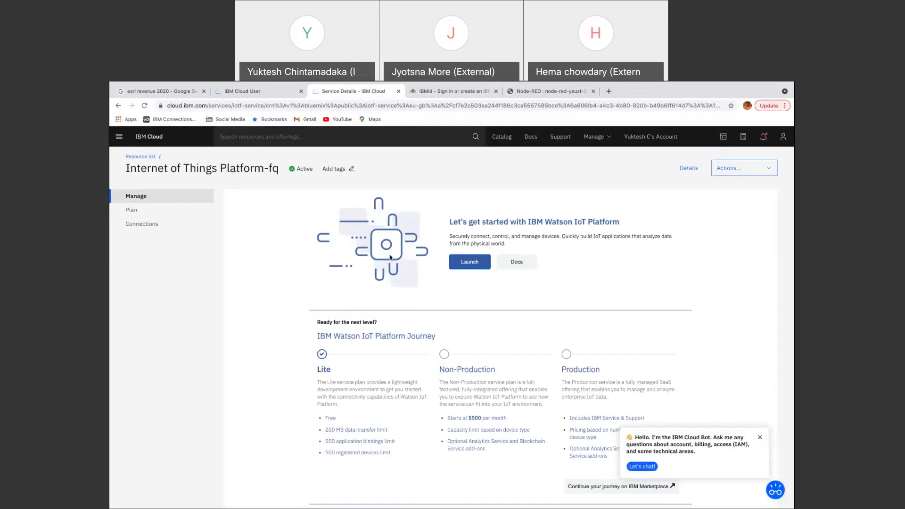
# Open the IoT Platform service page's address in a new incognito window.
pyautogui.click(294, 105)
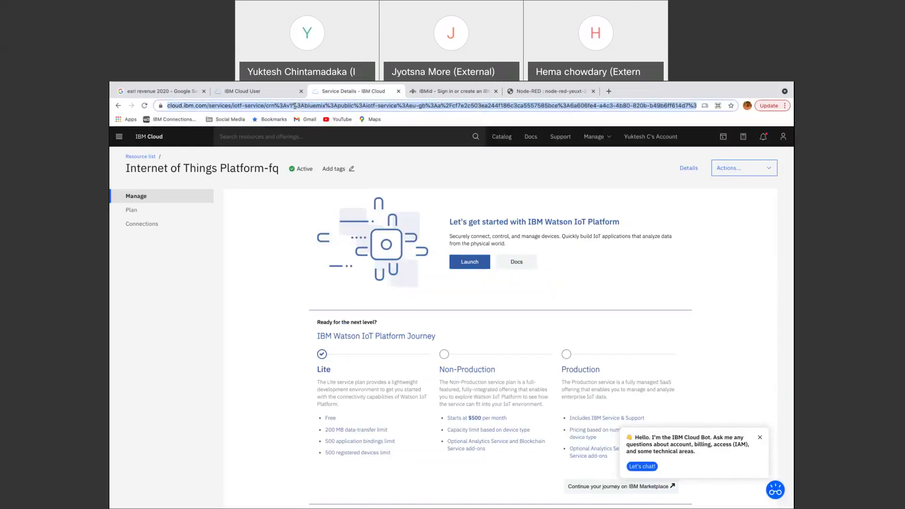
pyautogui.moveTo(129, 83)
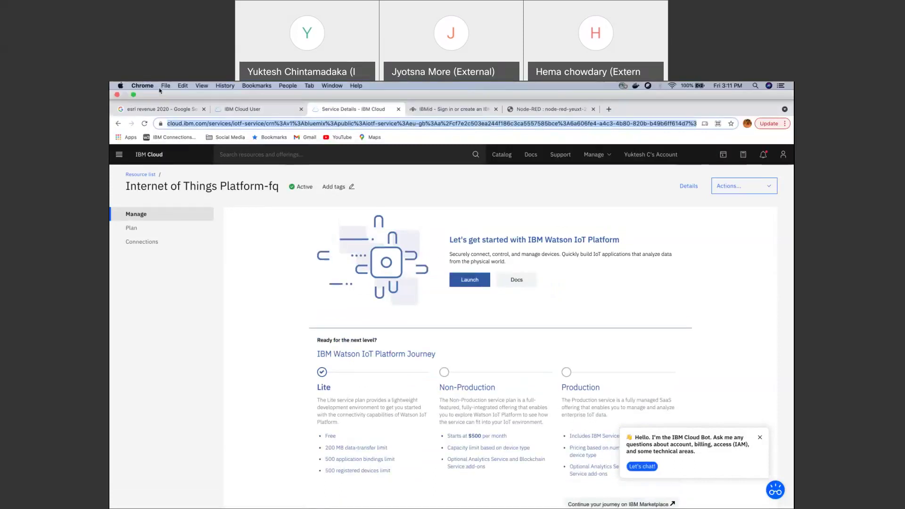
pyautogui.click(165, 86)
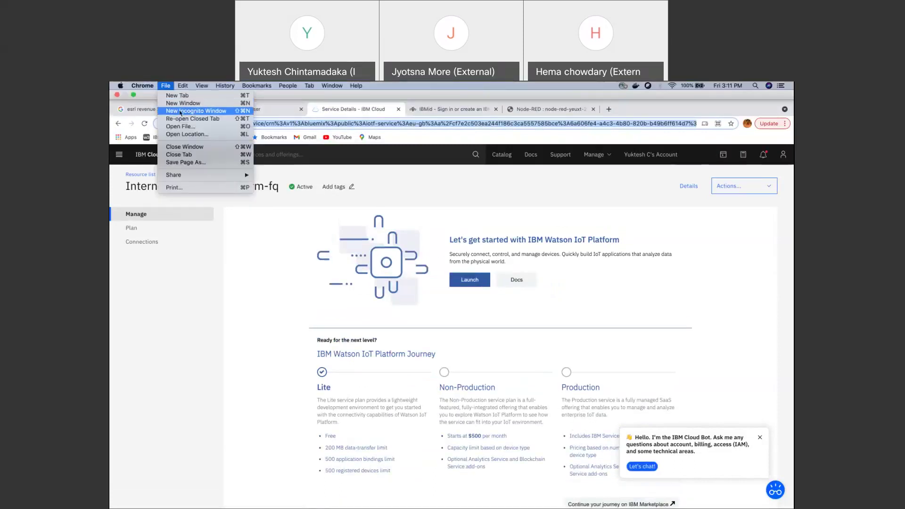
pyautogui.click(180, 111)
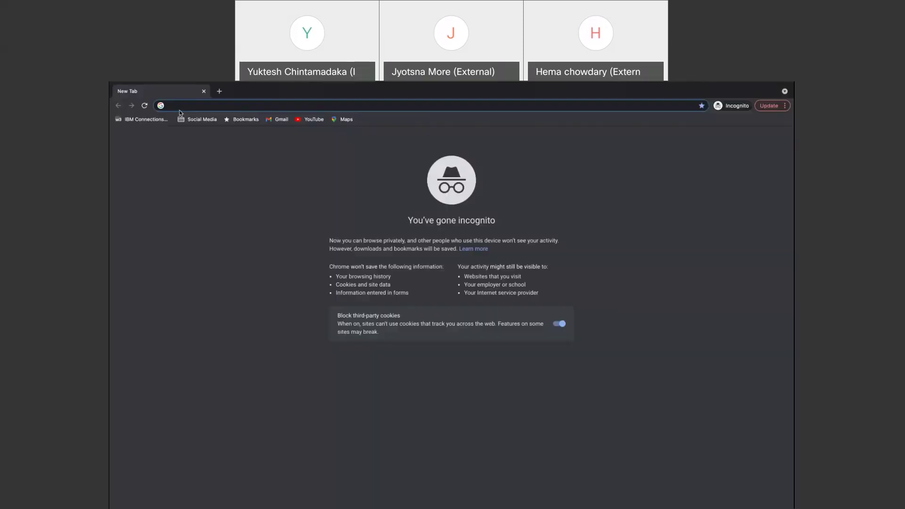
pyautogui.press('super+v')
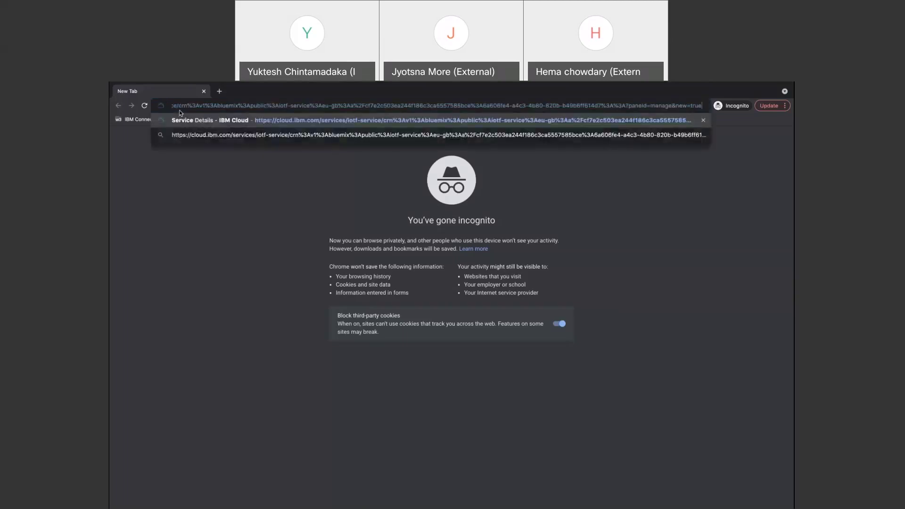
pyautogui.press('Return')
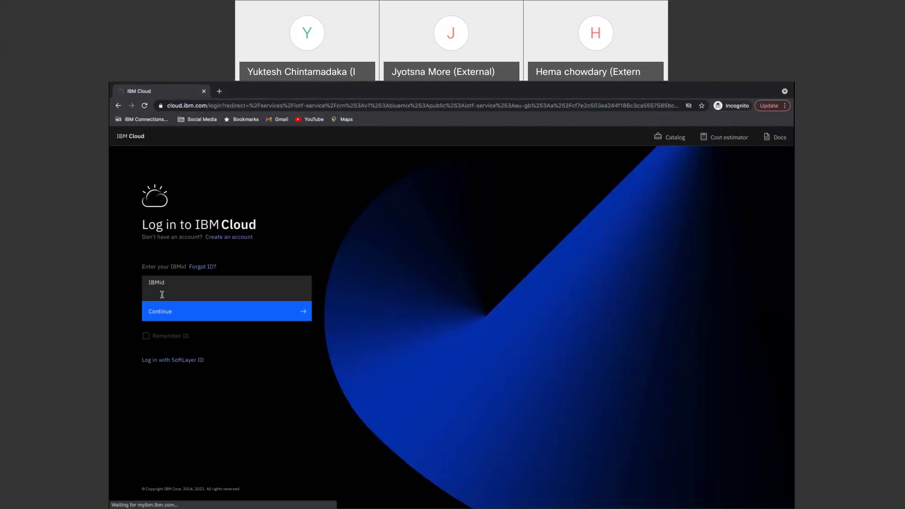
# Log in to IBM Cloud with the account's IBMid and password.
pyautogui.click(161, 295)
pyautogui.press('Return')
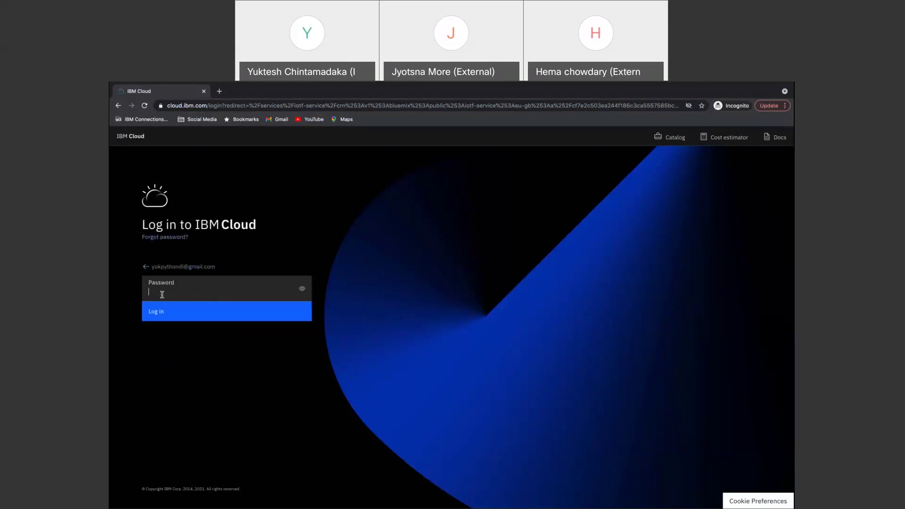
pyautogui.write('••••••••')
pyautogui.press('Return')
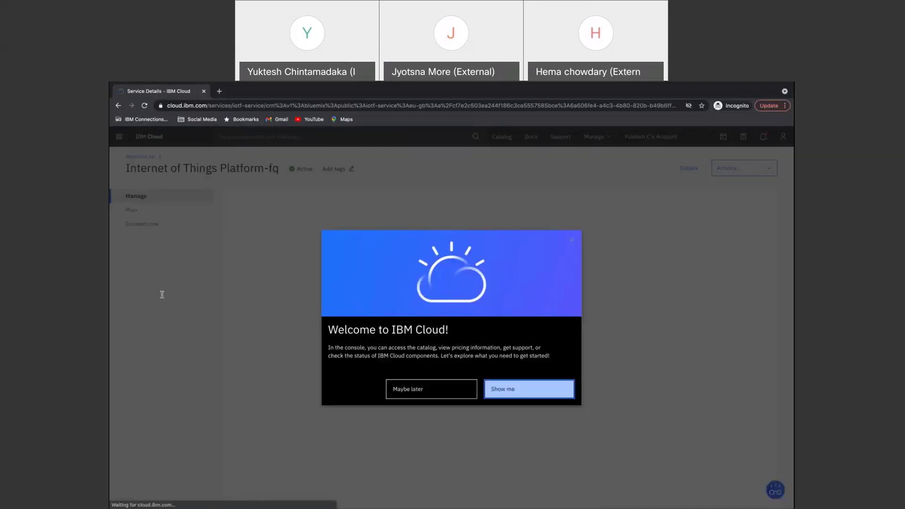
# Choose Maybe later on the welcome tour and Launch the Internet of Things Platform-fq service.
pyautogui.click(429, 392)
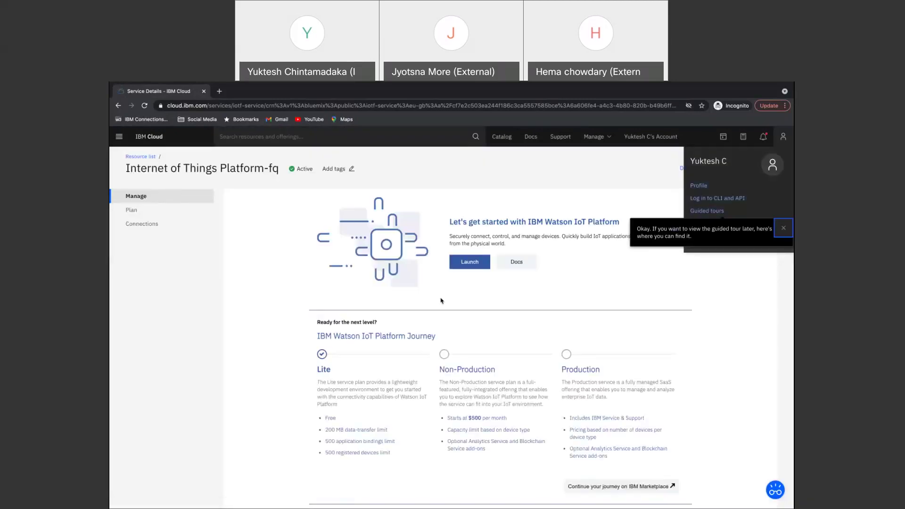
pyautogui.click(469, 263)
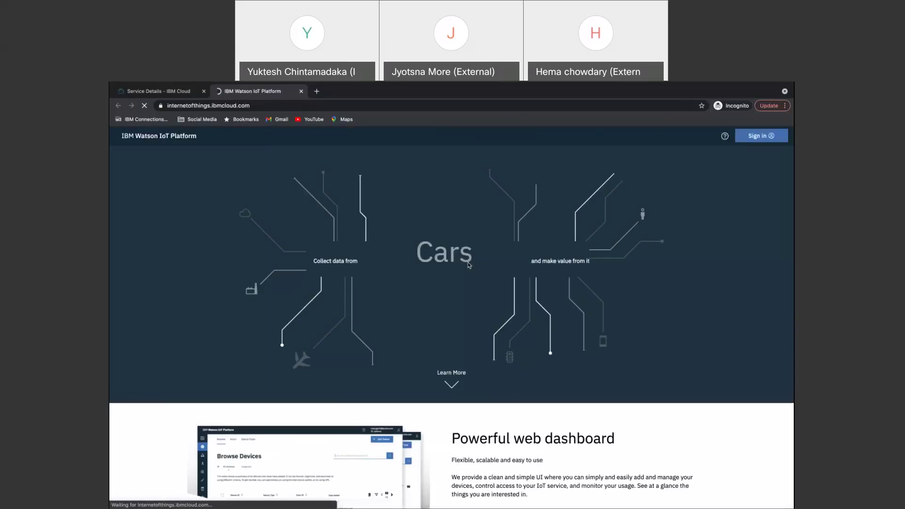
# Sign in to Watson IoT Platform and select the g9ccl2 organisation from the account dropdown.
pyautogui.click(758, 136)
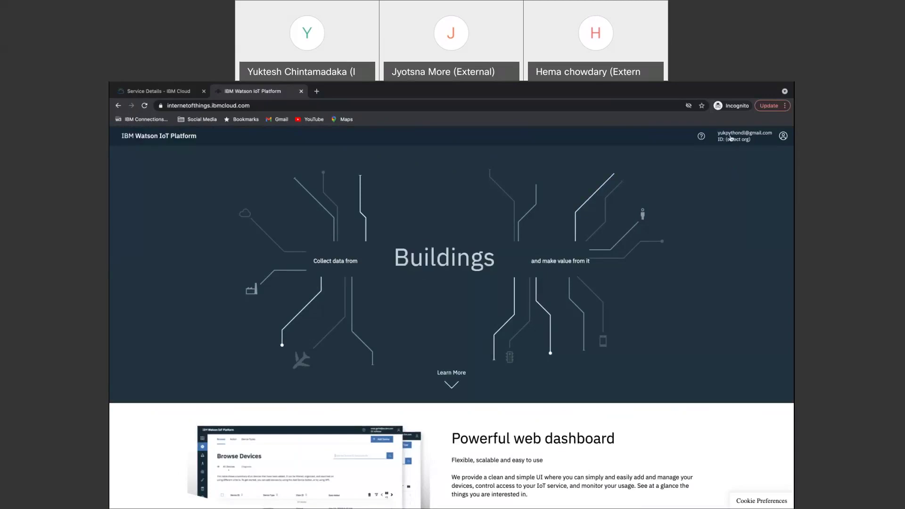
pyautogui.click(754, 140)
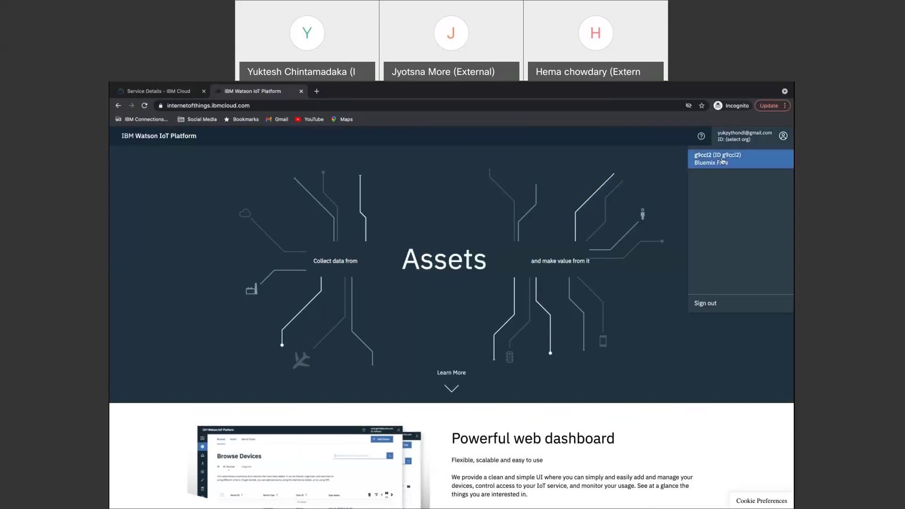
pyautogui.click(716, 159)
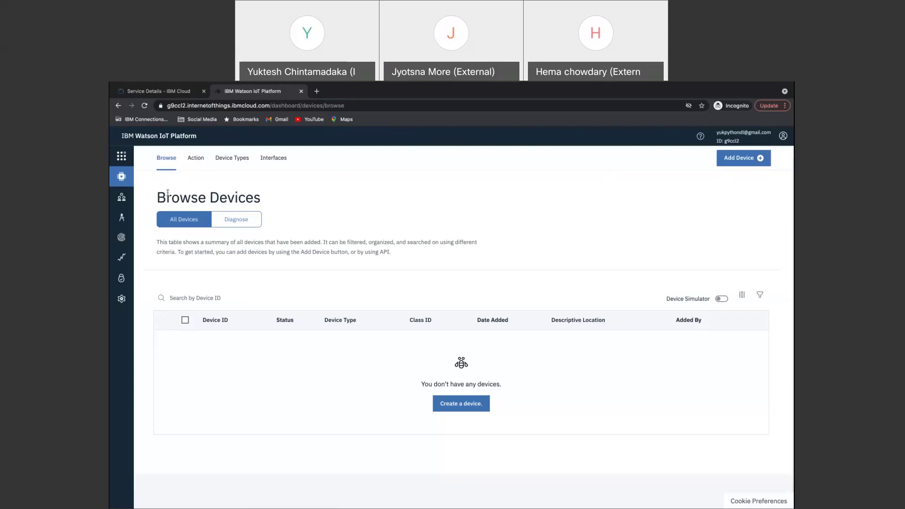
# View the empty Device Types list, then switch to the IBM Cloud Node RED CFC Fri23 app window.
pyautogui.moveTo(122, 198)
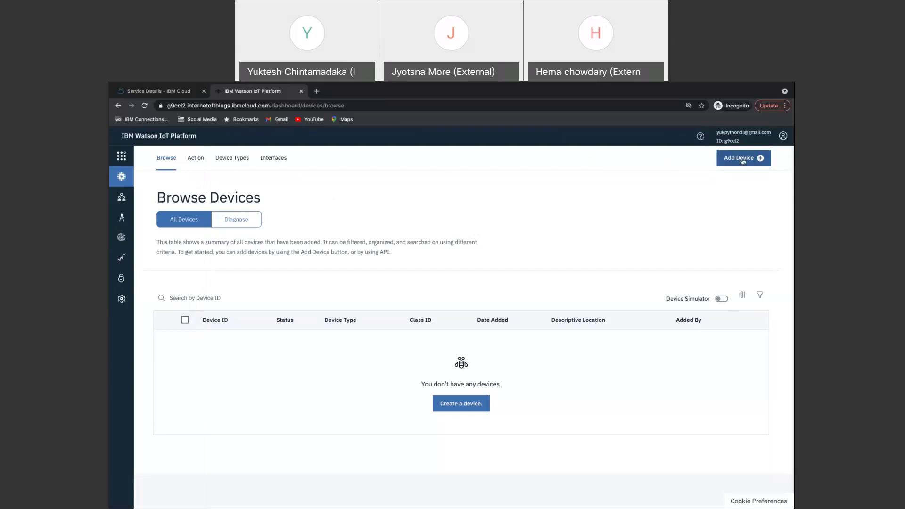
pyautogui.click(232, 159)
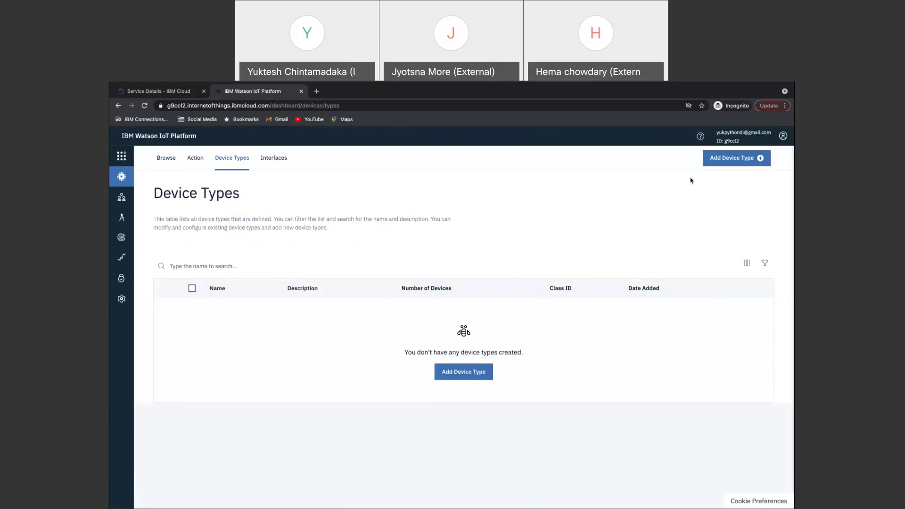
pyautogui.press('super+Tab')
pyautogui.press('super+Tab')
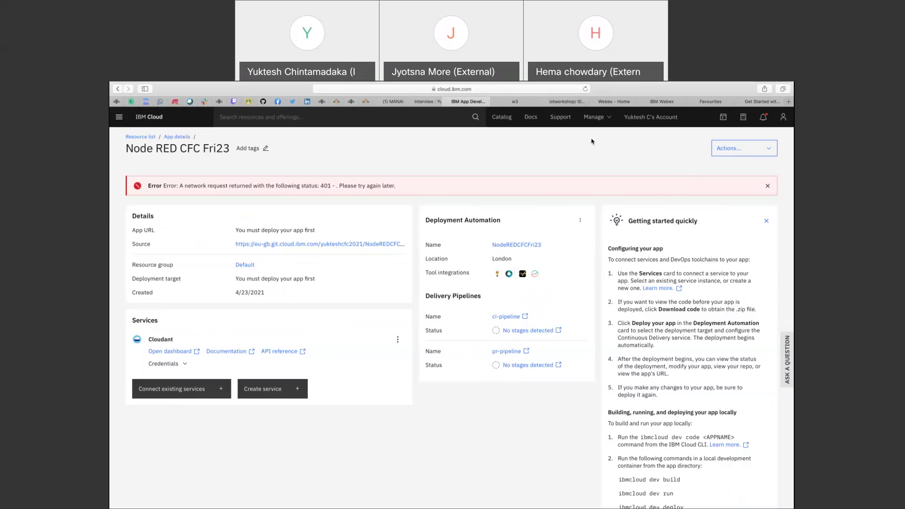
# Scroll the iotworkshop lab guide PDF to Task 2 Steps 5–6, then return to Device Types.
pyautogui.click(567, 101)
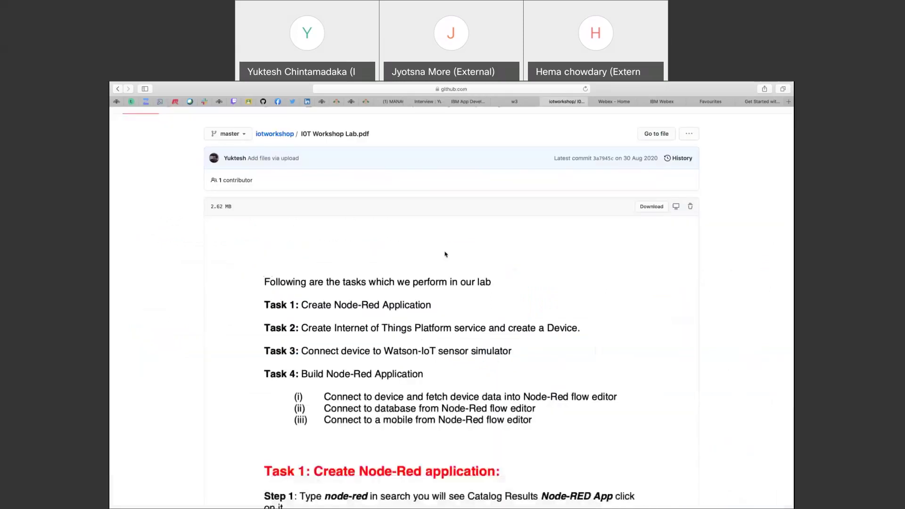
pyautogui.scroll(-15, 445, 255)
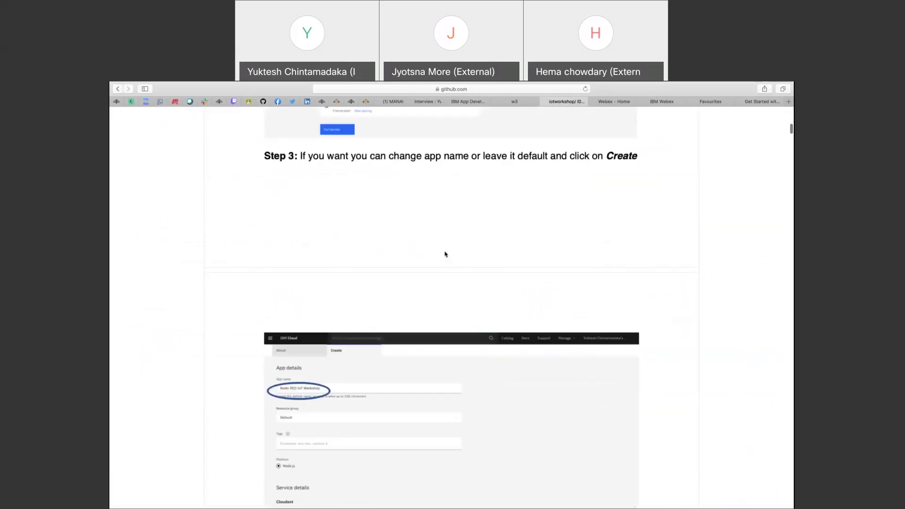
pyautogui.scroll(-10, 445, 255)
pyautogui.scroll(-15, 445, 255)
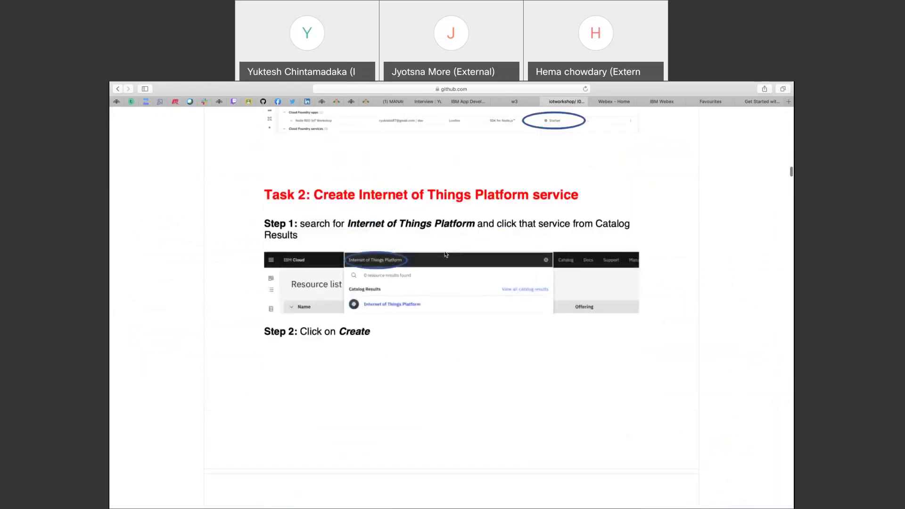
pyautogui.scroll(1, 445, 255)
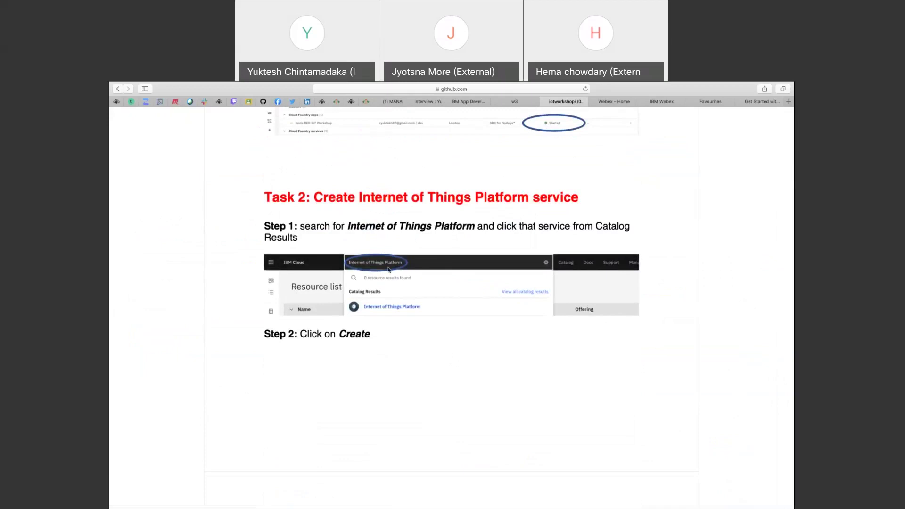
pyautogui.scroll(-5, 395, 283)
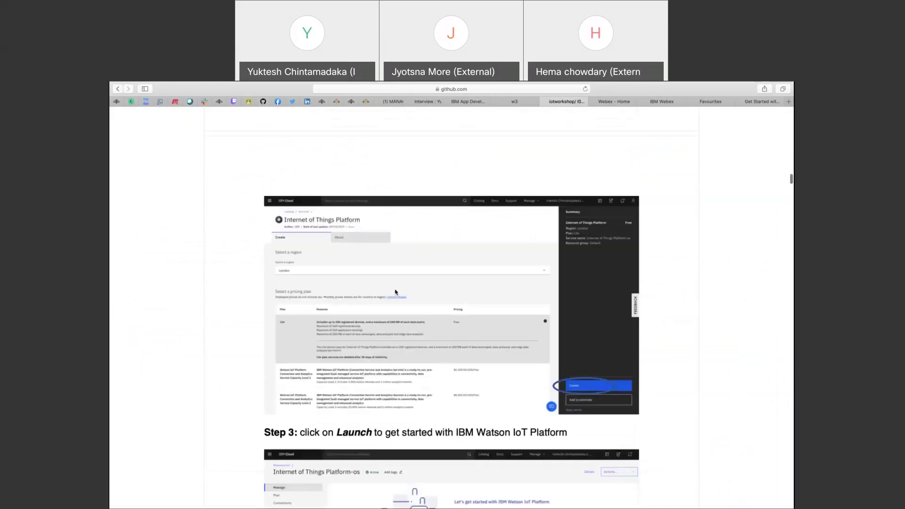
pyautogui.scroll(-5, 573, 369)
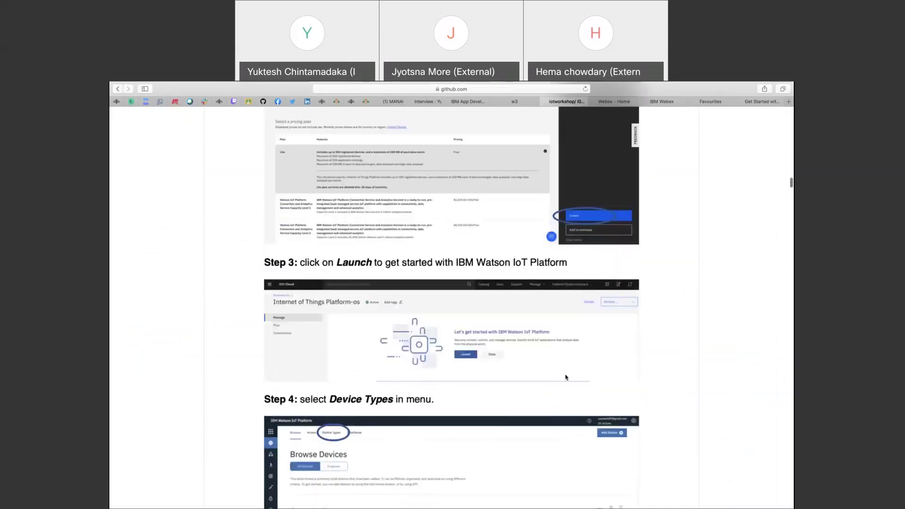
pyautogui.scroll(-1, 566, 377)
pyautogui.scroll(-4, 487, 311)
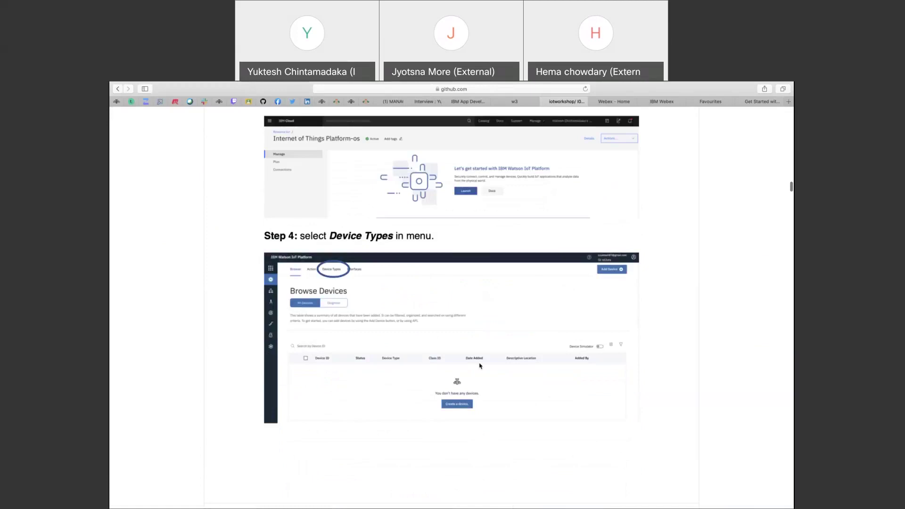
pyautogui.scroll(-6, 429, 329)
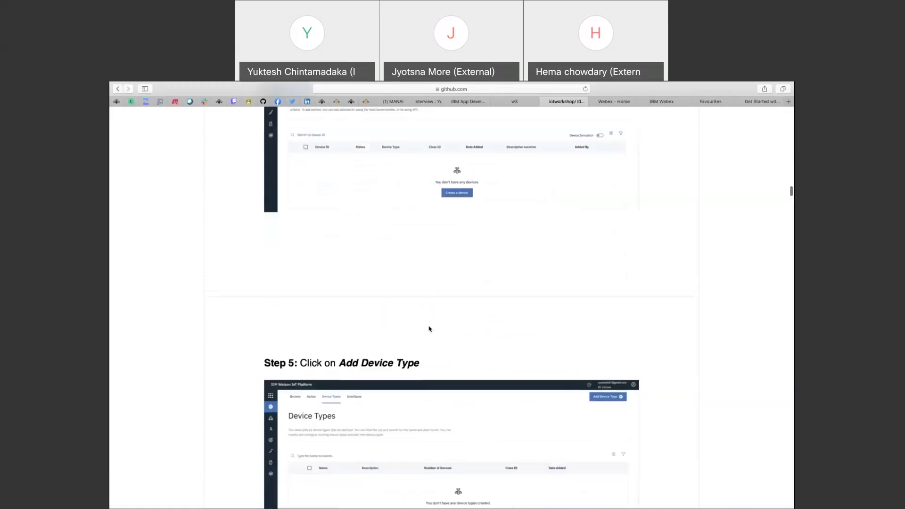
pyautogui.scroll(-2, 429, 328)
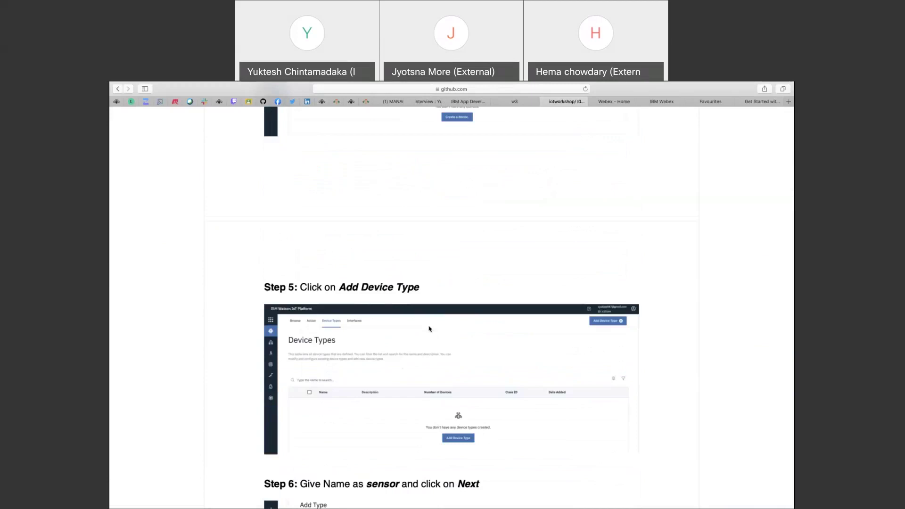
pyautogui.press('super+Tab')
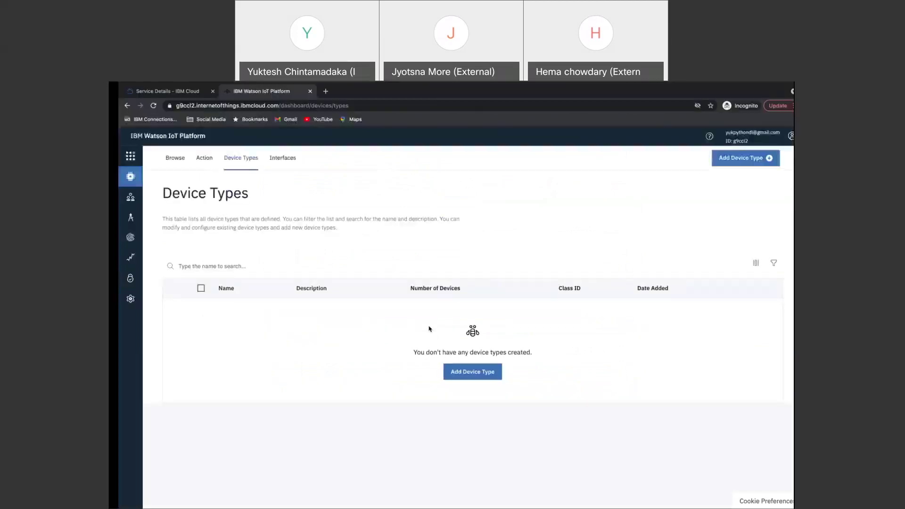
# Add a device type named 'sensor', following the lab guide, and finish creating it.
pyautogui.click(483, 375)
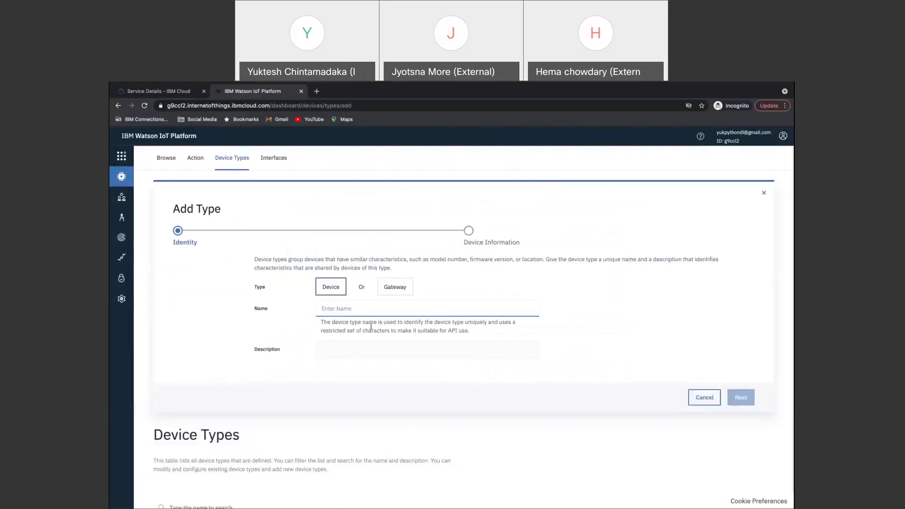
pyautogui.press('super+Tab')
pyautogui.scroll(-5, 472, 405)
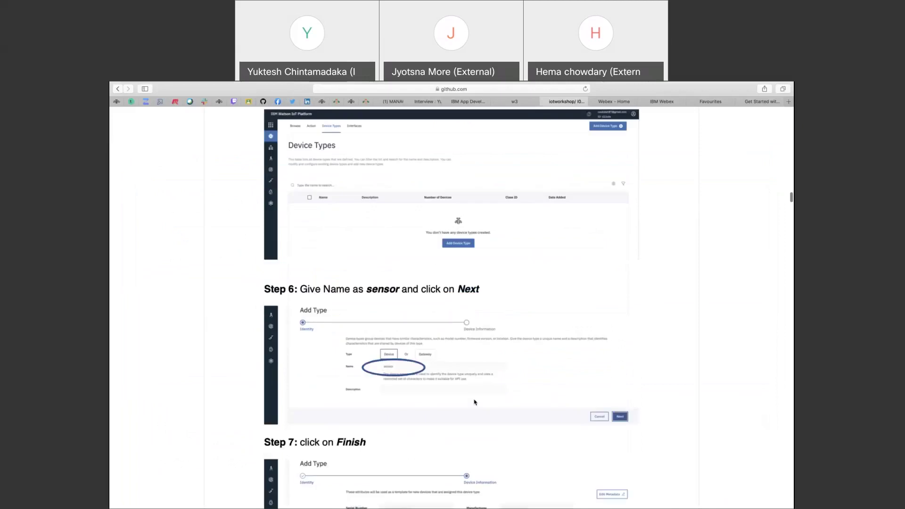
pyautogui.scroll(-2, 474, 402)
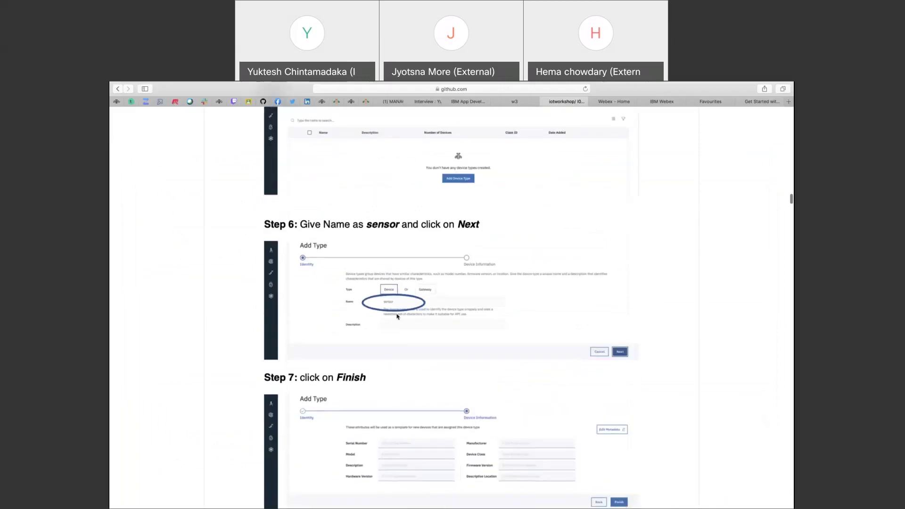
pyautogui.press('super+Tab')
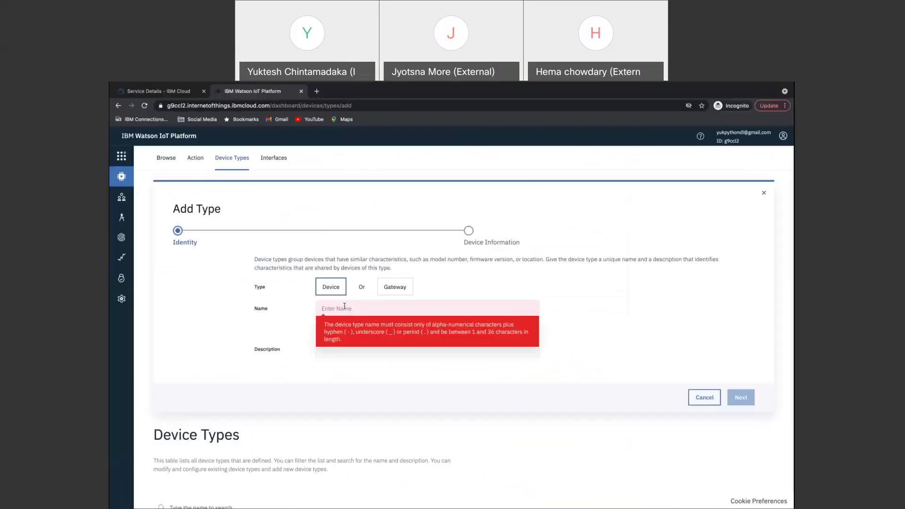
pyautogui.write('sensor')
pyautogui.press('Tab')
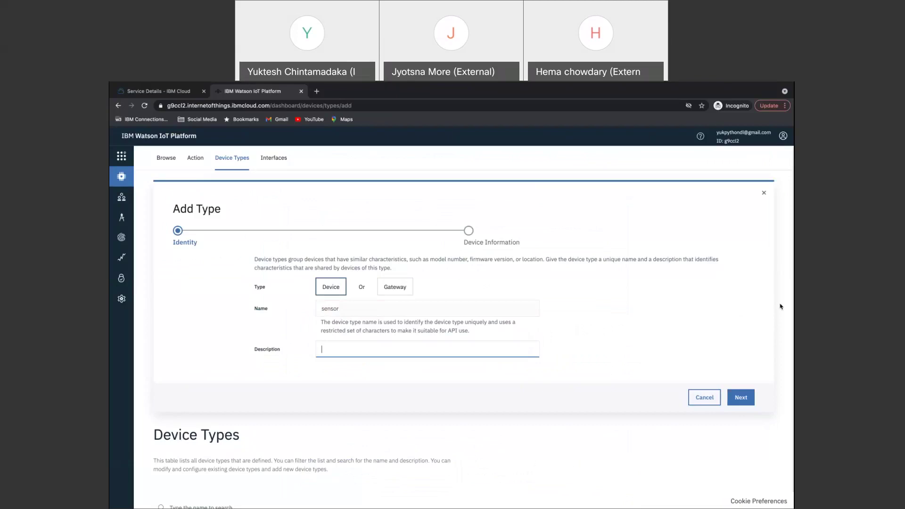
pyautogui.click(741, 397)
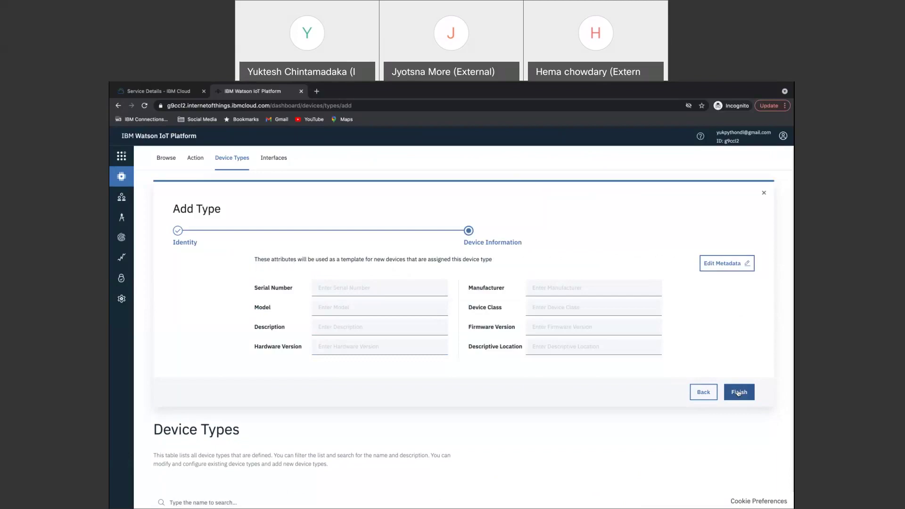
pyautogui.click(738, 393)
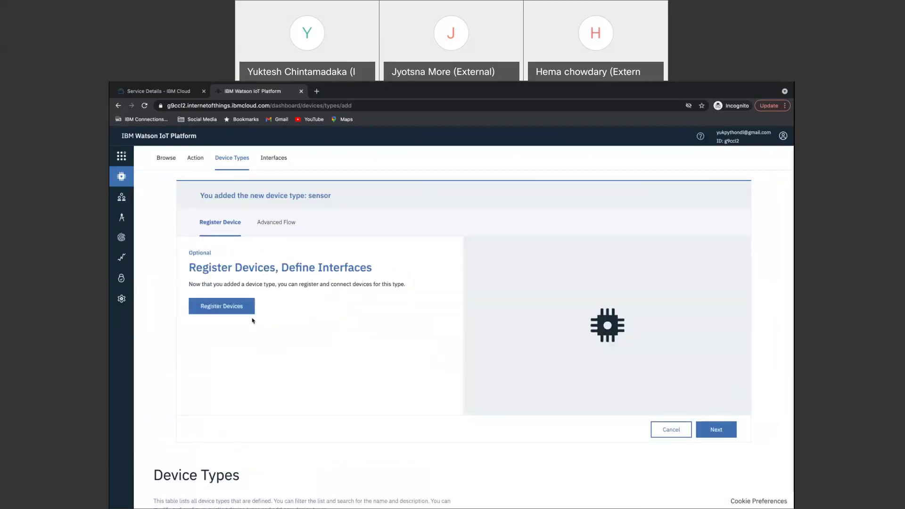
# Start registering a device of type sensor with device ID 123456.
pyautogui.click(227, 308)
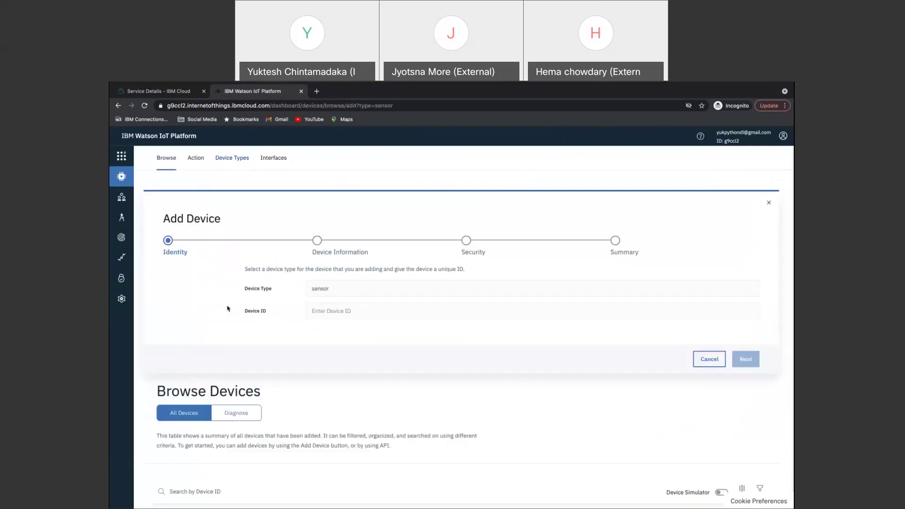
pyautogui.click(335, 288)
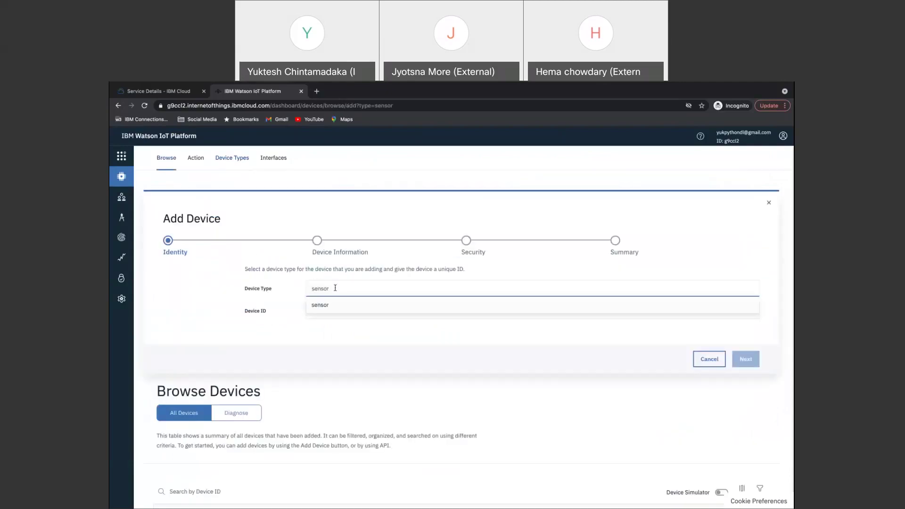
pyautogui.click(333, 305)
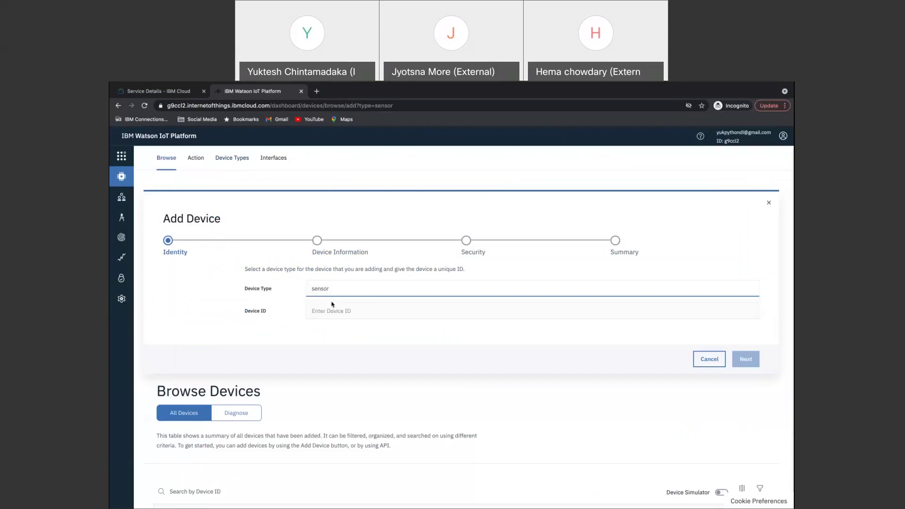
pyautogui.click(327, 312)
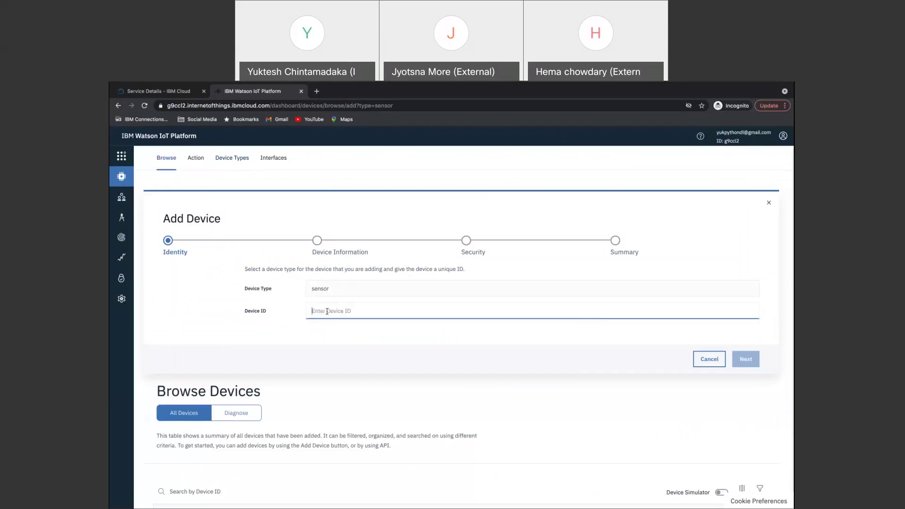
pyautogui.write('123456')
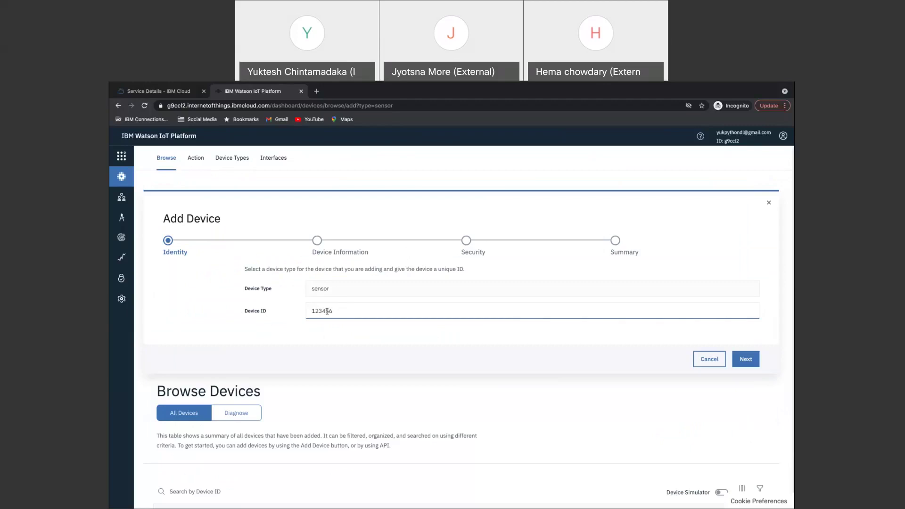
pyautogui.click(746, 359)
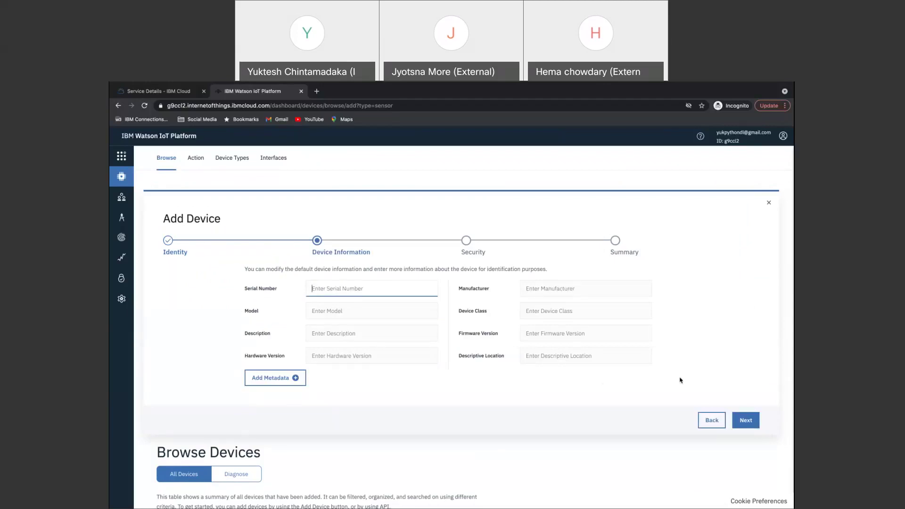
# Provide a custom authentication token and finish registration to open the device's drilldown page.
pyautogui.click(746, 421)
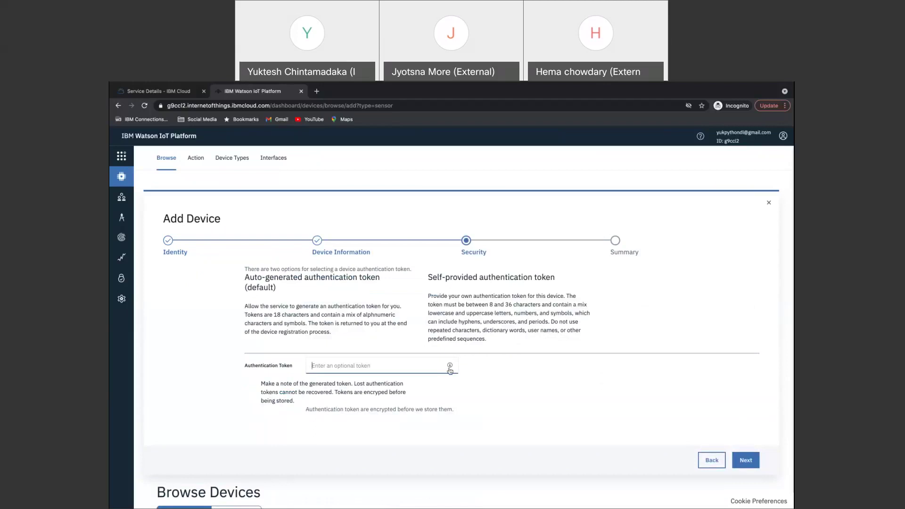
pyautogui.write('123456')
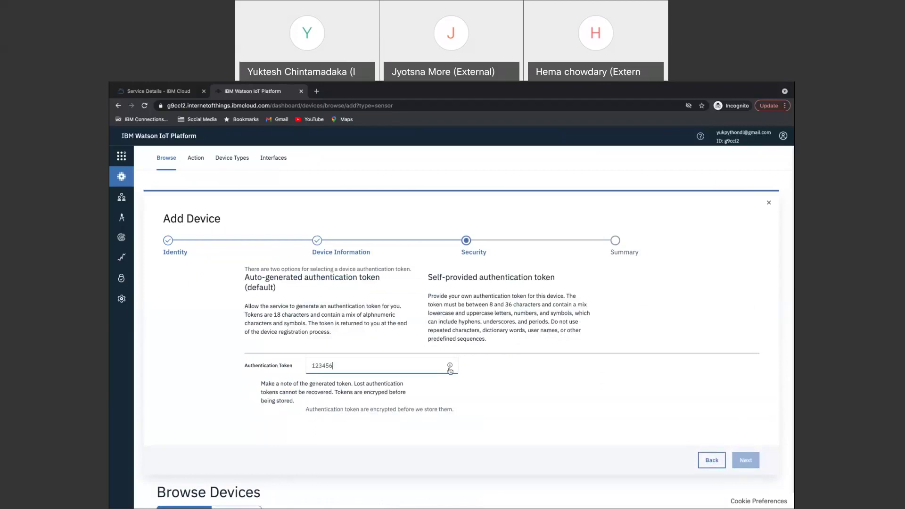
pyautogui.write('789')
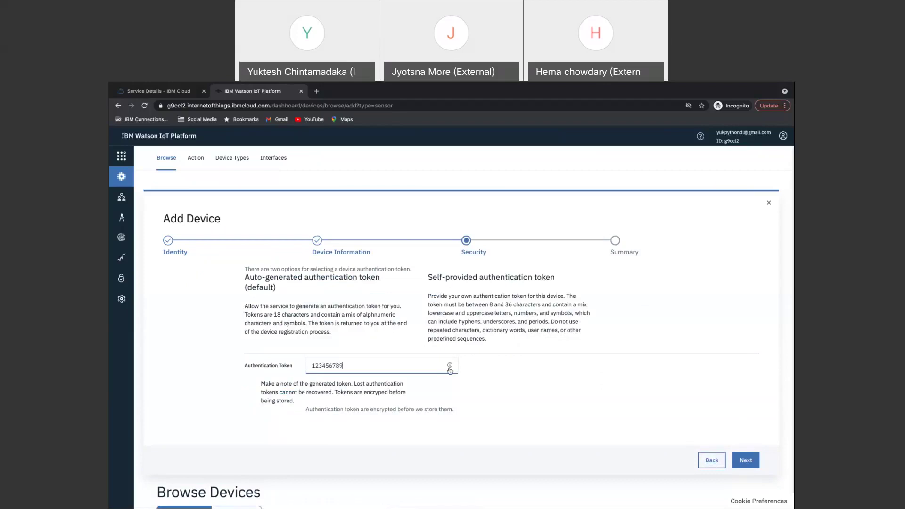
pyautogui.click(745, 460)
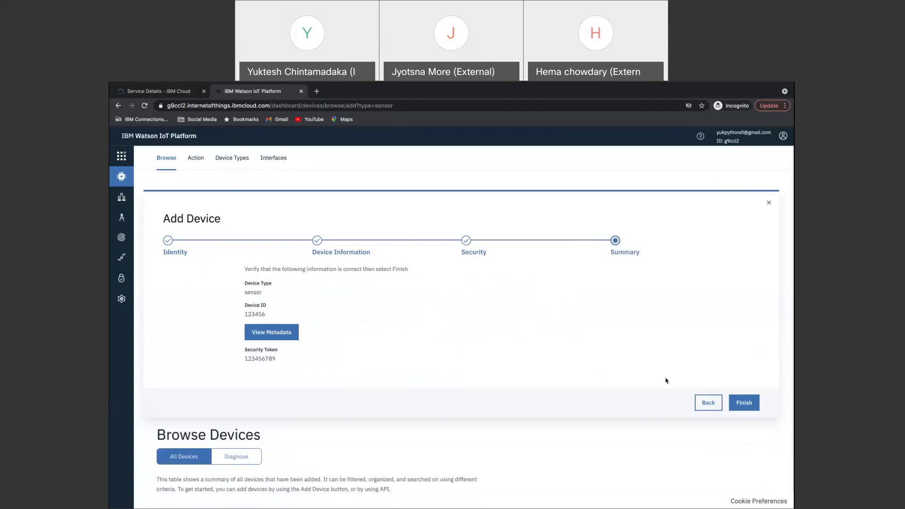
pyautogui.click(744, 403)
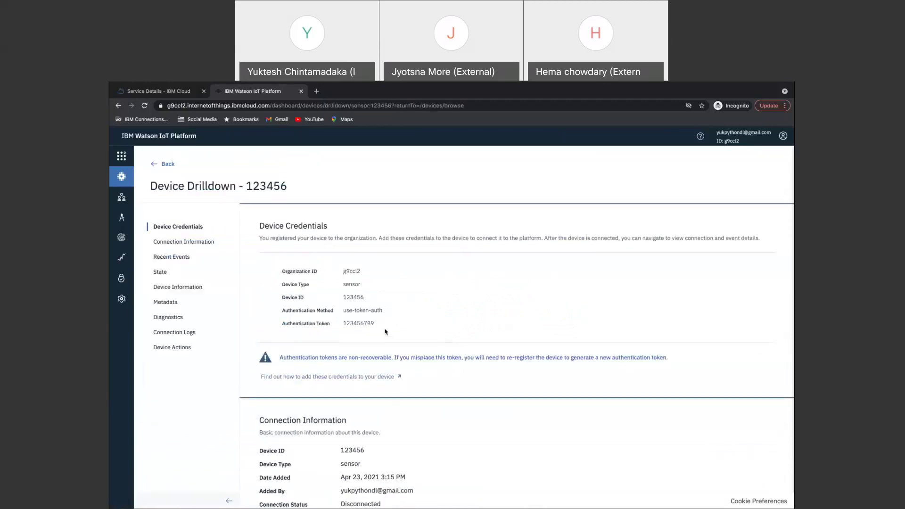
# Select the Device Credentials table for device 123456 and switch to Word's Document6.
pyautogui.moveTo(385, 331); pyautogui.dragTo(309, 261)
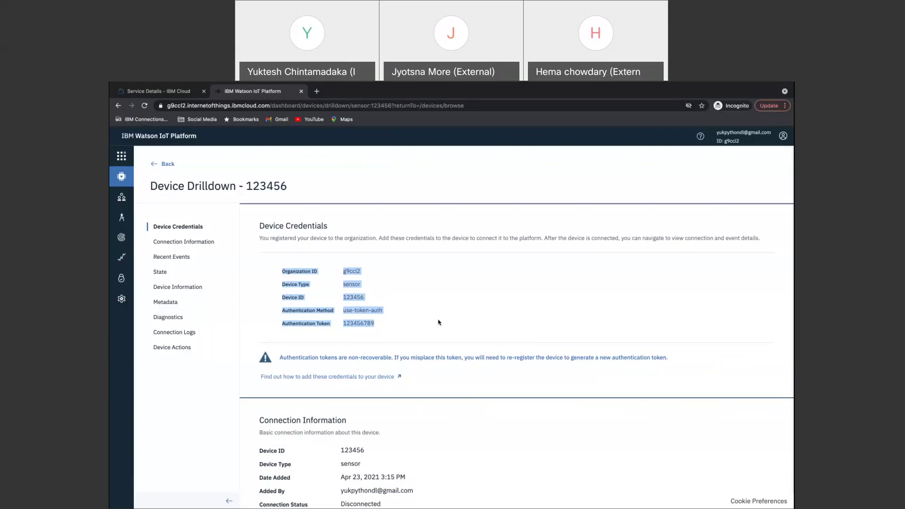
pyautogui.press('super+Tab')
pyautogui.press('super+Tab')
pyautogui.press('super+Tab')
pyautogui.press('super+Tab')
pyautogui.press('super+Tab')
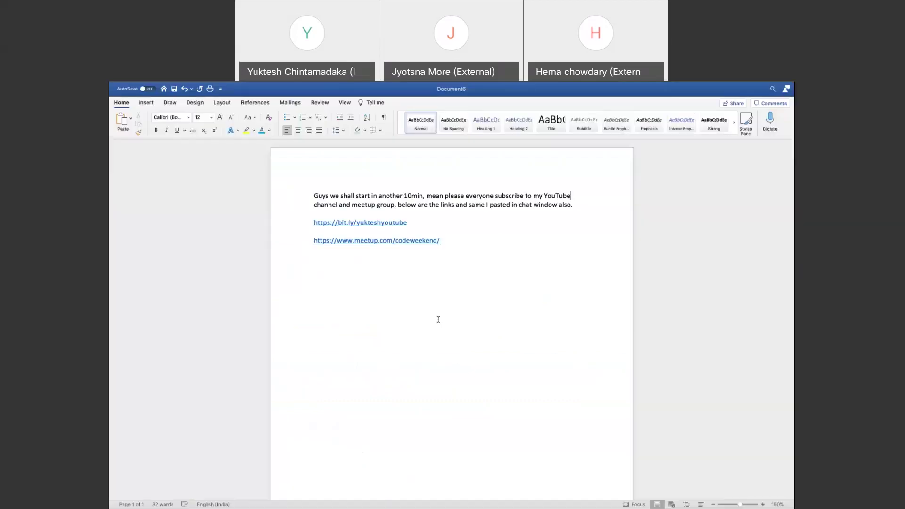
# Paste the five device credential lines (org ID, type, ID, auth method, token) below the links in Document6.
pyautogui.click(466, 293)
pyautogui.press('Return')
pyautogui.press('super+v')
pyautogui.press('Return')
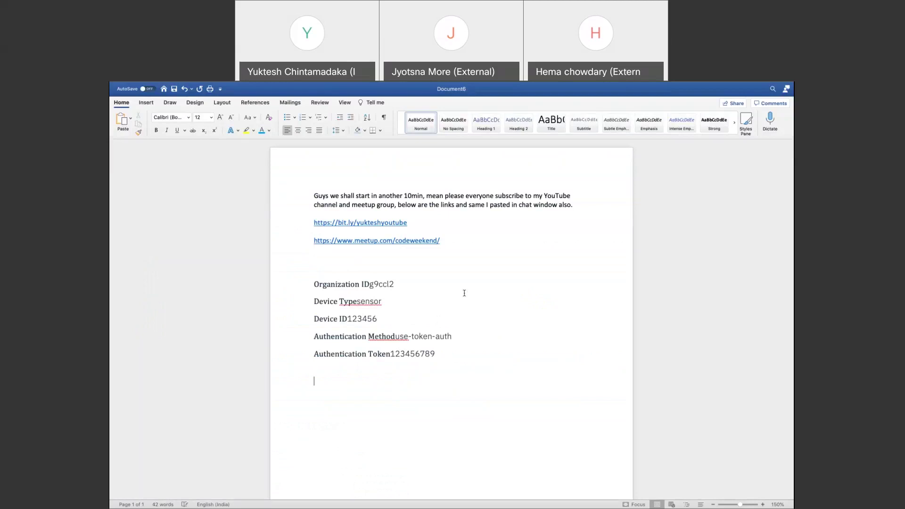
pyautogui.scroll(-2, 464, 292)
pyautogui.scroll(-5, 464, 293)
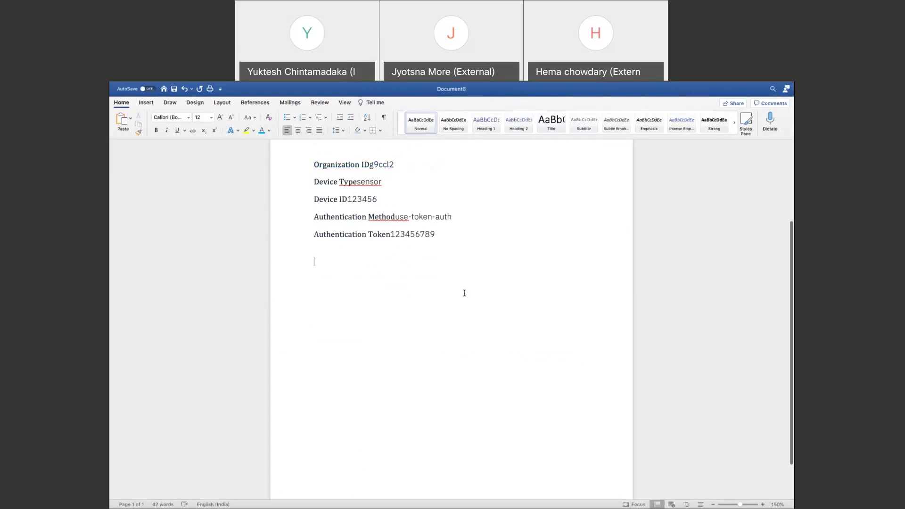
pyautogui.press('super+Tab')
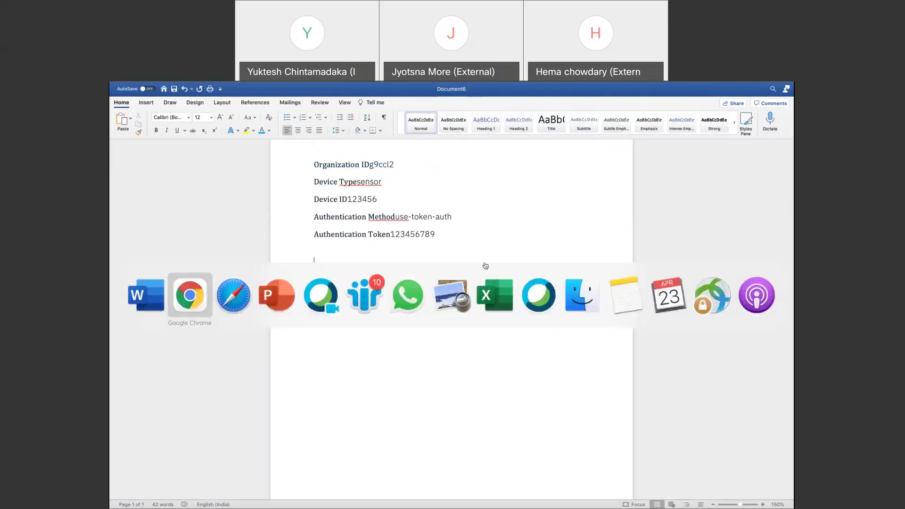
pyautogui.press('super+Tab')
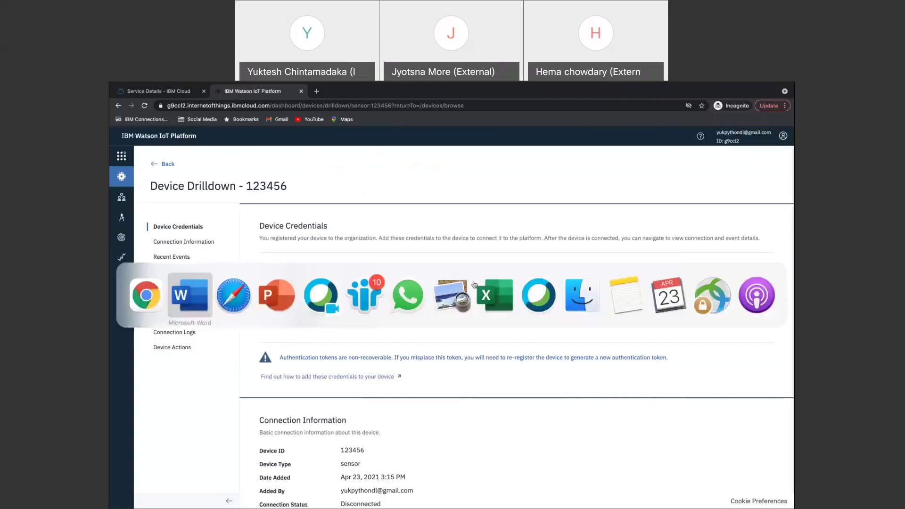
# Return to the browser and scroll the GitHub lab guide down toward Step 12, Save Device Credentials.
pyautogui.press('super+Tab')
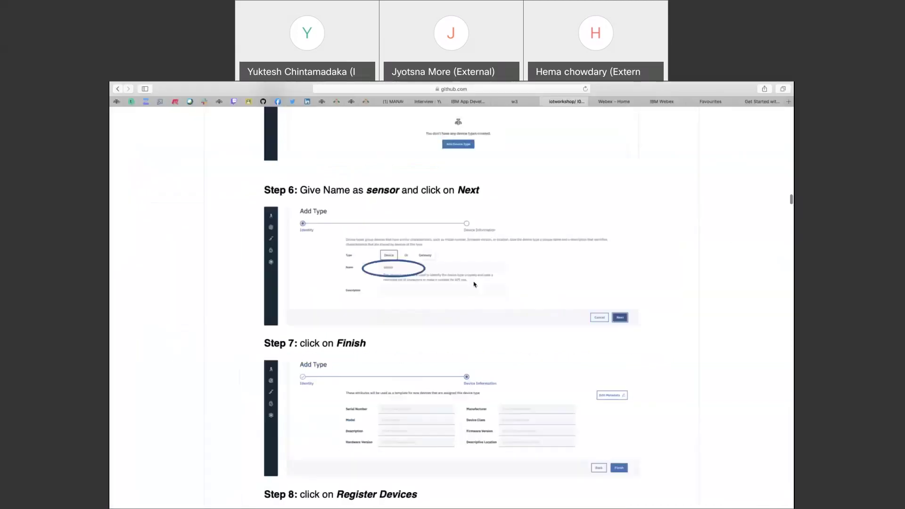
pyautogui.scroll(-6, 474, 284)
pyautogui.scroll(-12, 474, 285)
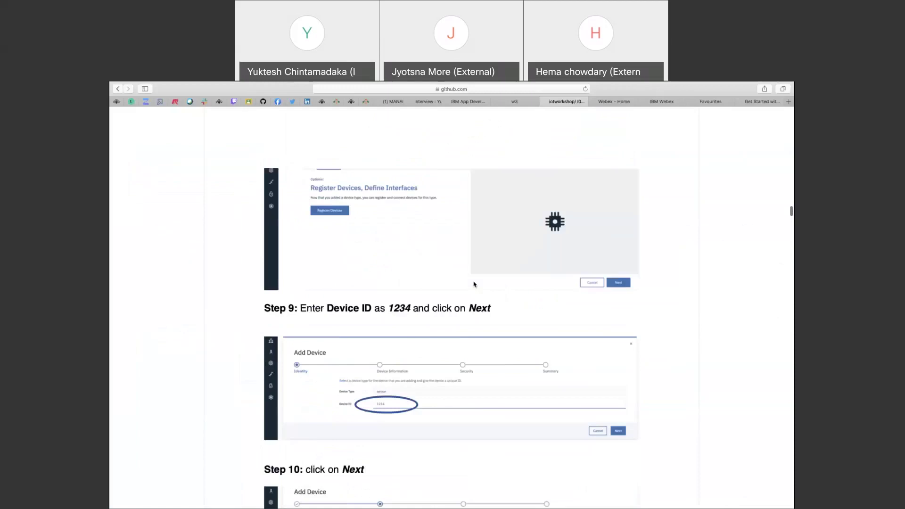
pyautogui.scroll(-4, 474, 285)
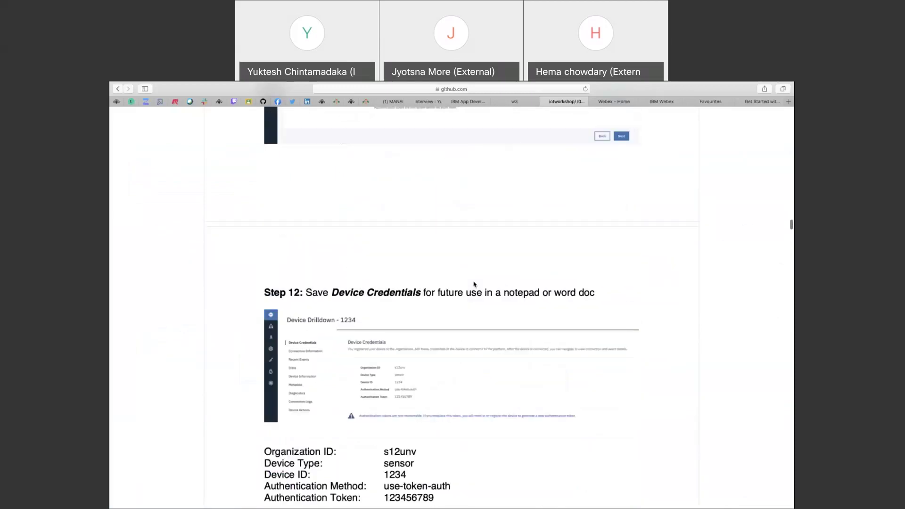
pyautogui.scroll(-4, 474, 285)
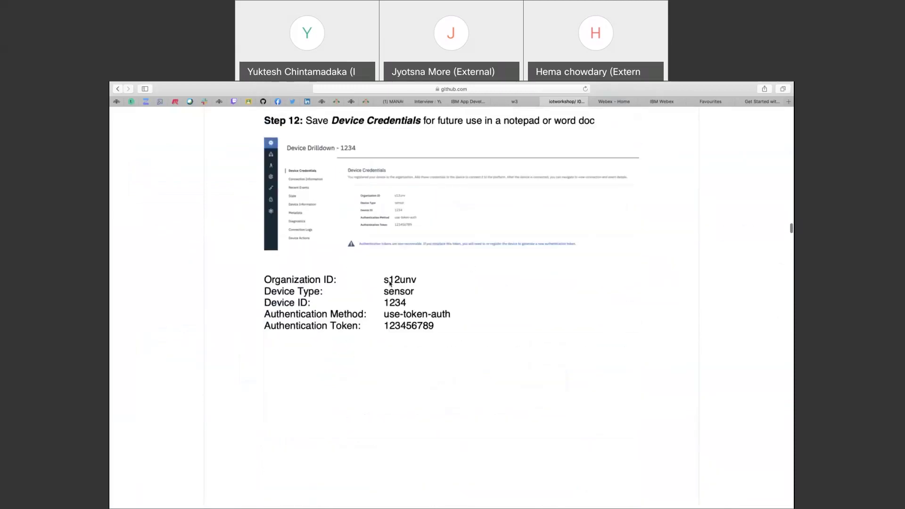
pyautogui.scroll(-12, 400, 332)
# Scroll the lab guide back up to Task 3 Step 1 with the sensor simulator URL.
pyautogui.scroll(5, 401, 332)
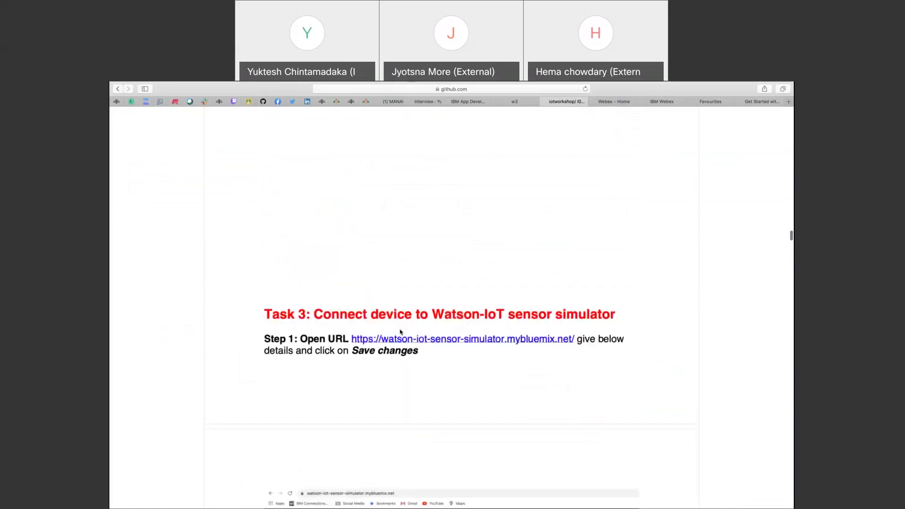
pyautogui.scroll(1, 400, 332)
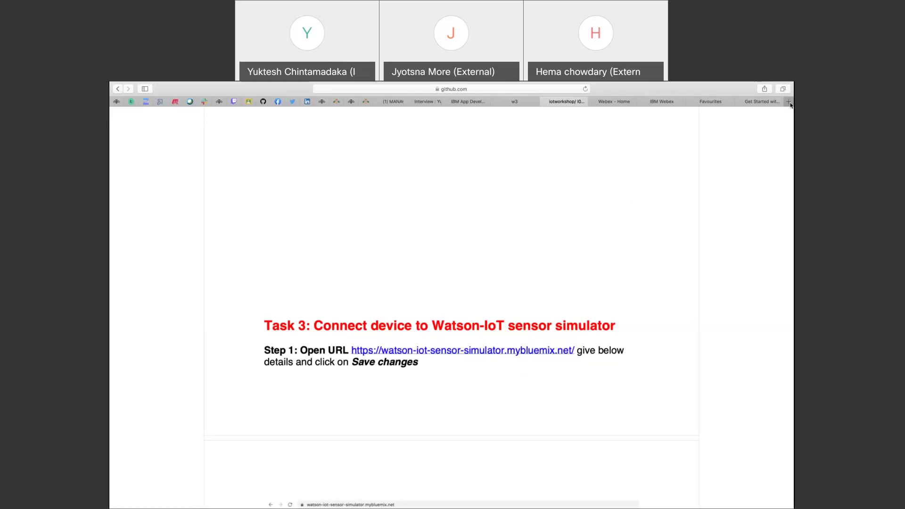
# Load the Watson IoT Sensor Simulator page via 'watso' and focus its empty Organization ID field.
pyautogui.click(717, 104)
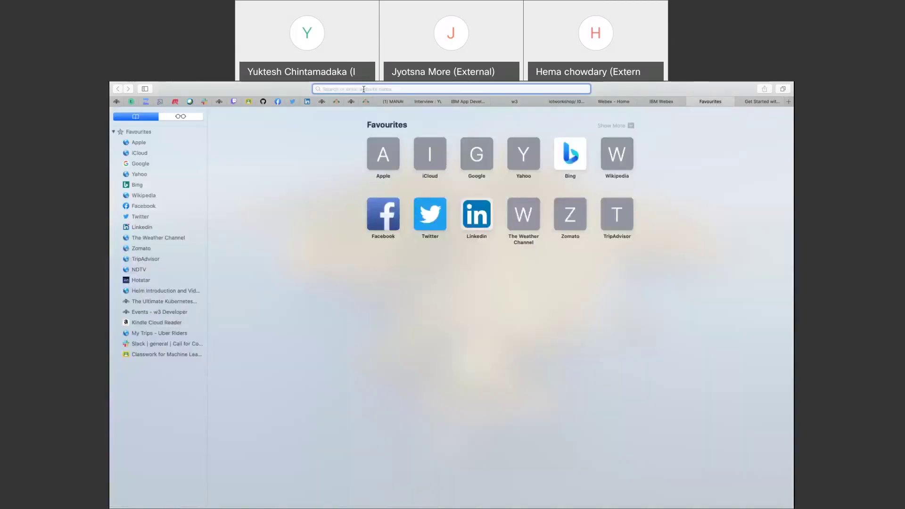
pyautogui.write('watso')
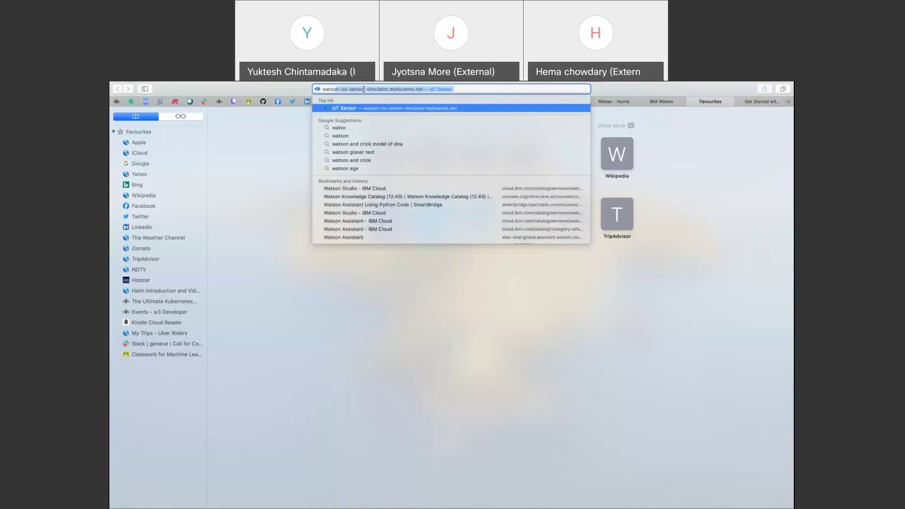
pyautogui.press('Return')
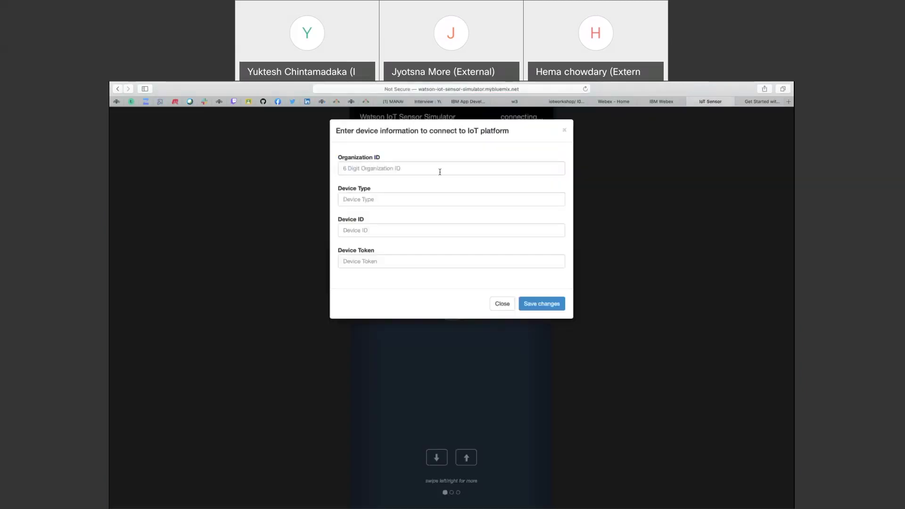
pyautogui.click(547, 89)
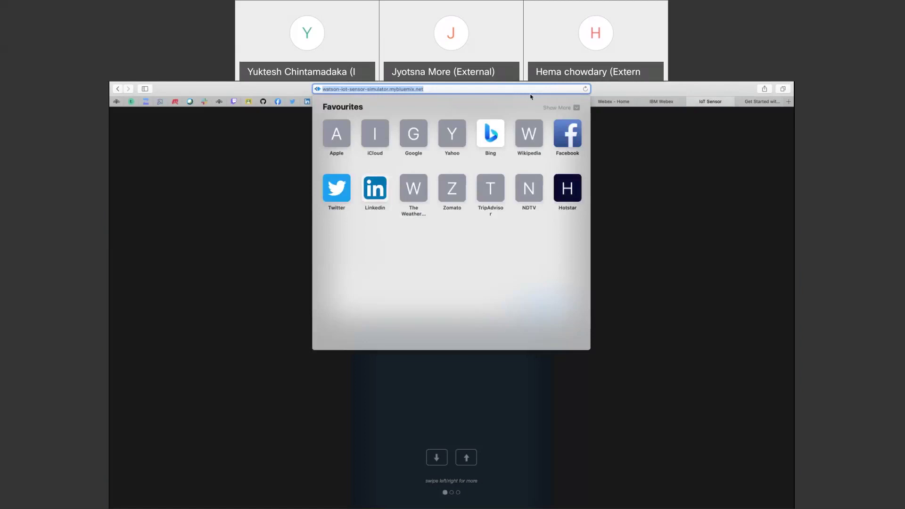
pyautogui.click(645, 293)
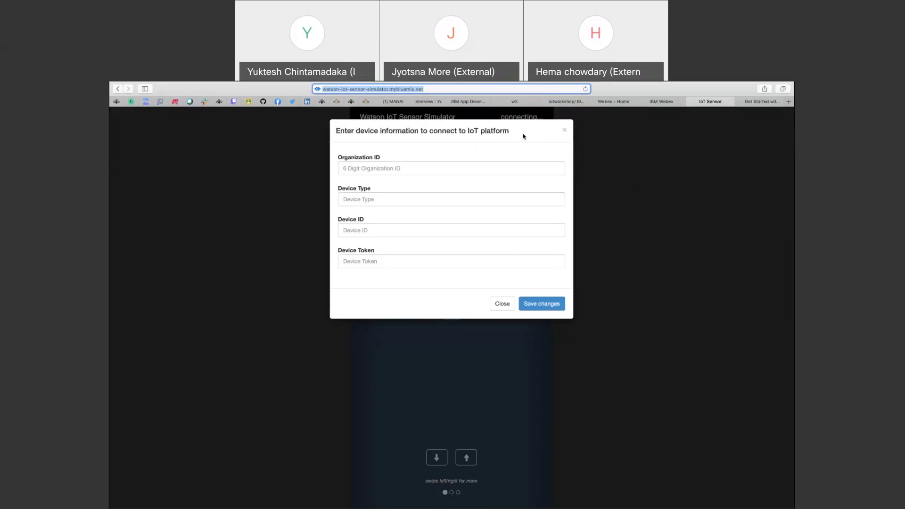
pyautogui.click(356, 169)
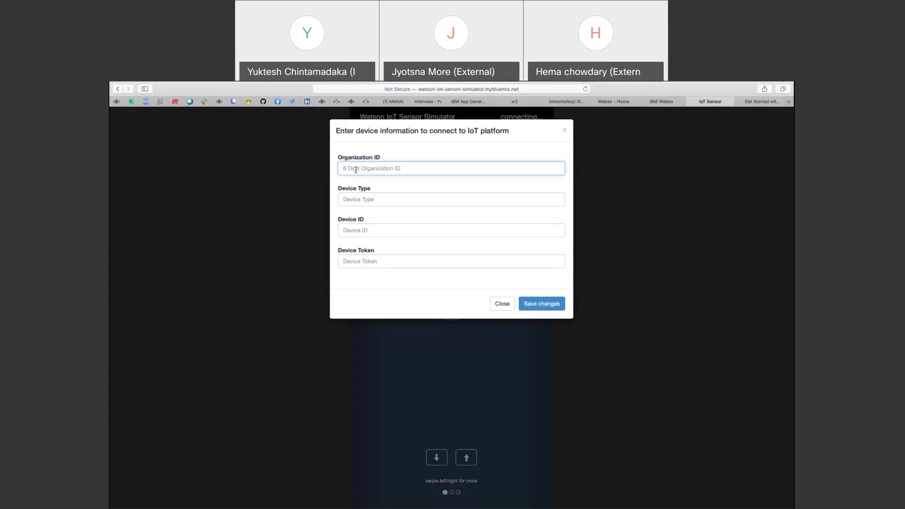
pyautogui.press('super+Tab')
pyautogui.press('super+Tab')
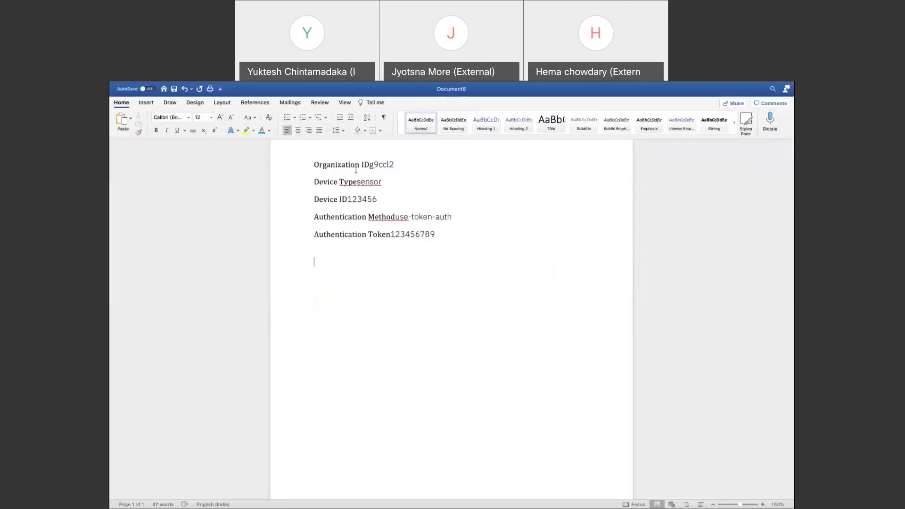
# Select and copy the Organization ID value in Document6, undoing an accidental deletion.
pyautogui.click(370, 164)
pyautogui.hotkey('shift', 'Right')
pyautogui.hotkey('shift', 'Right')
pyautogui.hotkey('shift', 'End')
pyautogui.press('BackSpace')
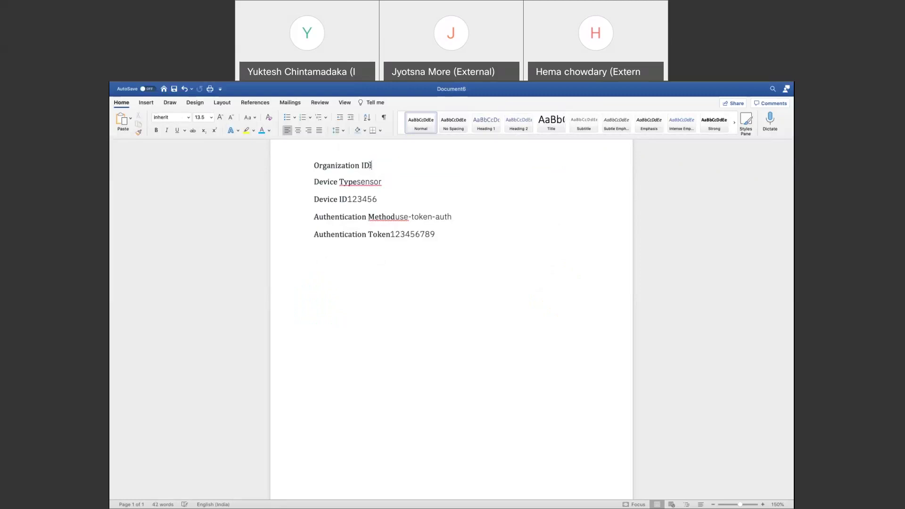
pyautogui.press('super+z')
pyautogui.press('super+c')
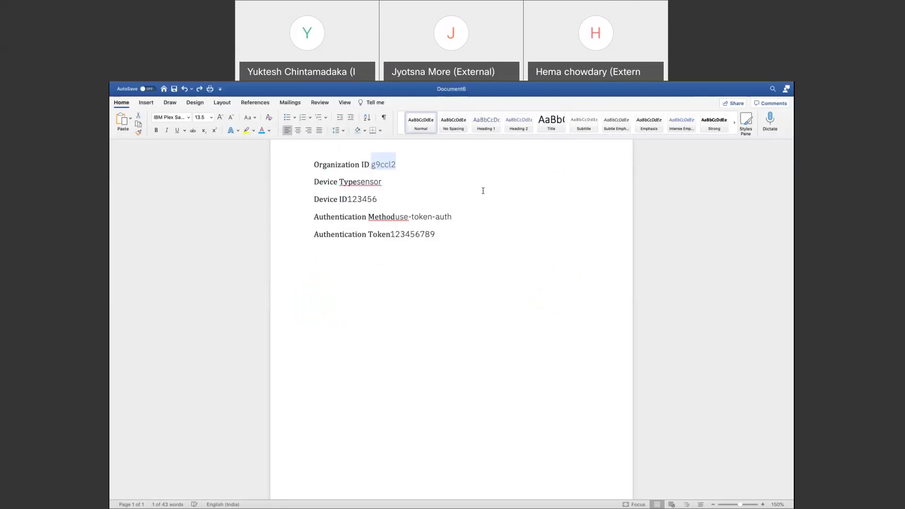
pyautogui.press('super+Tab')
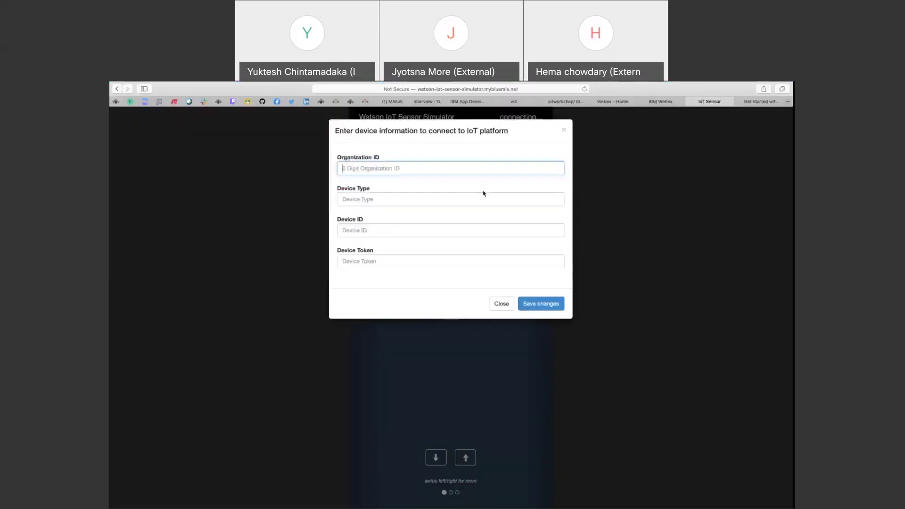
# Paste the copied Organization ID, then enter Device Type 'sensor' and Device ID '123456'.
pyautogui.press('super+v')
pyautogui.press('Tab')
pyautogui.write('sensor')
pyautogui.press('Tab')
pyautogui.write('12345')
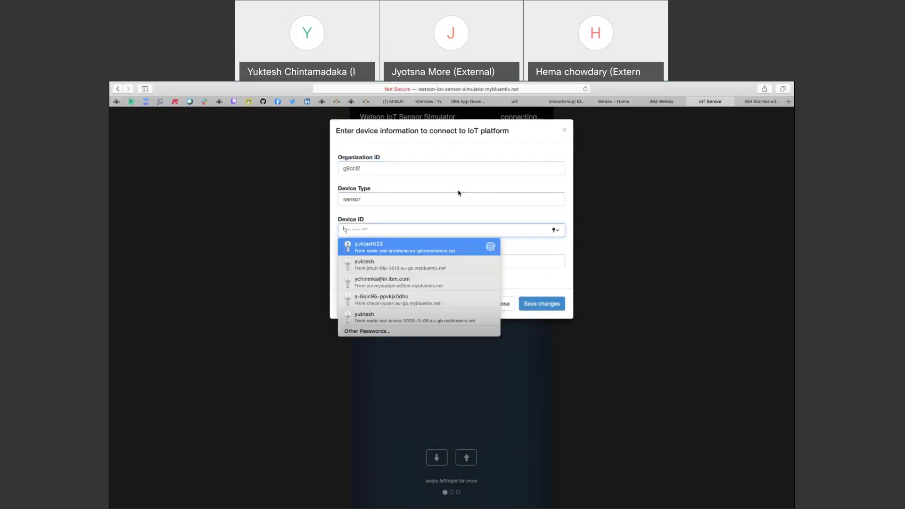
pyautogui.write('6')
pyautogui.press('Tab')
# Type the device authentication token, clearing and re-entering the first mistyped attempt.
pyautogui.write('•••••••••')
pyautogui.press('BackSpace')
pyautogui.press('BackSpace')
pyautogui.press('BackSpace')
pyautogui.press('BackSpace')
pyautogui.press('BackSpace')
pyautogui.press('BackSpace')
pyautogui.press('BackSpace')
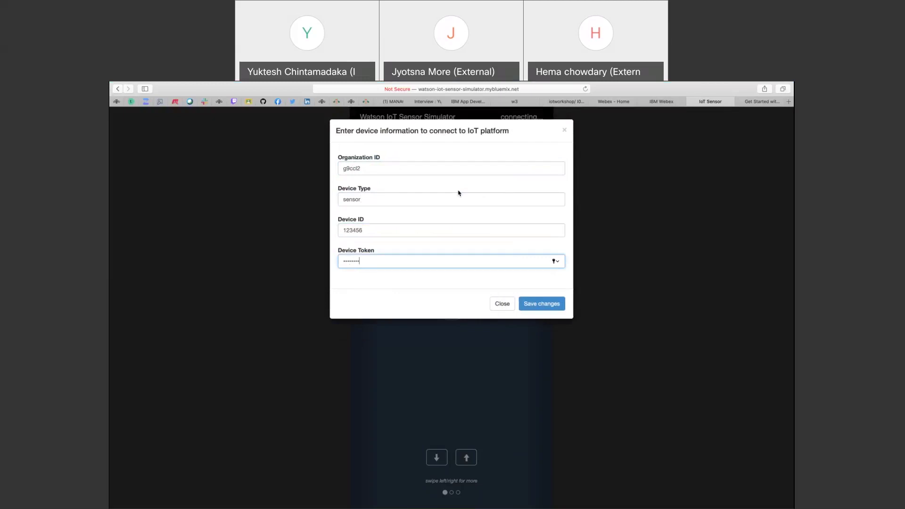
pyautogui.press('BackSpace')
pyautogui.write('•••••••••')
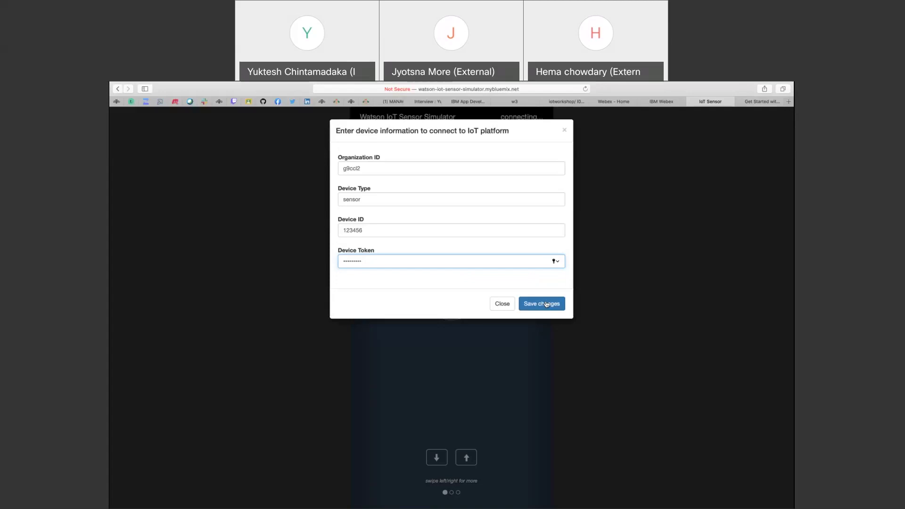
# Save the device details to connect the simulator as device 123456, reading Temperature 18°C.
pyautogui.click(546, 304)
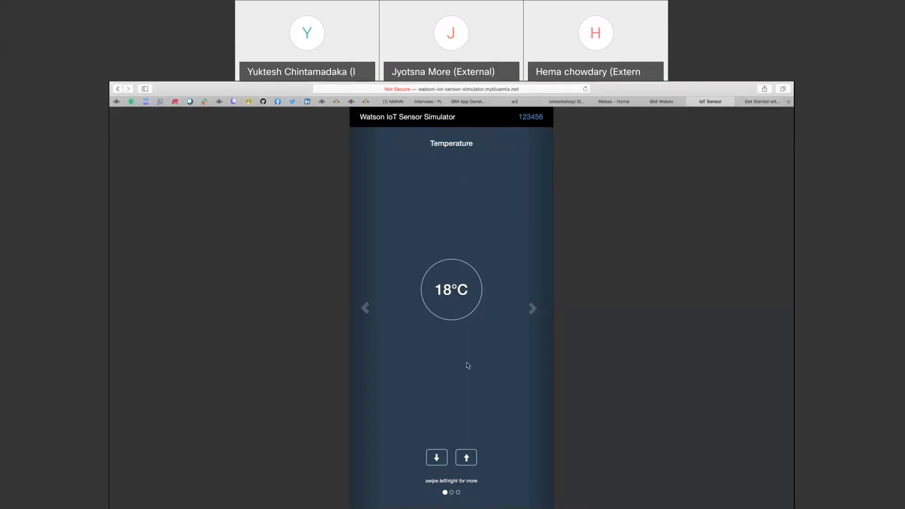
pyautogui.click(532, 308)
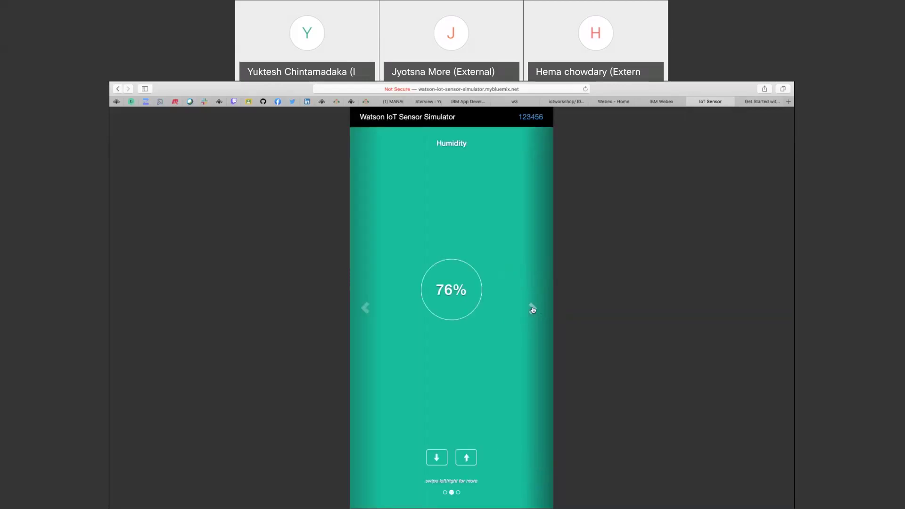
pyautogui.click(532, 309)
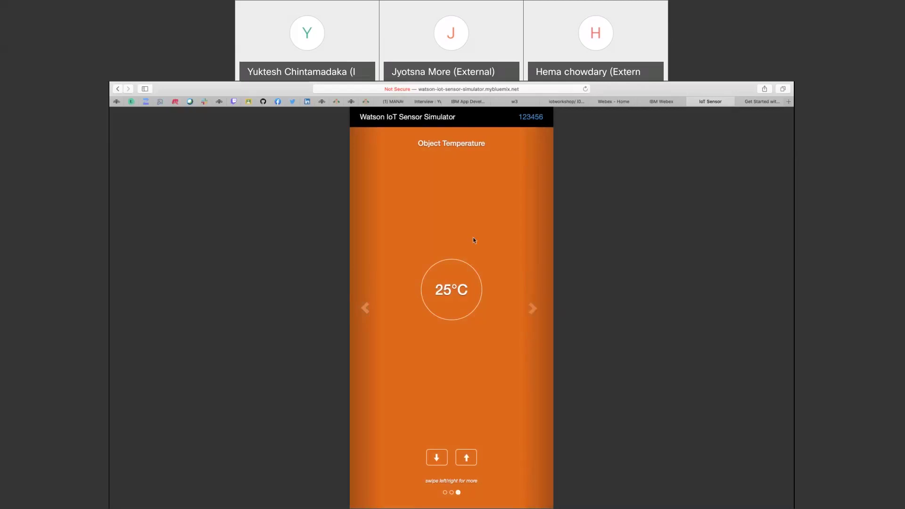
pyautogui.click(365, 309)
pyautogui.click(365, 310)
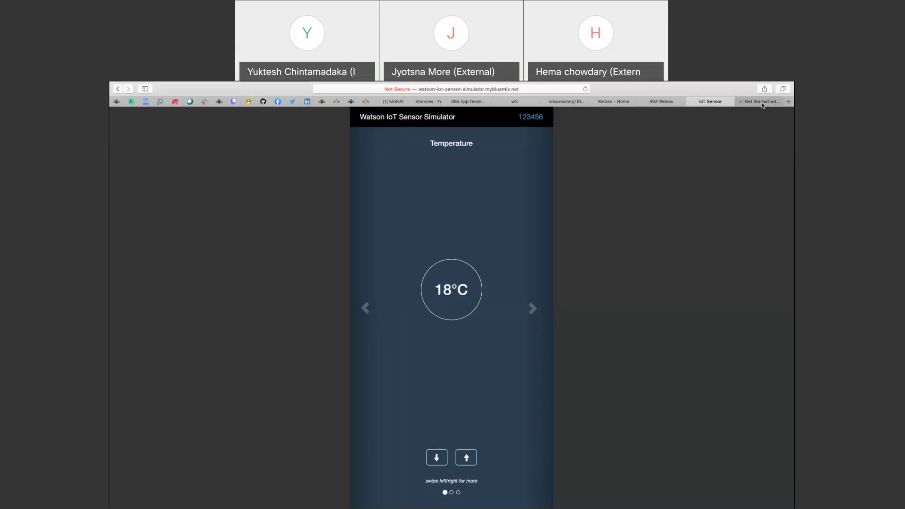
# Open the latest iotsensor event payload in Recent Events: temperature 18, humidity 76, objectTemp 25.
pyautogui.press('super+Tab')
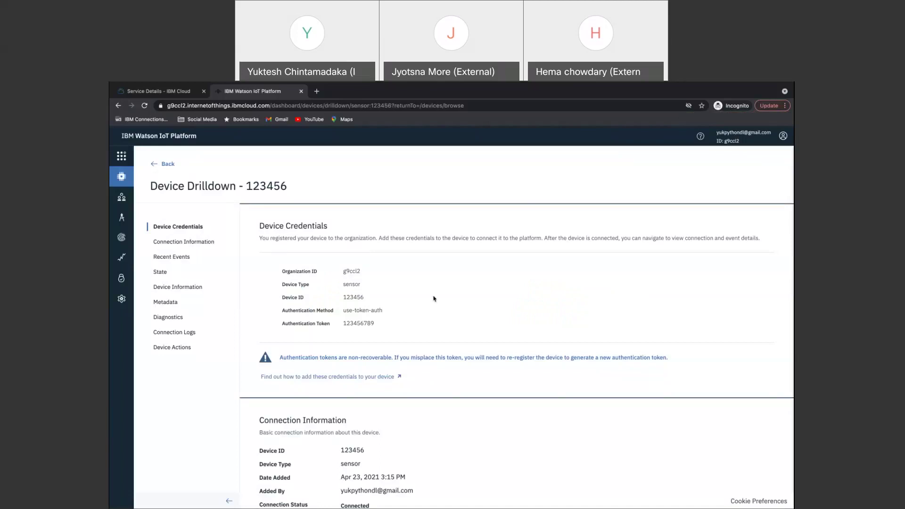
pyautogui.scroll(-2, 428, 299)
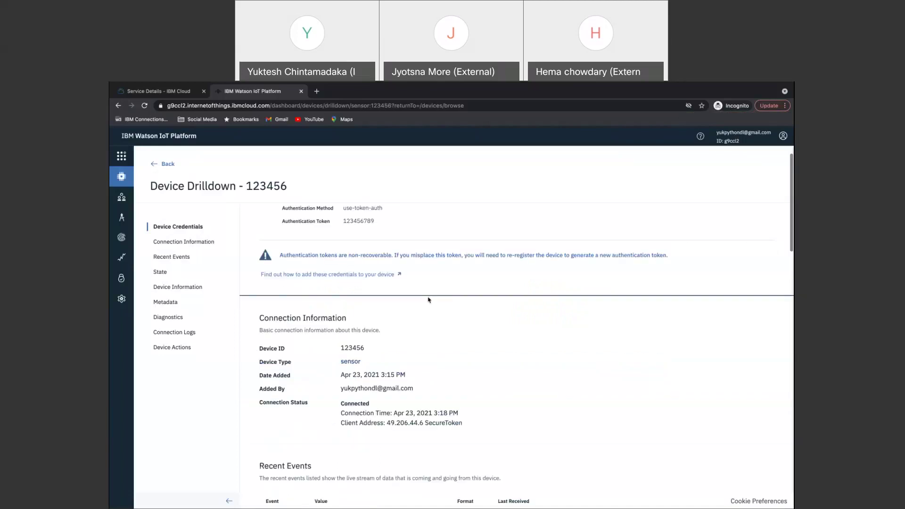
pyautogui.scroll(-1, 429, 300)
pyautogui.scroll(3, 428, 300)
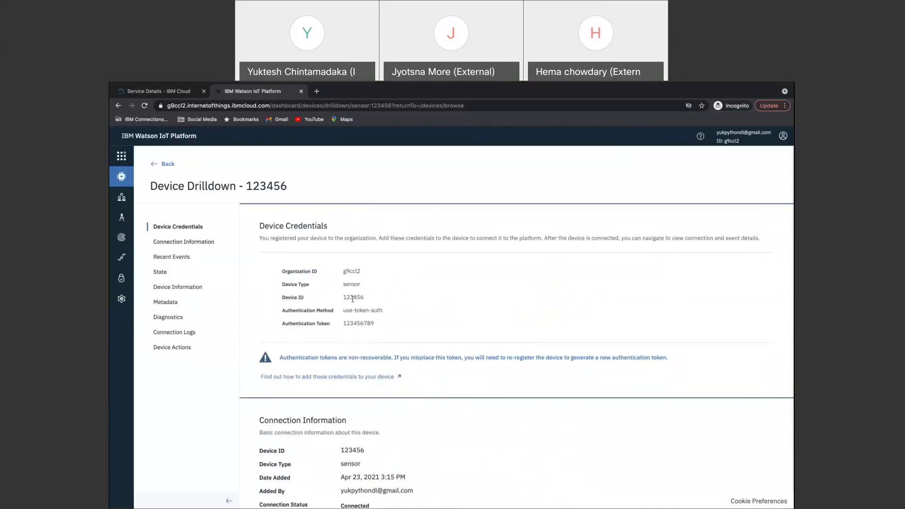
pyautogui.scroll(-1, 352, 299)
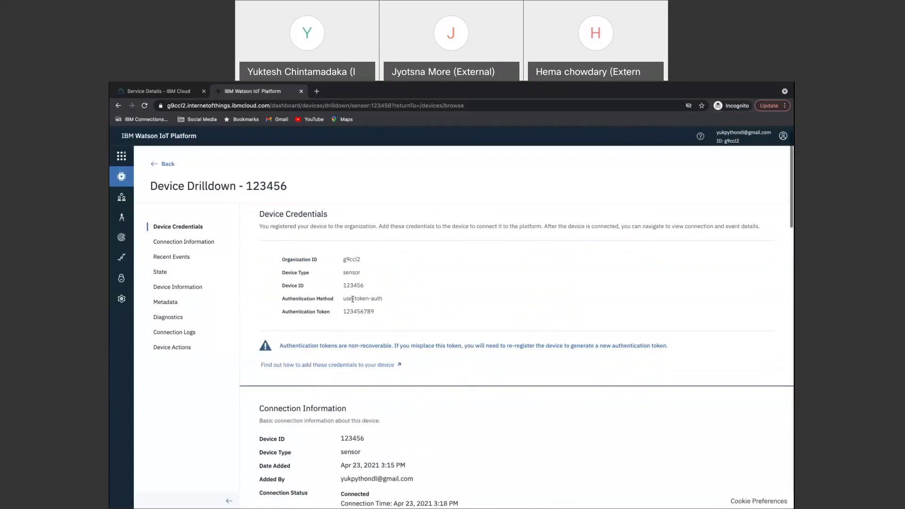
pyautogui.scroll(-3, 352, 298)
pyautogui.scroll(-3, 352, 299)
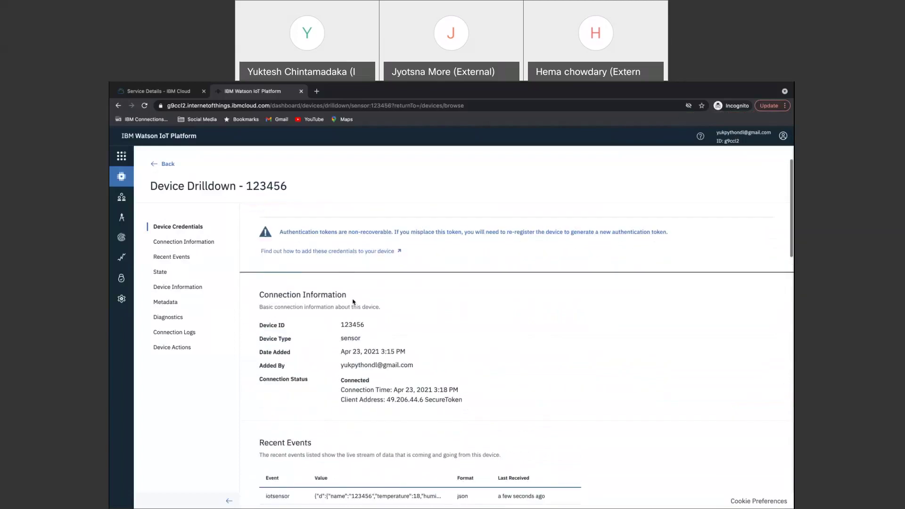
pyautogui.scroll(-5, 352, 302)
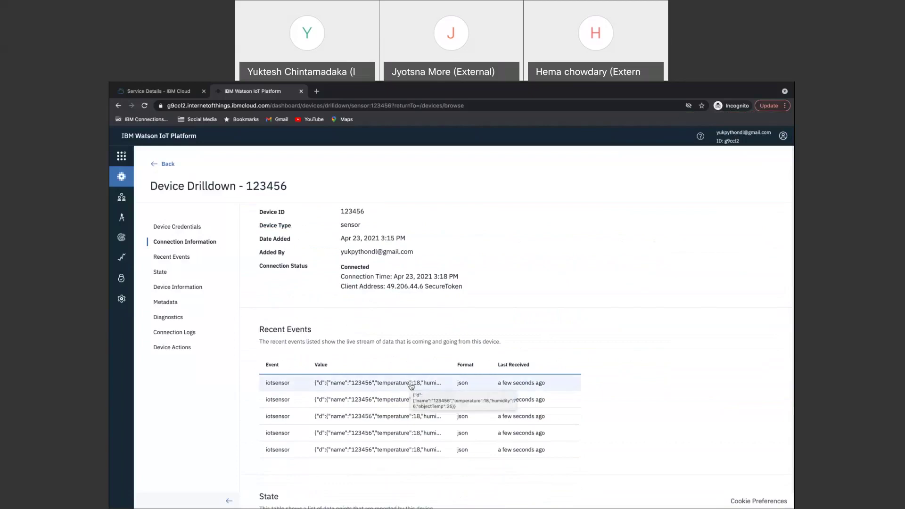
pyautogui.click(411, 385)
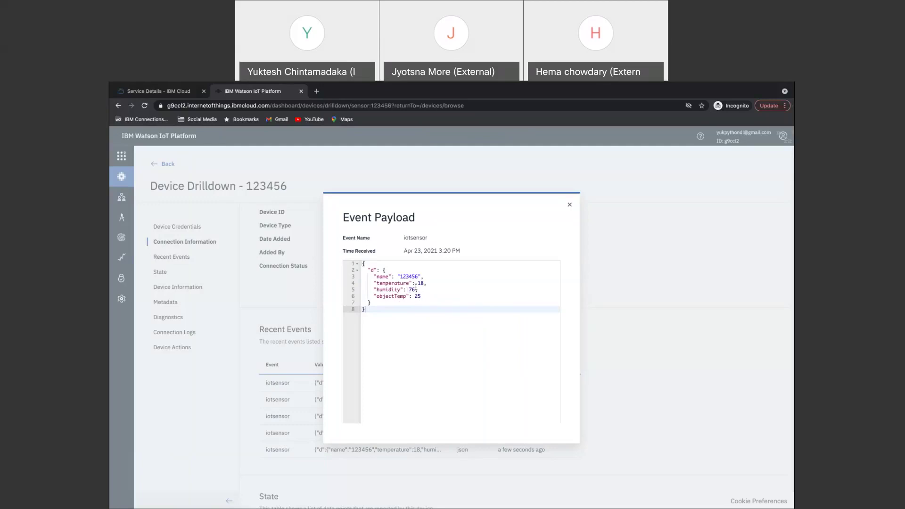
pyautogui.press('super+Tab')
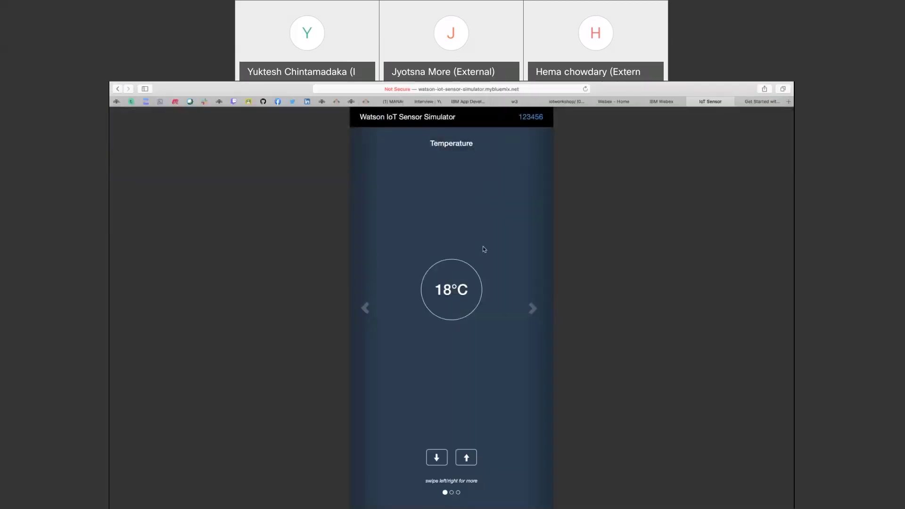
# Raise the simulator's temperature to 20°C and humidity to 80%.
pyautogui.click(470, 457)
pyautogui.click(471, 457)
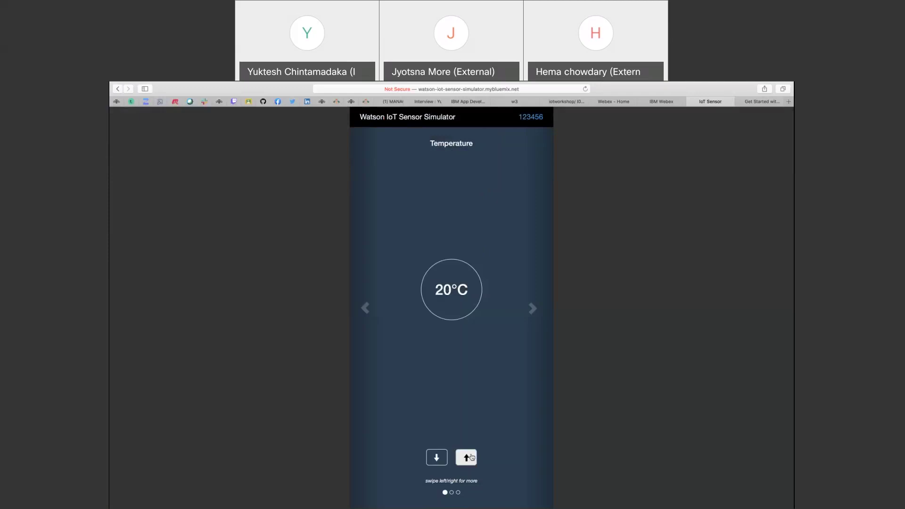
pyautogui.click(532, 308)
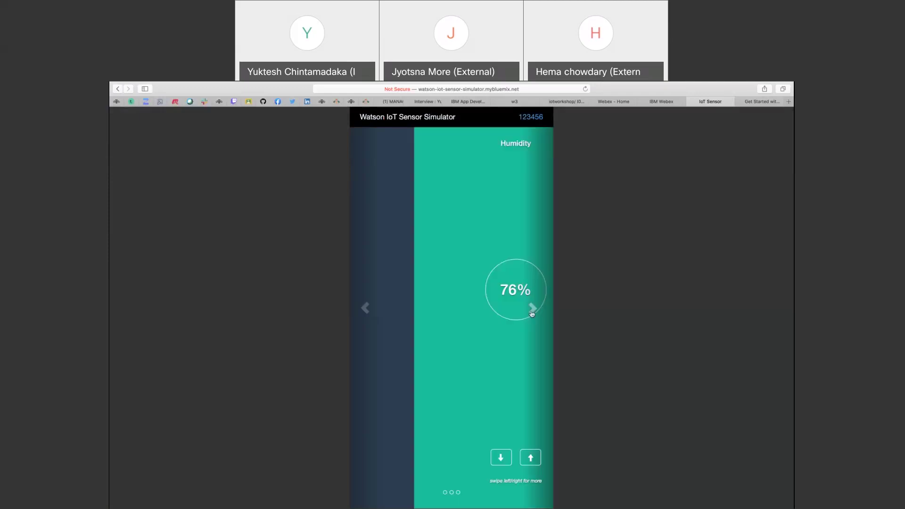
pyautogui.click(468, 458)
pyautogui.click(470, 458)
pyautogui.click(469, 459)
pyautogui.click(470, 460)
# Raise the simulator's object temperature to 30°C.
pyautogui.click(532, 308)
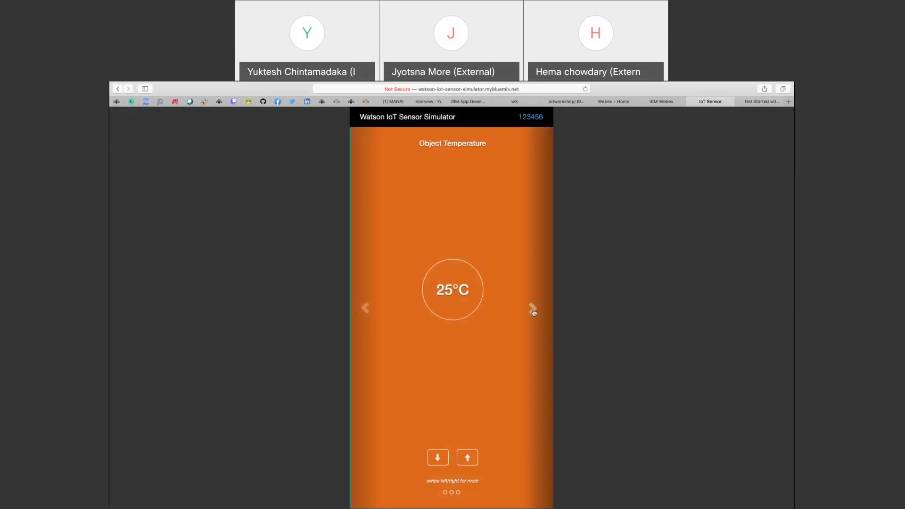
pyautogui.click(463, 455)
pyautogui.click(463, 456)
pyautogui.click(464, 456)
pyautogui.click(464, 456)
pyautogui.click(465, 457)
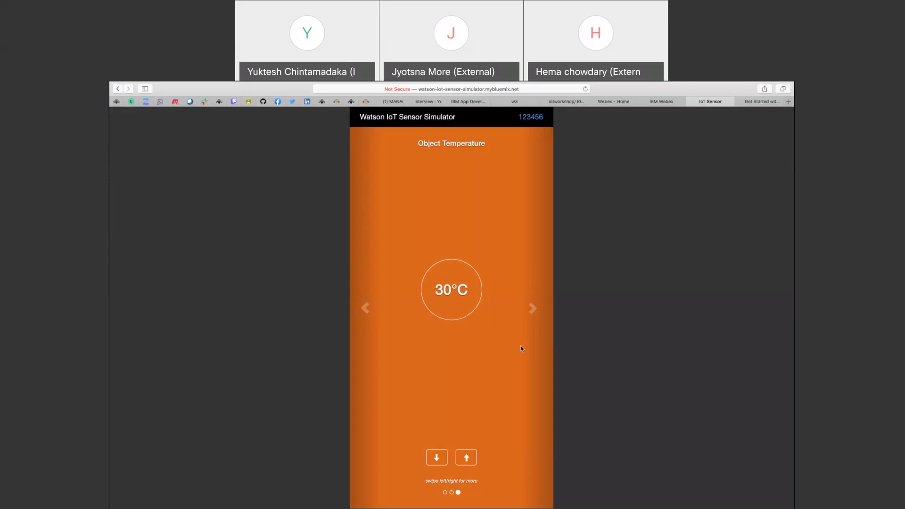
pyautogui.press('super+Tab')
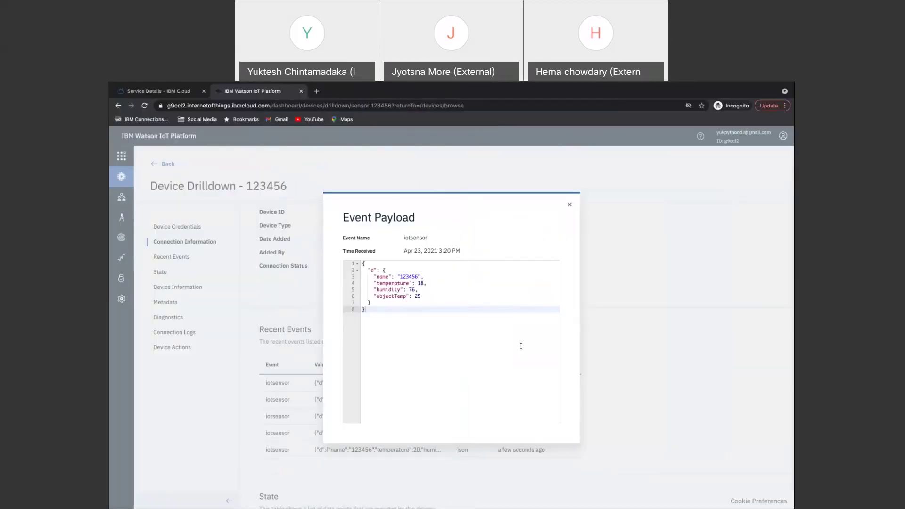
# View a newer Recent Events payload showing temperature 20, humidity 80, objectTemp 30, then close it.
pyautogui.click(570, 204)
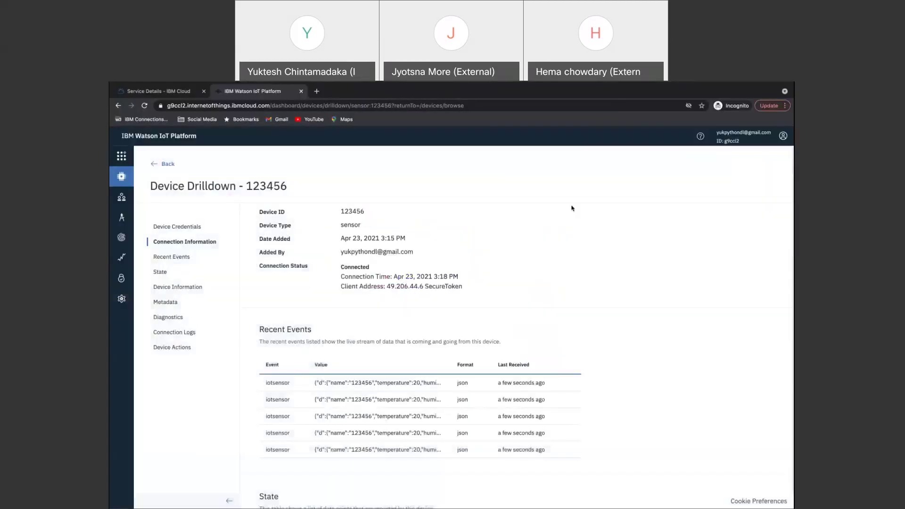
pyautogui.click(409, 400)
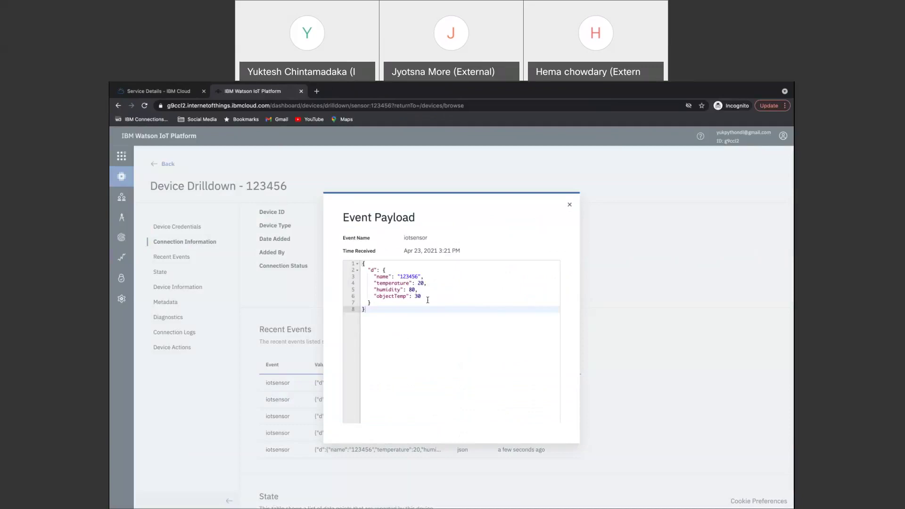
pyautogui.click(570, 205)
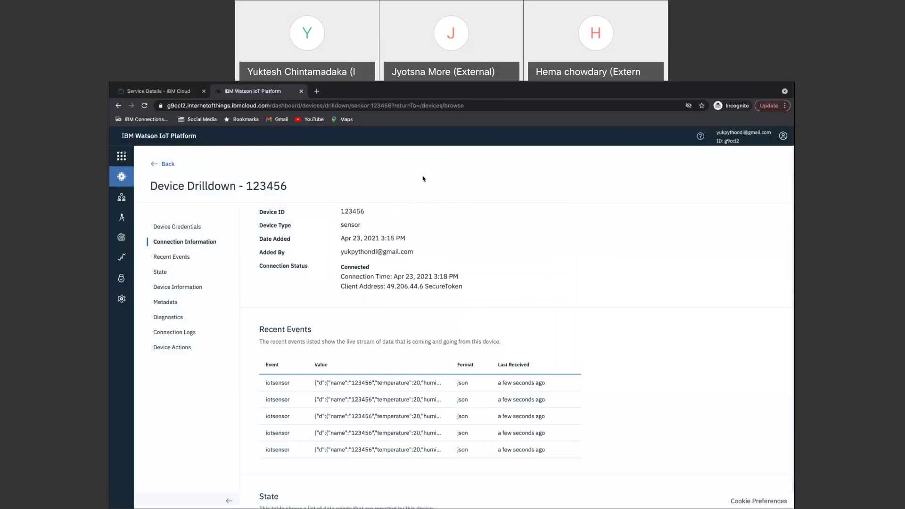
# Switch to PowerPoint and advance to the 'Schematic view of the demo' slide.
pyautogui.press('super+Tab')
pyautogui.press('super+Tab')
pyautogui.press('super+Tab')
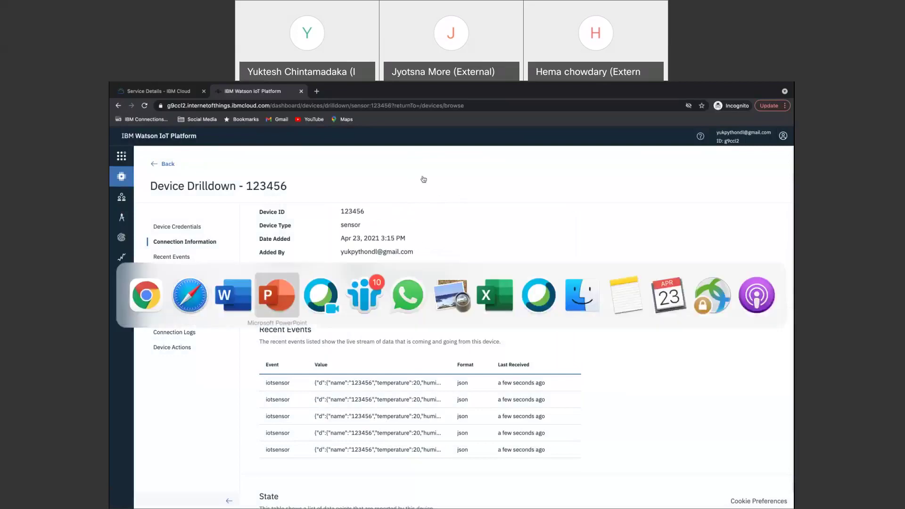
pyautogui.press('Right')
pyautogui.press('Right')
pyautogui.press('Right')
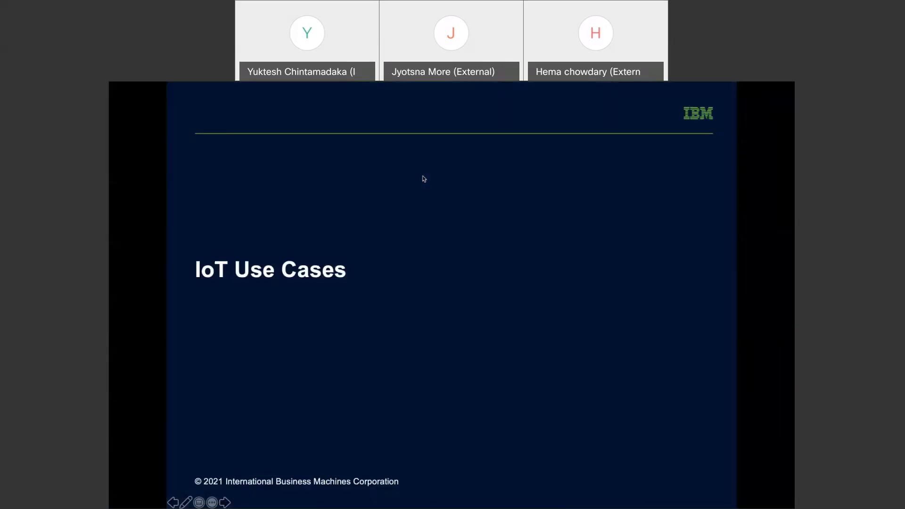
pyautogui.press('Right')
pyautogui.press('Right')
pyautogui.press('Right')
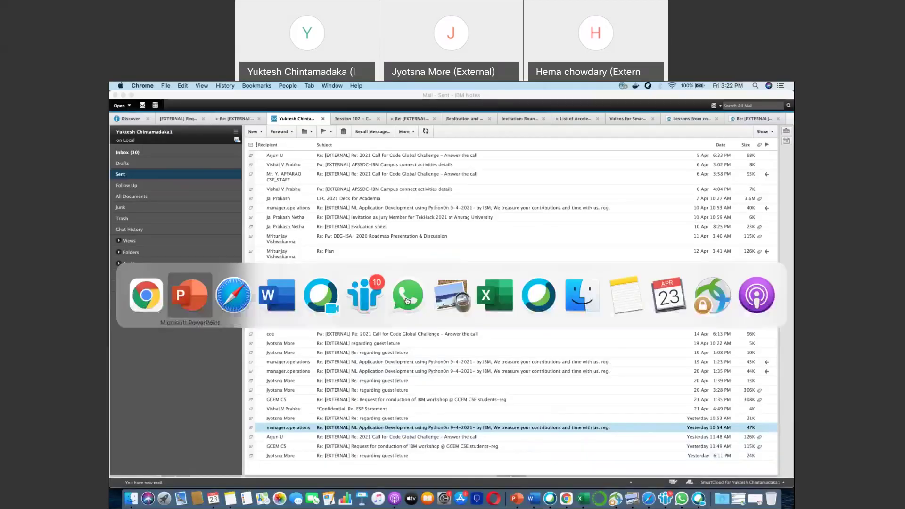
# Confirm the Node RED Cloud Foundry app shows Started in IBM Cloud, then return to the simulator.
pyautogui.press('super+shift+Tab')
pyautogui.press('super+shift+Tab')
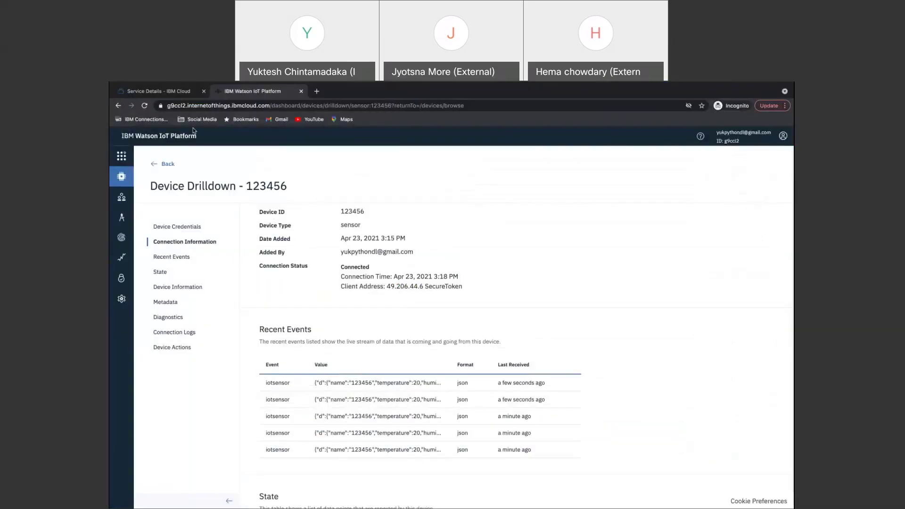
pyautogui.click(160, 92)
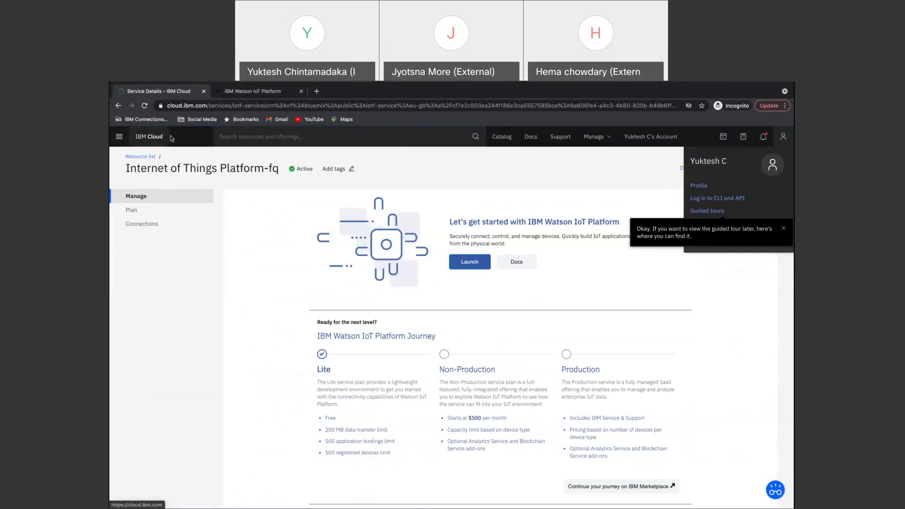
pyautogui.click(146, 137)
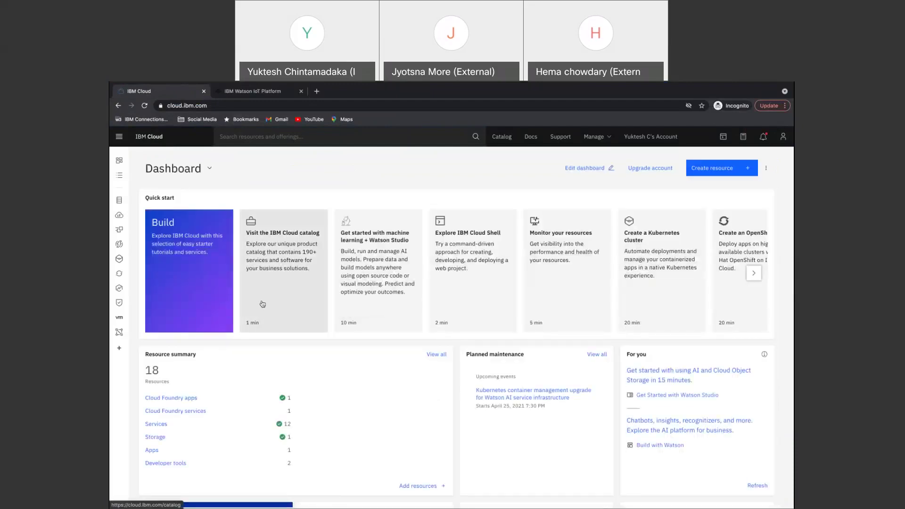
pyautogui.click(187, 402)
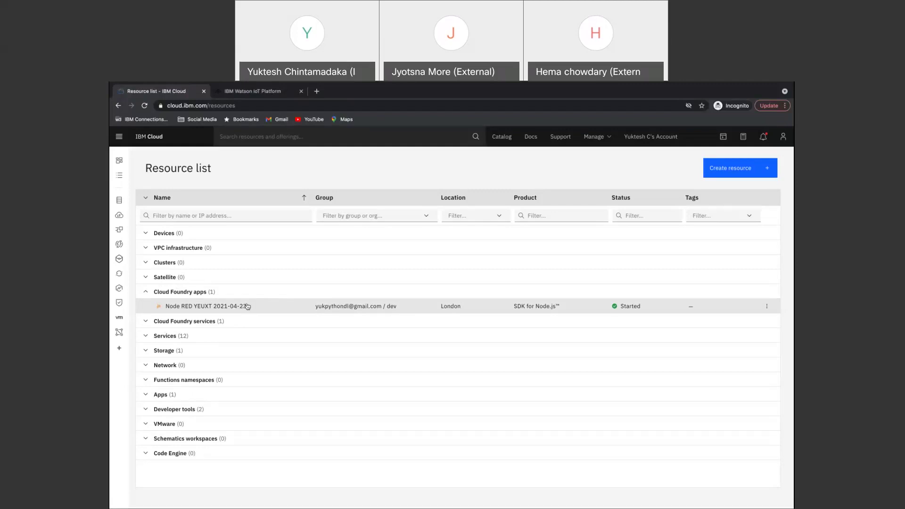
pyautogui.press('super+Tab')
pyautogui.press('super+Tab')
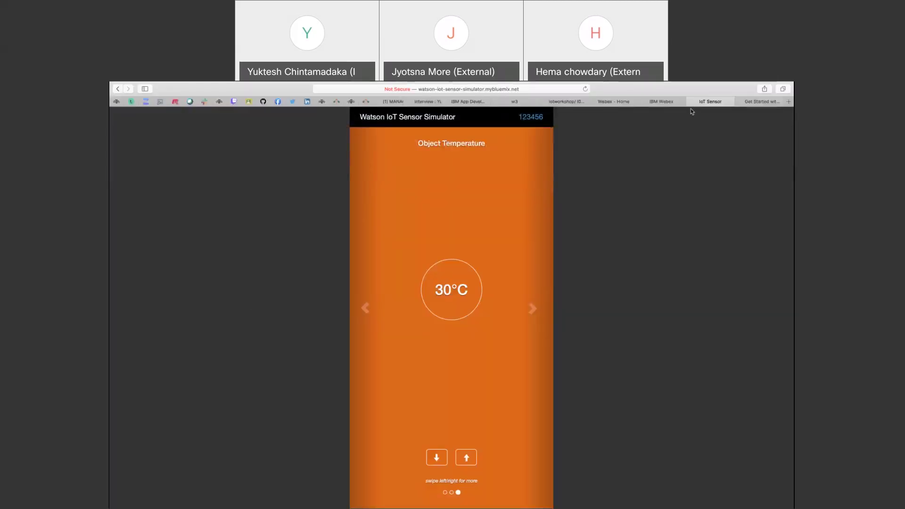
# Open the iotworkshop lab guide PDF on GitHub and read the opening Task 1 steps.
pyautogui.click(561, 103)
pyautogui.scroll(20, 445, 227)
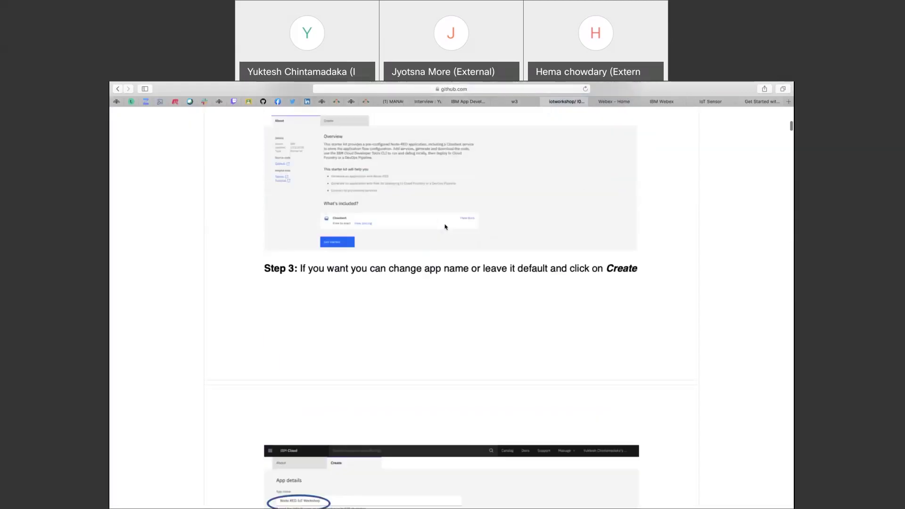
pyautogui.scroll(-3, 444, 227)
pyautogui.scroll(-6, 444, 227)
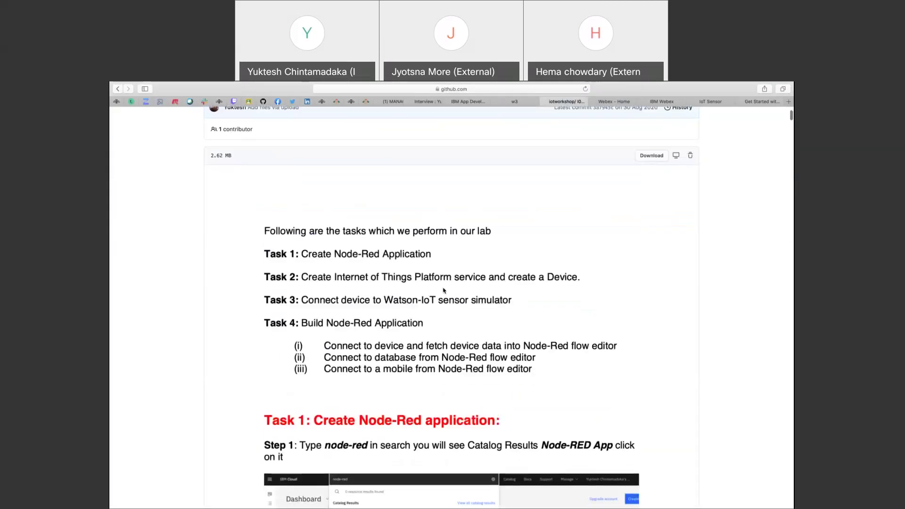
pyautogui.scroll(-1, 444, 291)
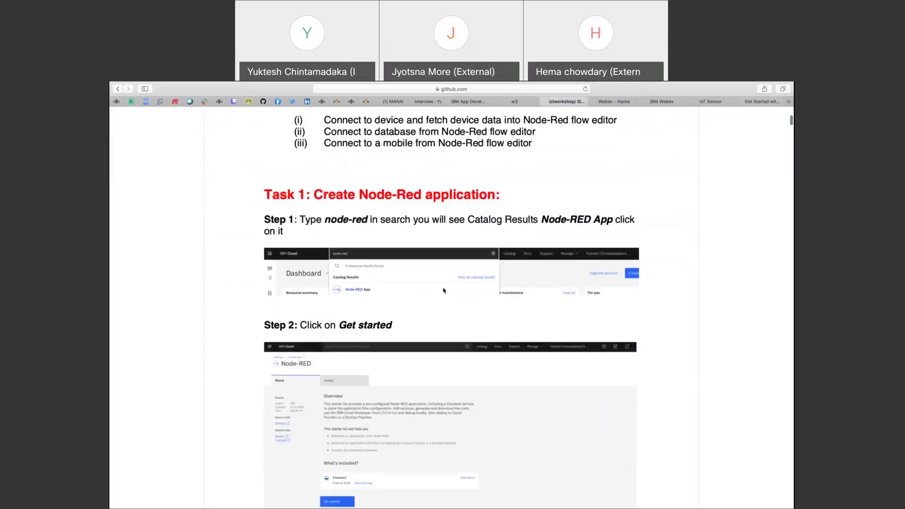
pyautogui.scroll(-2, 443, 290)
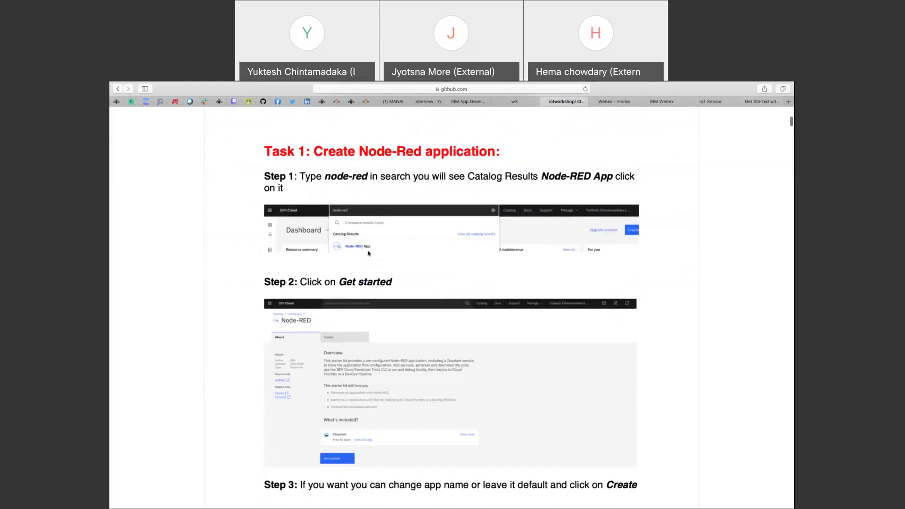
pyautogui.scroll(-1, 368, 254)
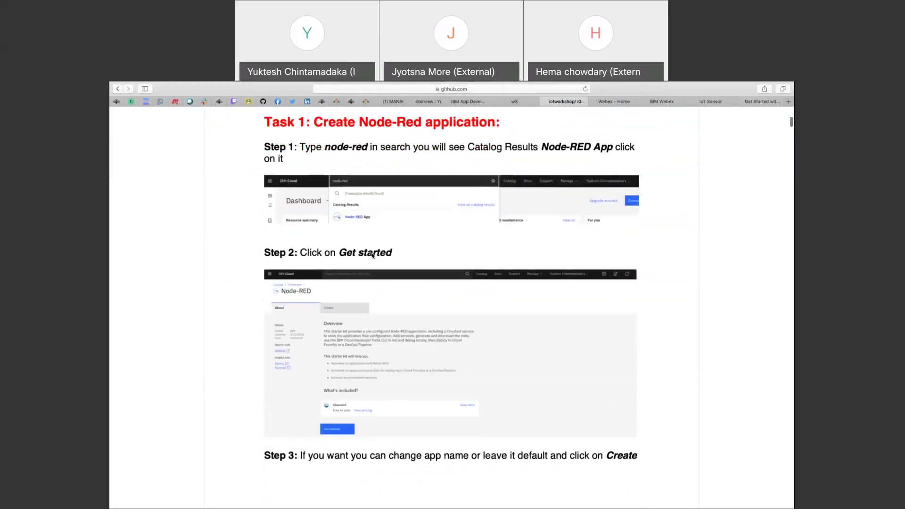
pyautogui.scroll(-1, 340, 278)
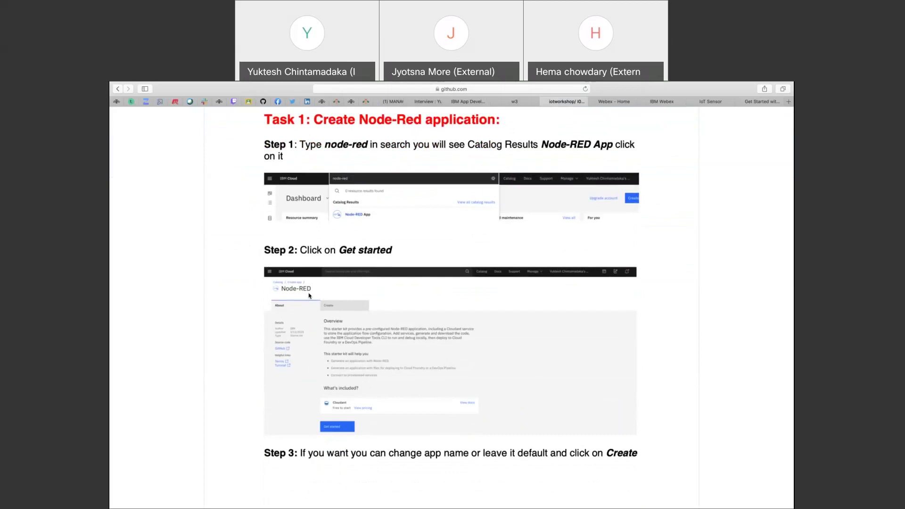
pyautogui.scroll(-10, 341, 297)
pyautogui.scroll(6, 341, 297)
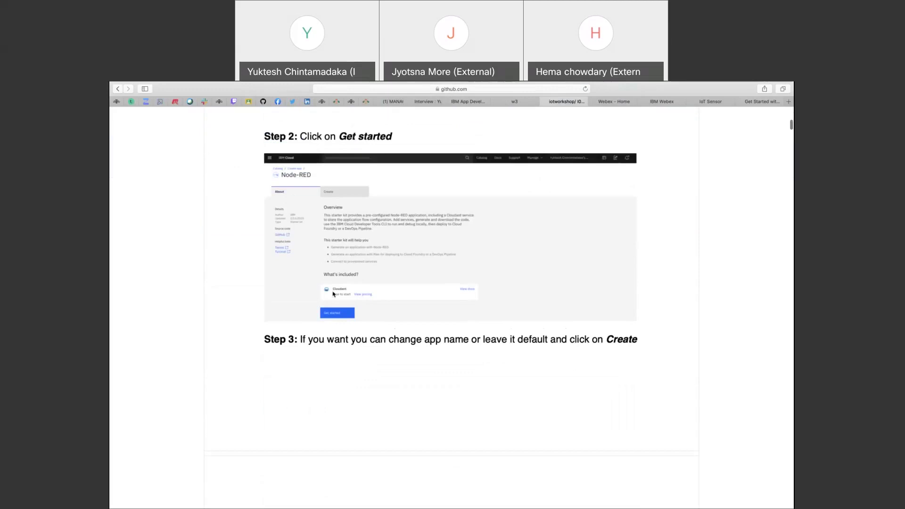
pyautogui.scroll(-8, 365, 335)
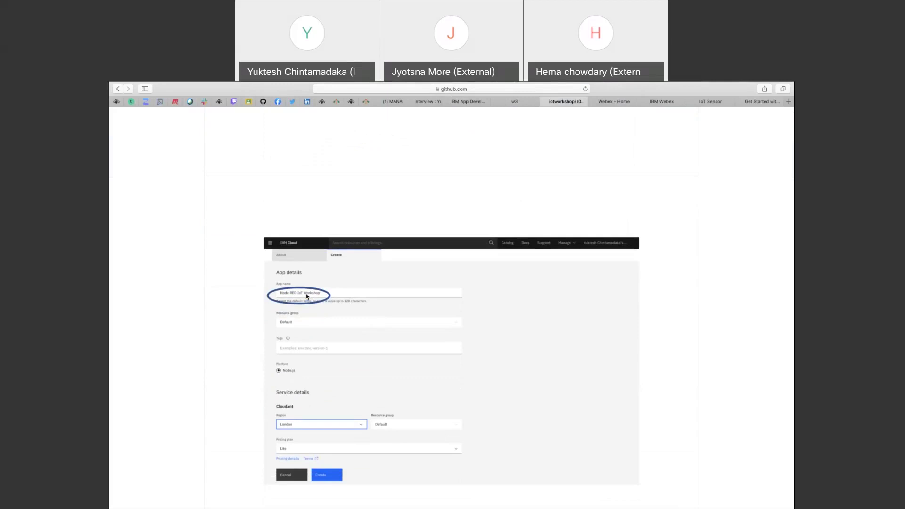
# Scroll down to the Node-RED deployment steps: Deploy your app, New, Ok.
pyautogui.scroll(-5, 306, 296)
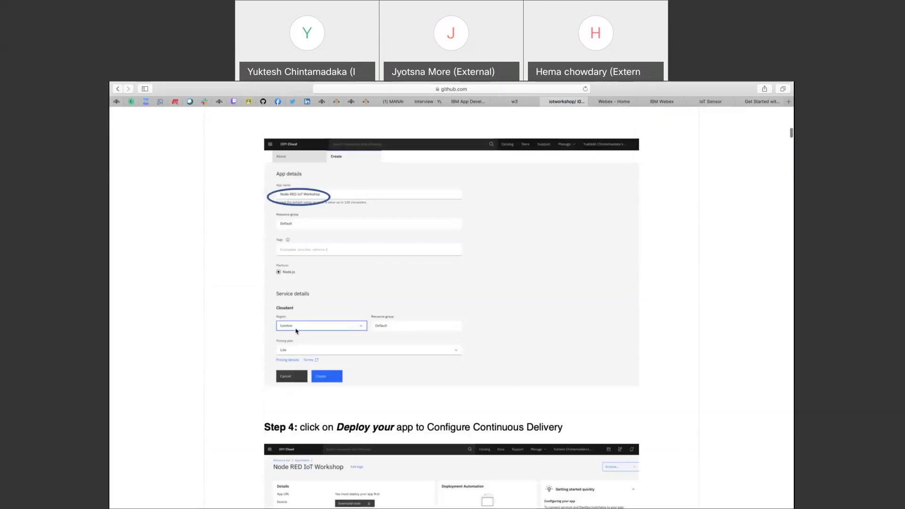
pyautogui.scroll(-2, 316, 332)
pyautogui.scroll(-6, 338, 338)
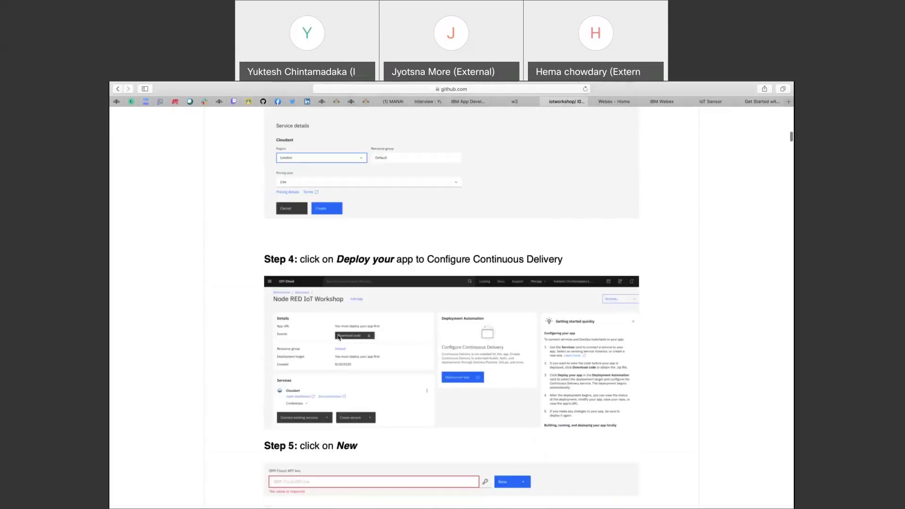
pyautogui.scroll(1, 270, 252)
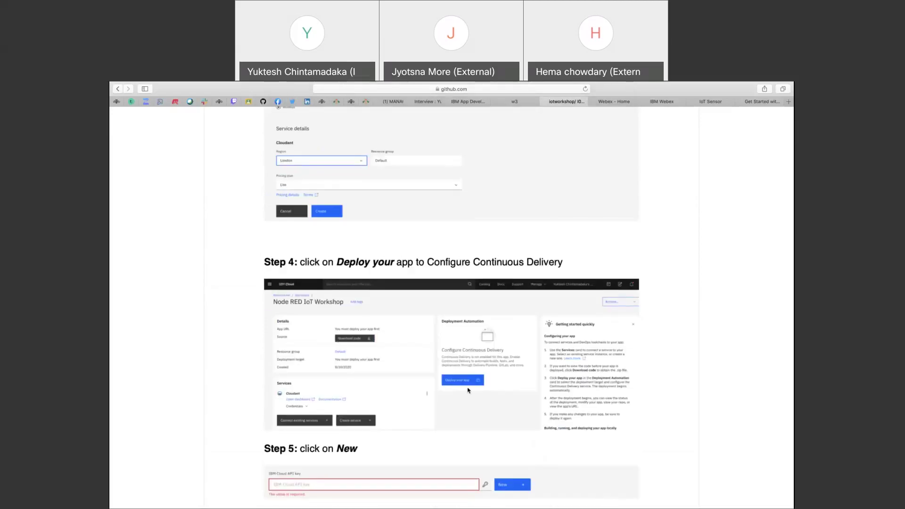
pyautogui.scroll(-5, 468, 390)
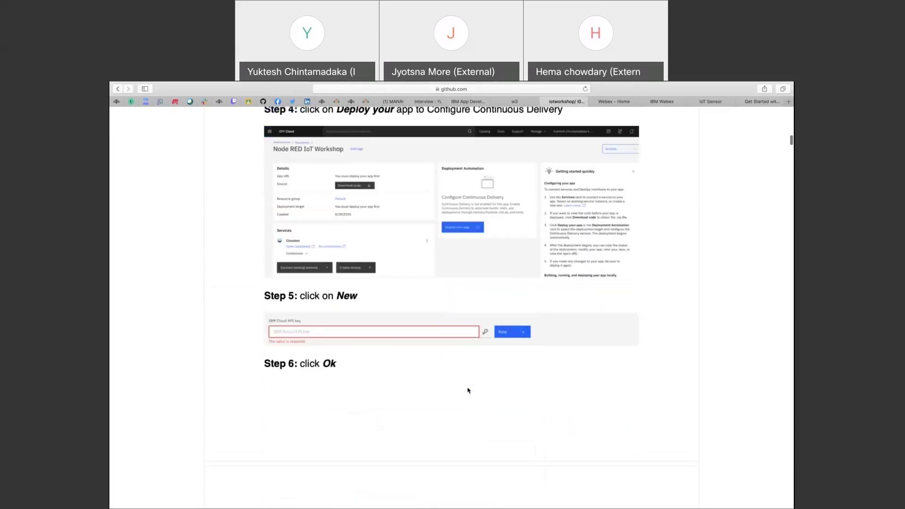
pyautogui.scroll(-3, 468, 390)
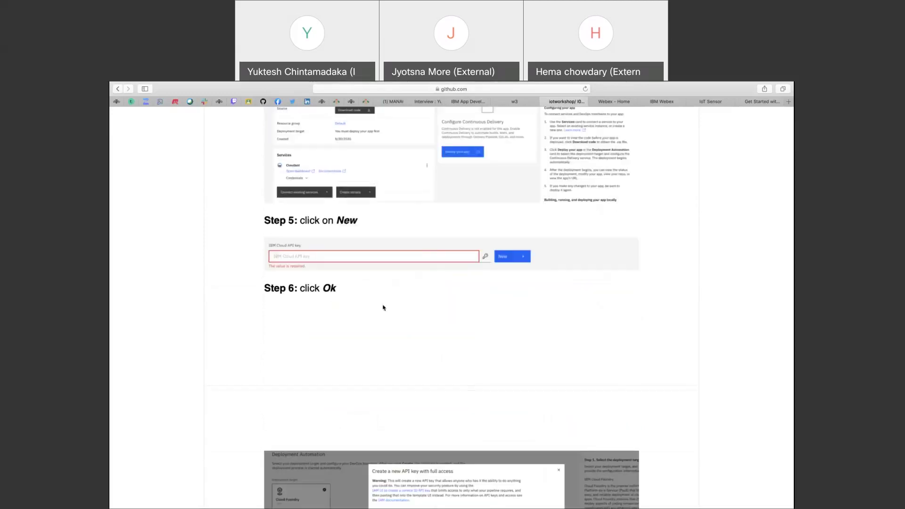
pyautogui.scroll(-7, 377, 308)
pyautogui.scroll(-14, 367, 310)
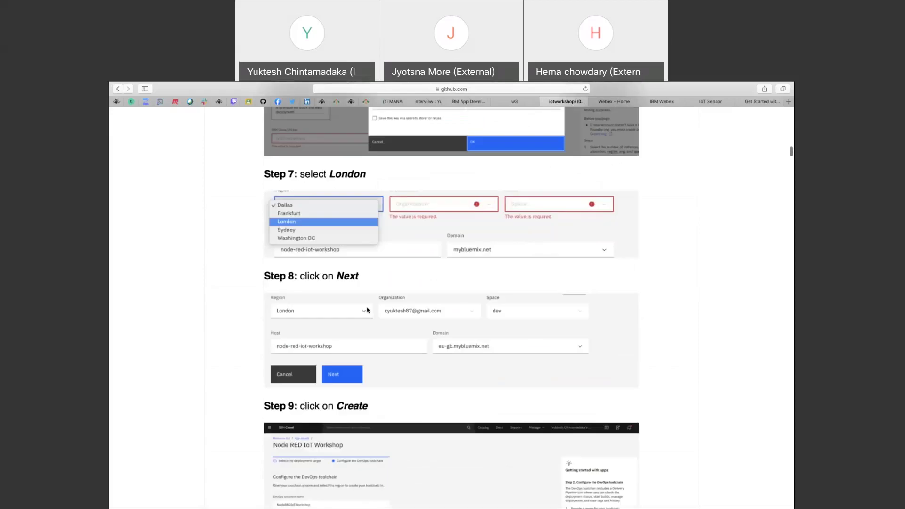
pyautogui.scroll(-3, 368, 310)
pyautogui.scroll(-10, 367, 309)
pyautogui.scroll(3, 367, 310)
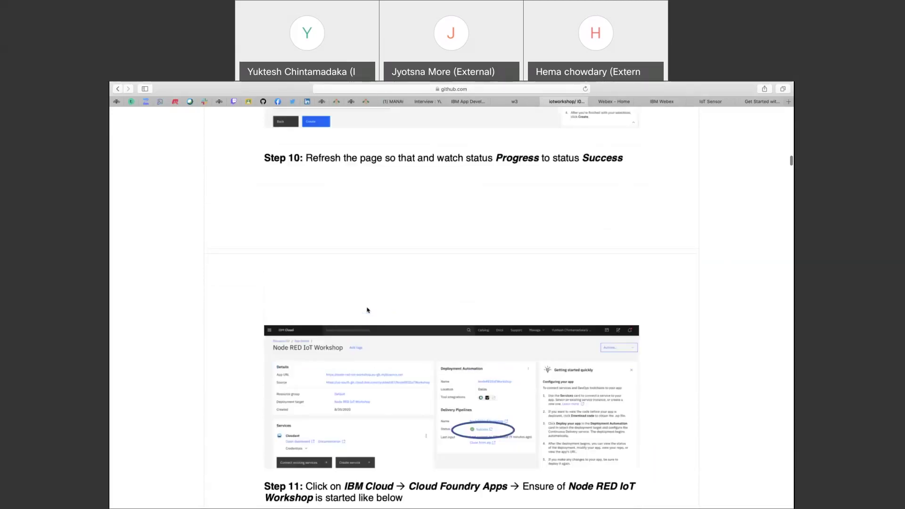
pyautogui.scroll(20, 367, 310)
pyautogui.scroll(10, 367, 309)
pyautogui.scroll(-7, 367, 309)
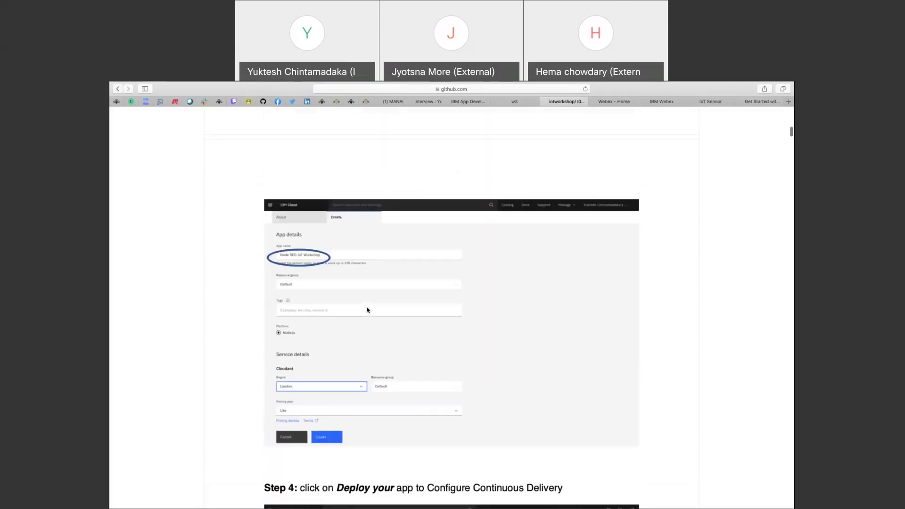
pyautogui.scroll(13, 367, 310)
pyautogui.scroll(-18, 367, 309)
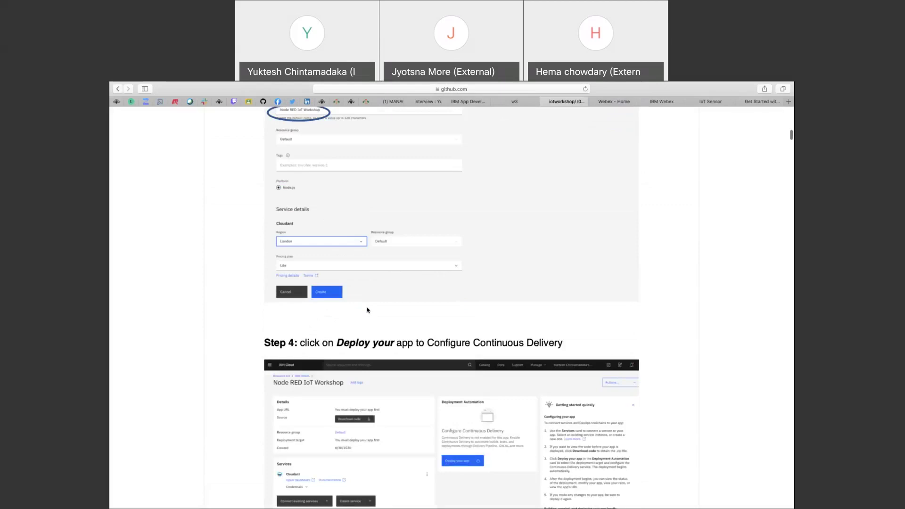
pyautogui.scroll(-6, 367, 309)
pyautogui.scroll(3, 367, 310)
pyautogui.scroll(1, 367, 310)
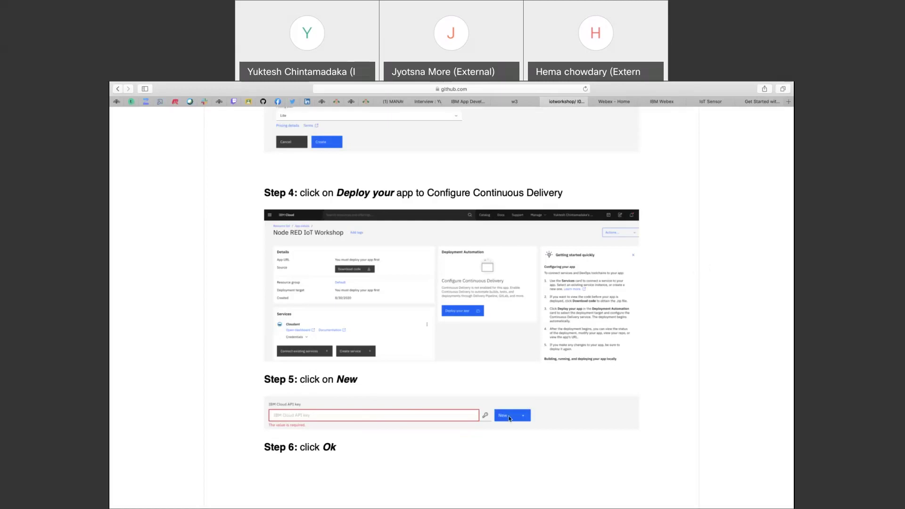
# Scroll through the rest of the GitHub workshop guide, then switch to the IBM Cloud resource list.
pyautogui.scroll(-3, 509, 419)
pyautogui.scroll(-20, 509, 418)
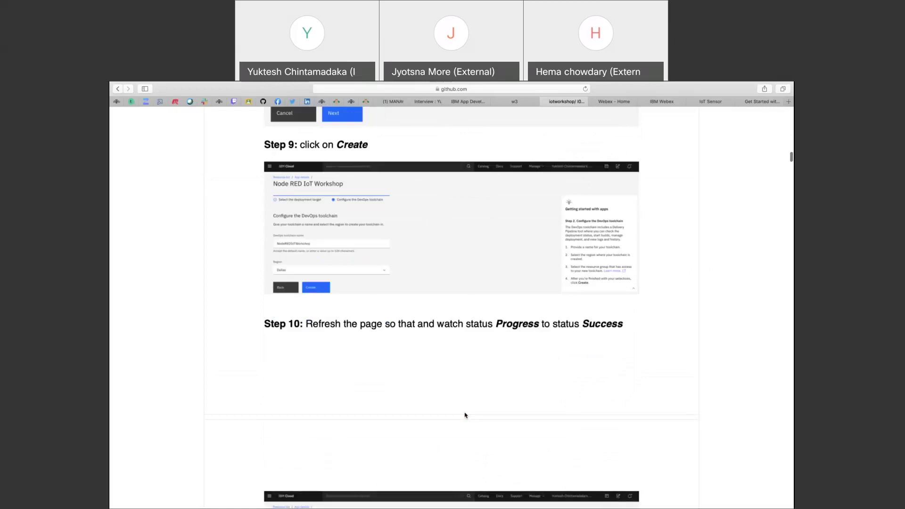
pyautogui.scroll(-15, 464, 415)
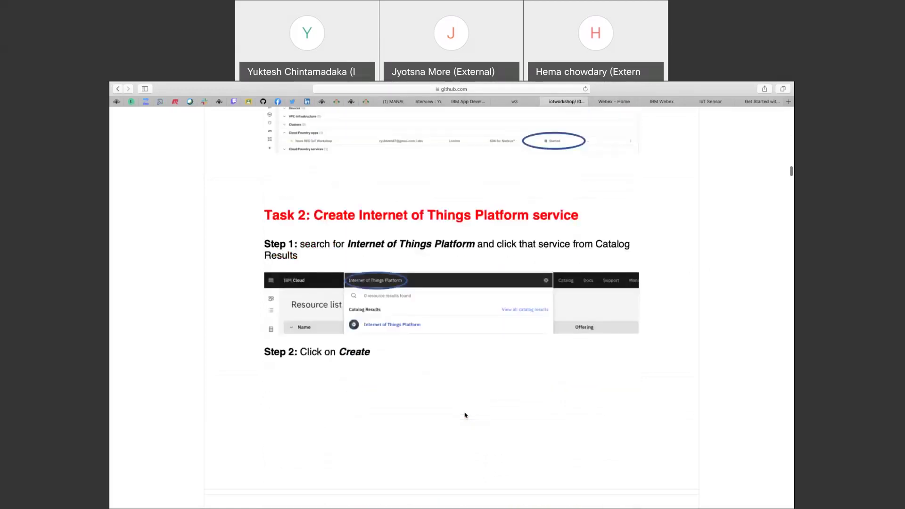
pyautogui.scroll(8, 465, 415)
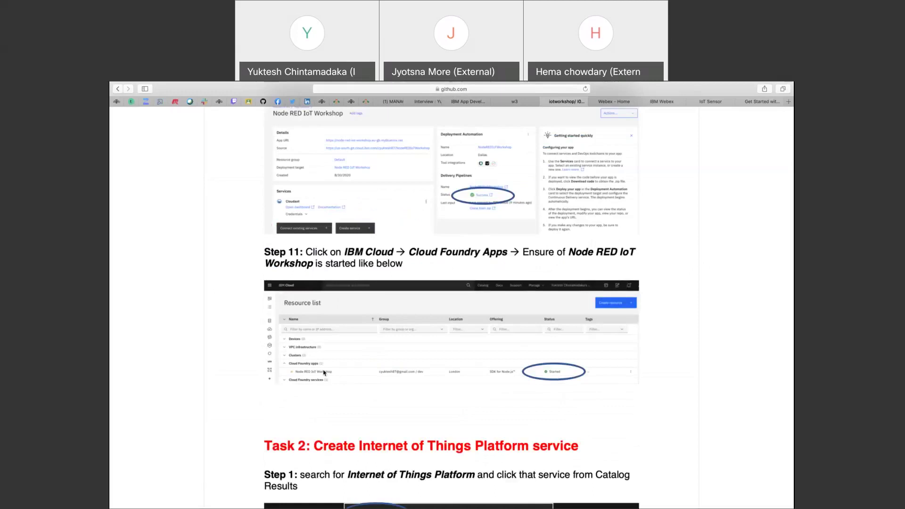
pyautogui.press('super+Tab')
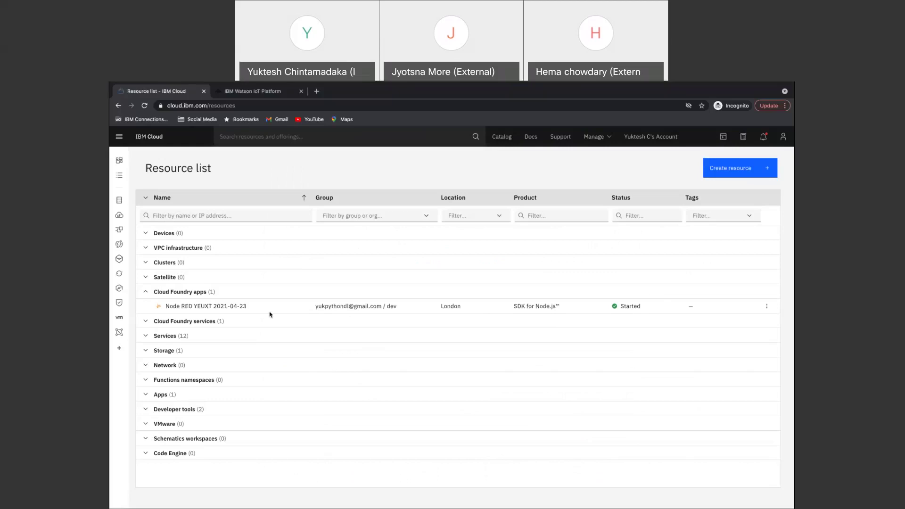
# Open the Node RED YEUXT 2021-04-23 app's details and visit its app URL.
pyautogui.click(214, 307)
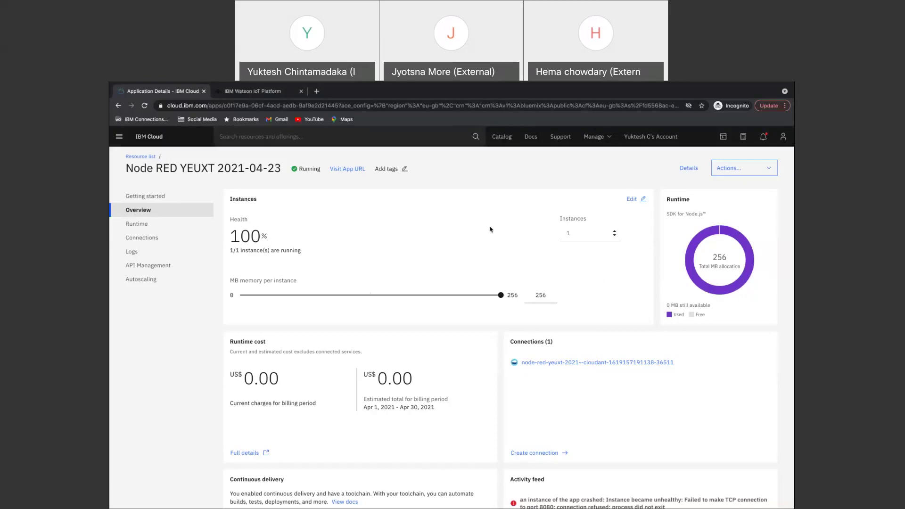
pyautogui.click(349, 170)
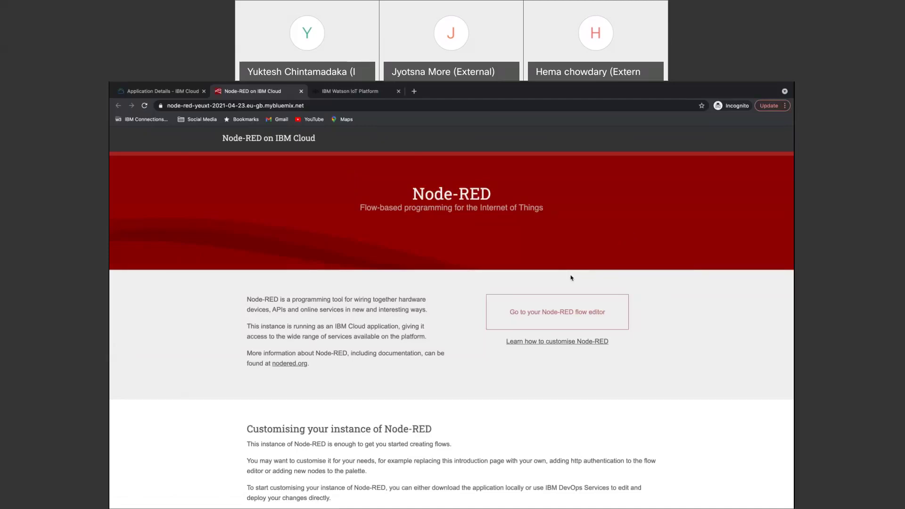
# Open the Node-RED flow editor and log in with the saved username and password.
pyautogui.click(576, 316)
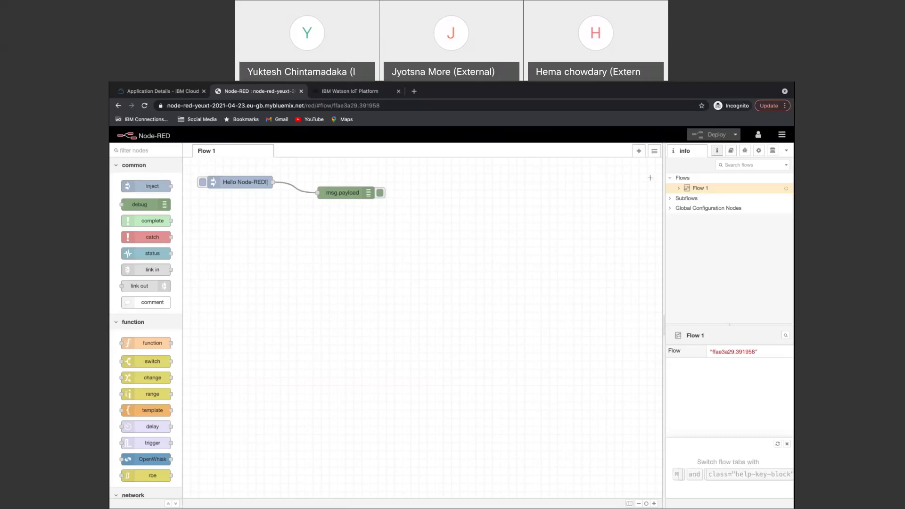
pyautogui.click(759, 136)
pyautogui.click(701, 147)
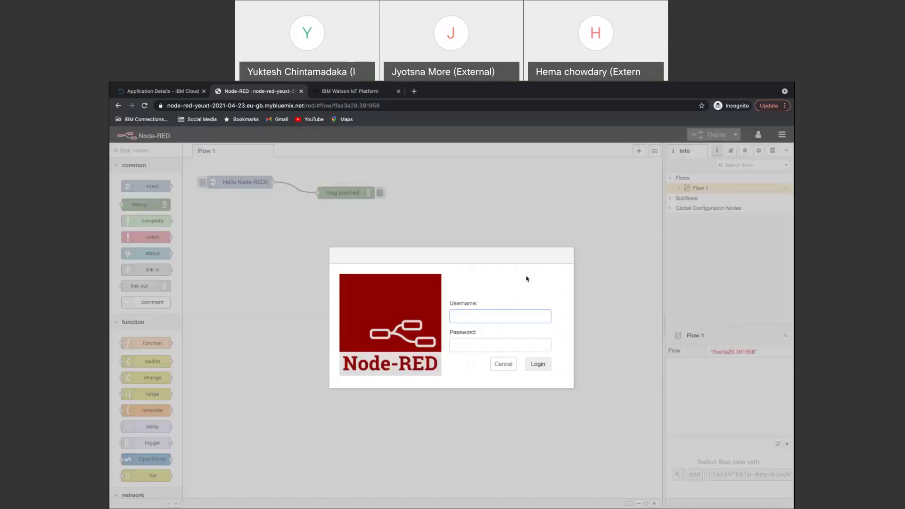
pyautogui.click(475, 316)
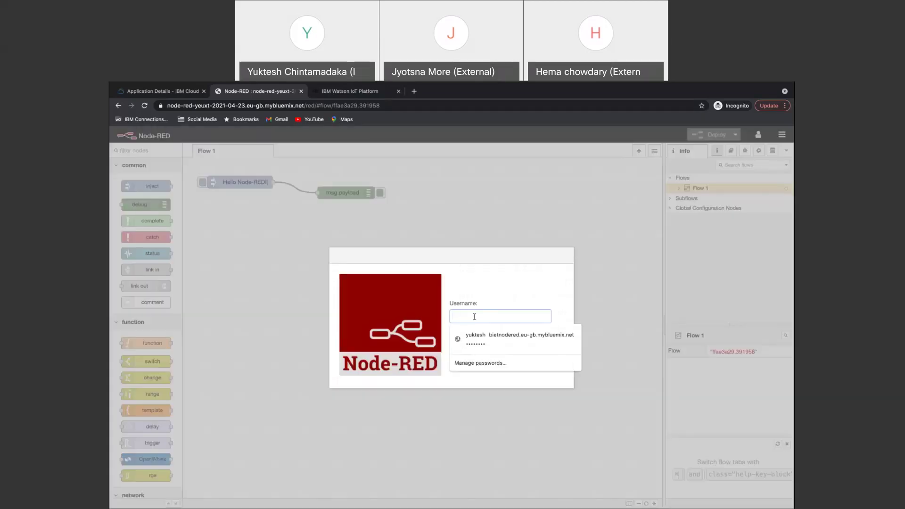
pyautogui.write('yuktesh')
pyautogui.press('Tab')
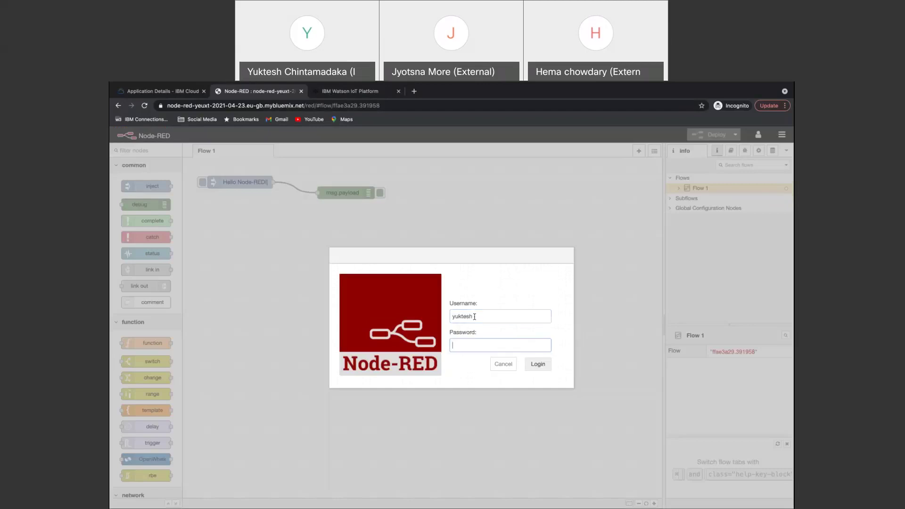
pyautogui.write('••••••••')
pyautogui.press('Return')
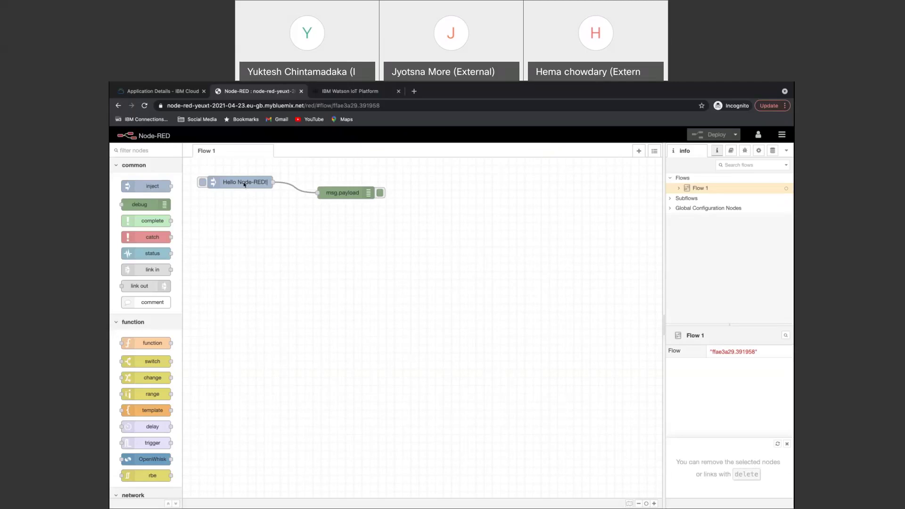
# Reposition the Hello Node-RED! inject and msg.payload debug nodes, then deploy the flow.
pyautogui.moveTo(251, 185); pyautogui.dragTo(243, 185)
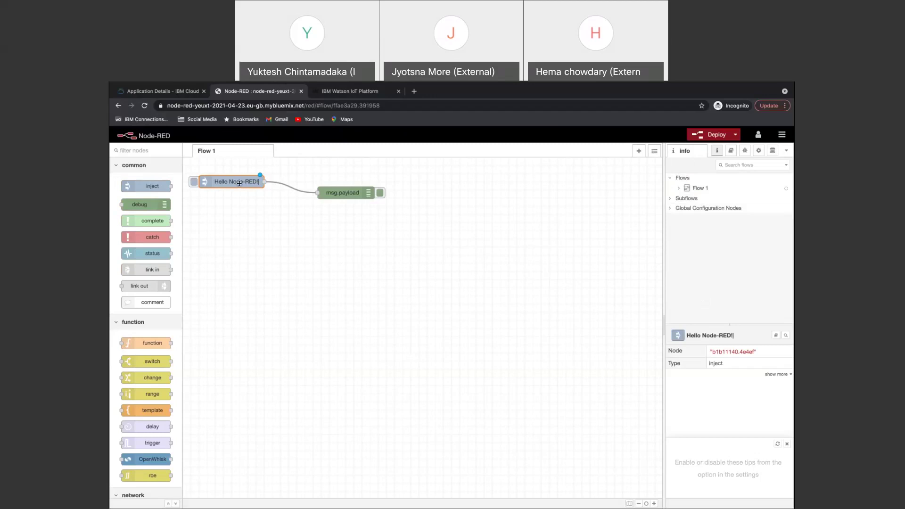
pyautogui.moveTo(239, 184); pyautogui.dragTo(242, 201)
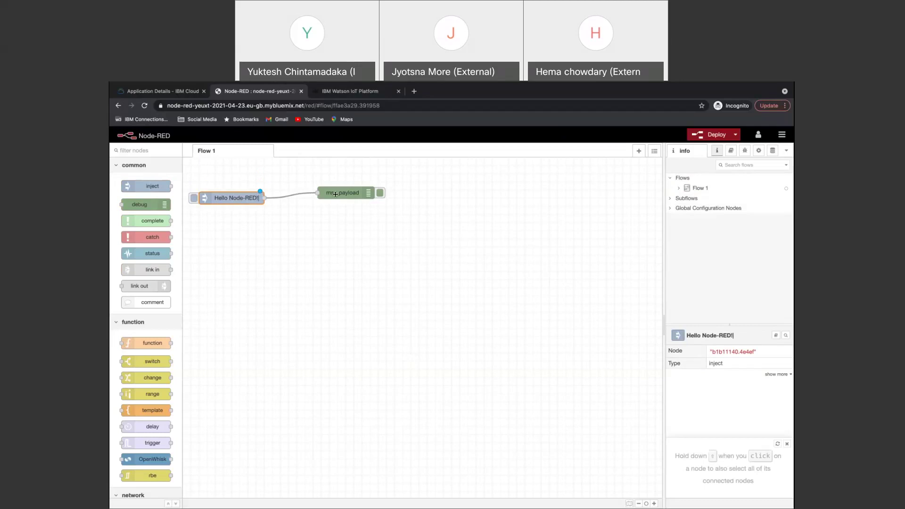
pyautogui.moveTo(335, 194); pyautogui.dragTo(355, 215)
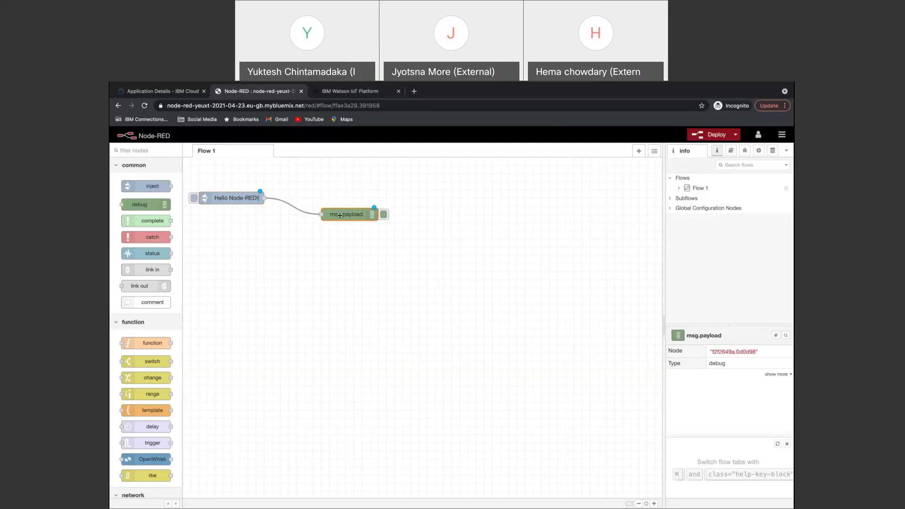
pyautogui.click(377, 258)
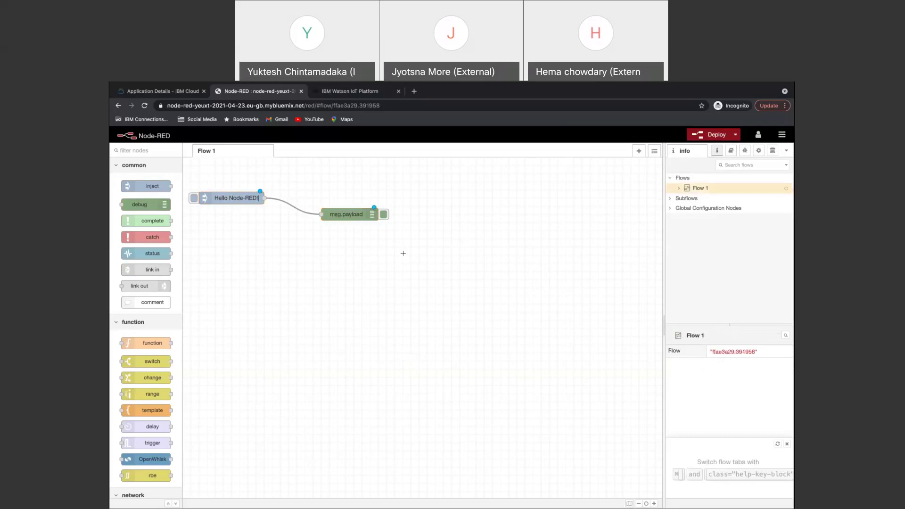
pyautogui.moveTo(403, 253); pyautogui.dragTo(210, 172)
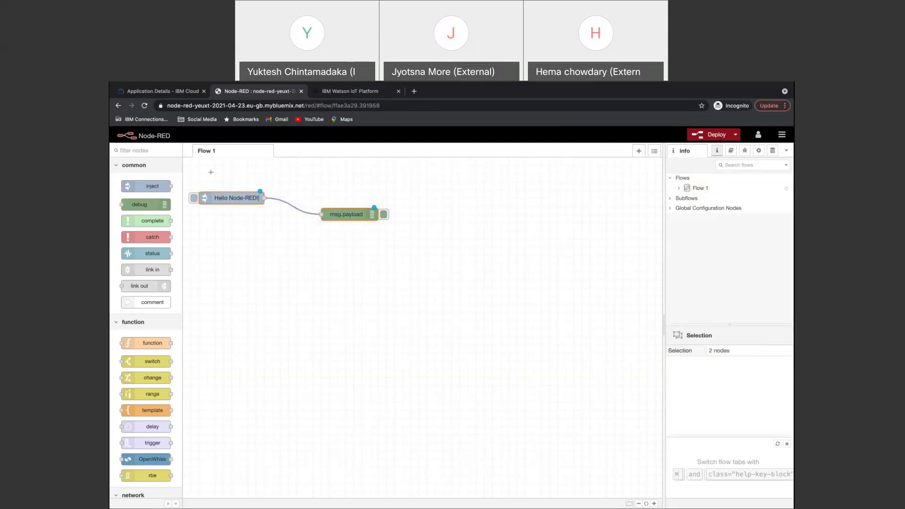
pyautogui.click(331, 259)
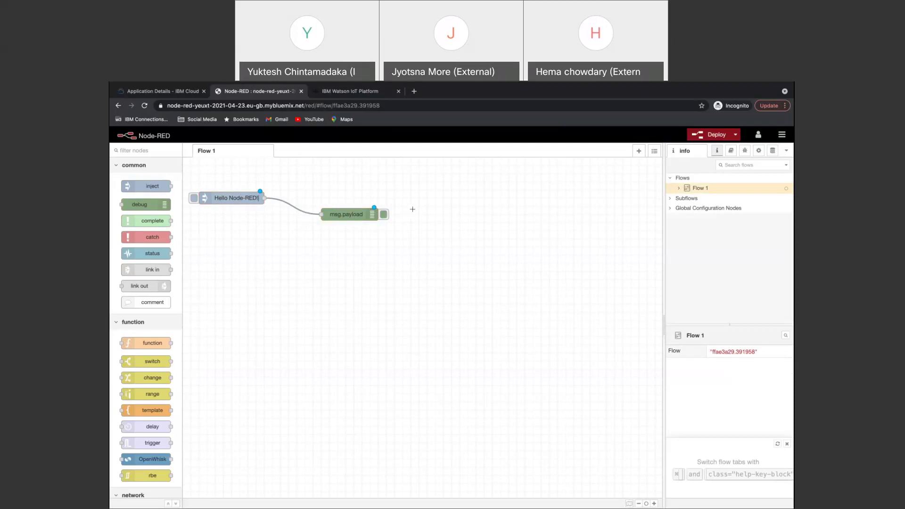
pyautogui.click(716, 136)
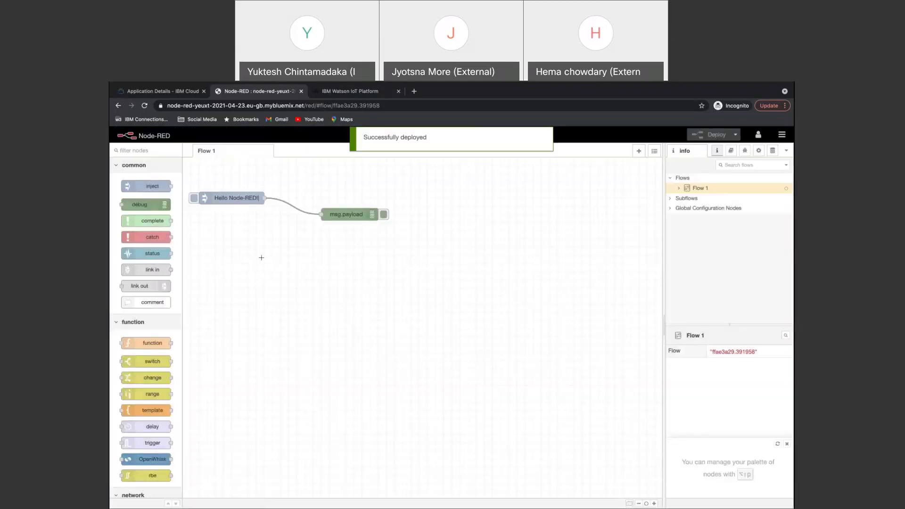
# Change the inject node's payload from 'Hello Node-RED!' to 'Hello Students!'.
pyautogui.doubleClick(236, 202)
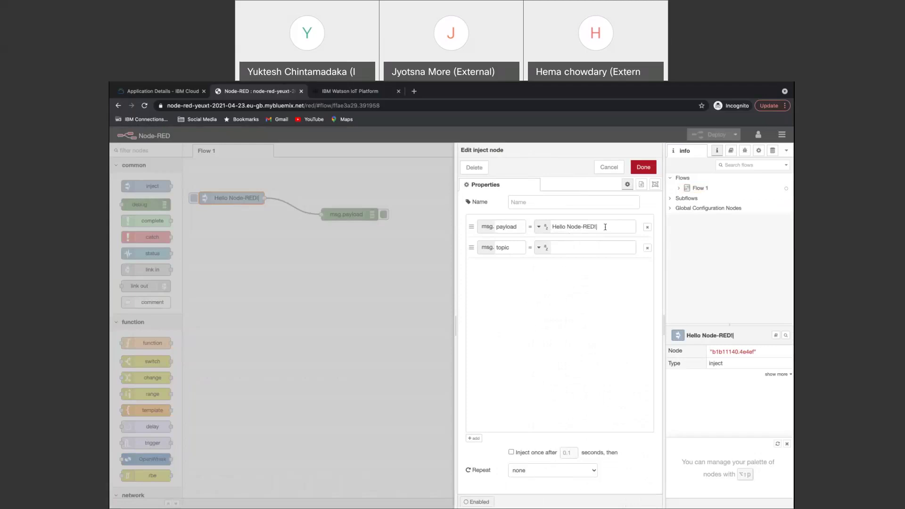
pyautogui.moveTo(602, 226); pyautogui.dragTo(568, 227)
pyautogui.write('Students!')
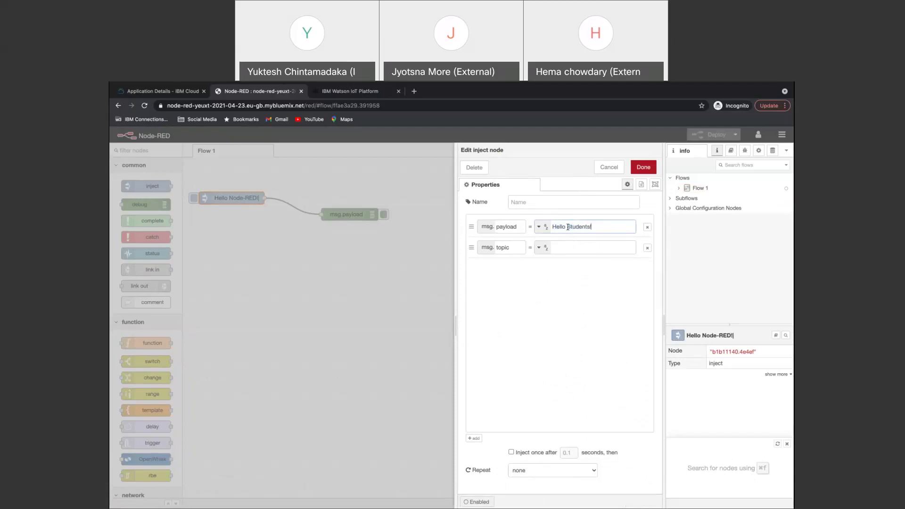
pyautogui.click(643, 168)
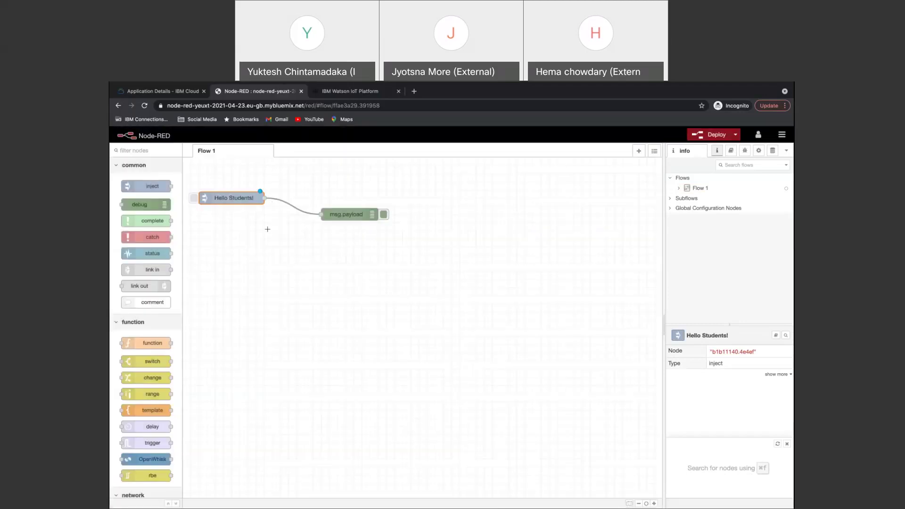
# Move the msg.payload node right, show the Debug sidebar, and deploy the updated flow.
pyautogui.moveTo(357, 215); pyautogui.dragTo(495, 226)
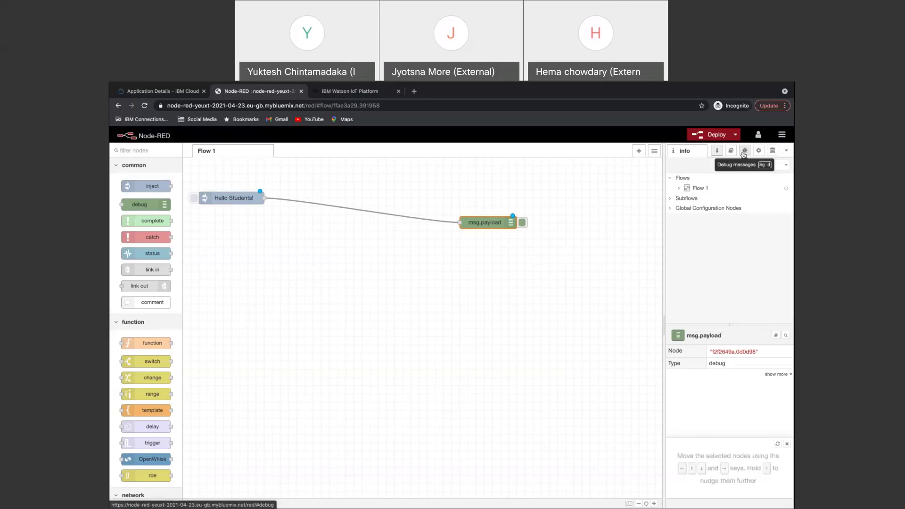
pyautogui.click(746, 152)
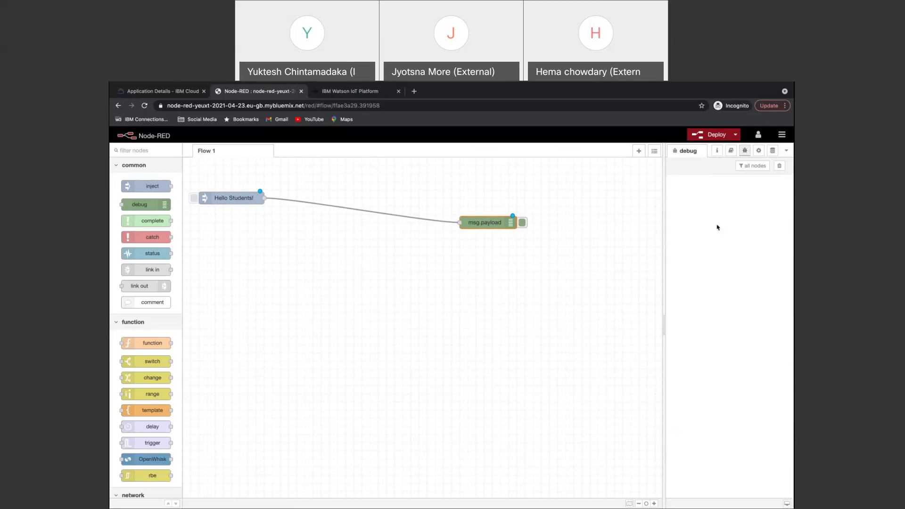
pyautogui.click(716, 134)
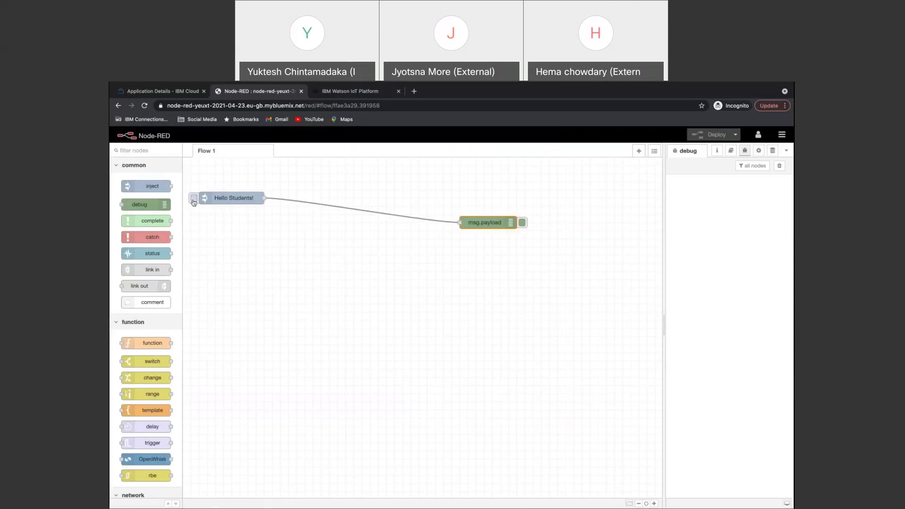
# Trigger the inject node five times to log five 'Hello Students!' debug messages.
pyautogui.click(193, 200)
pyautogui.click(193, 200)
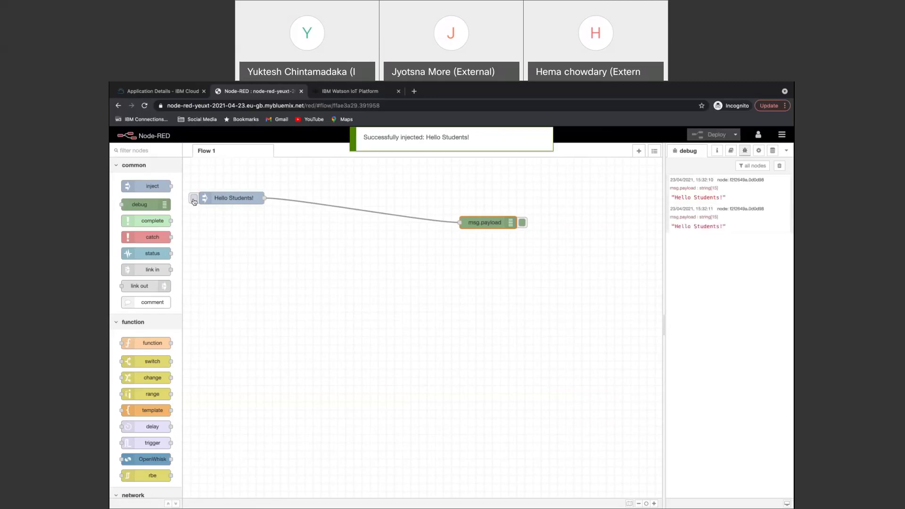
pyautogui.click(194, 200)
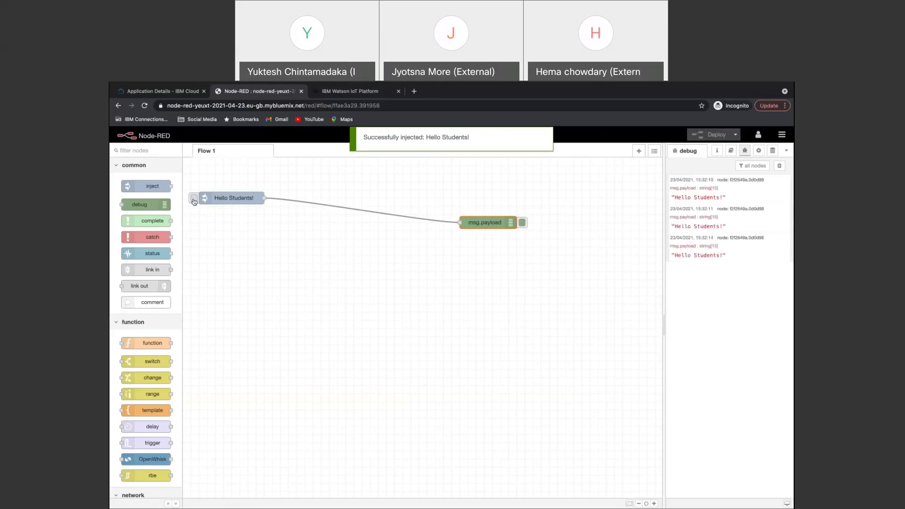
pyautogui.click(193, 200)
pyautogui.click(194, 200)
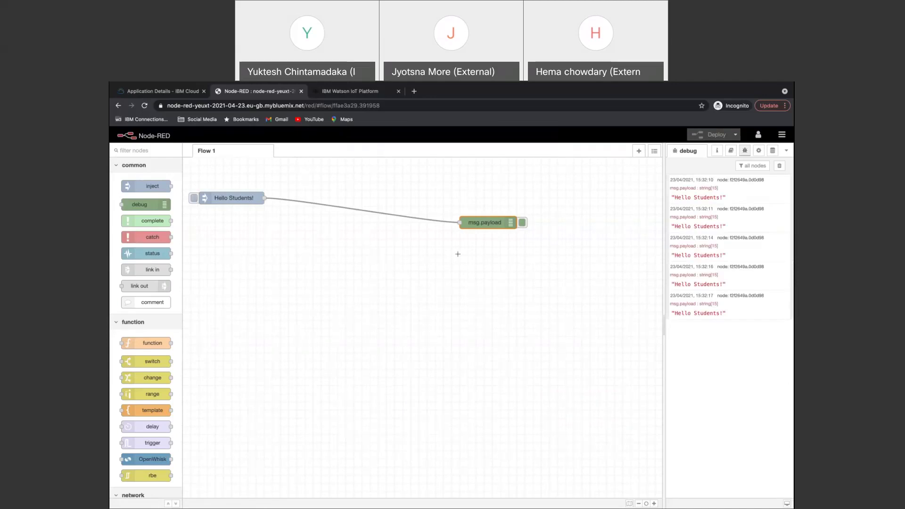
# Level msg.payload with the inject node, then add a debug node and function node below.
pyautogui.moveTo(491, 226); pyautogui.dragTo(480, 205)
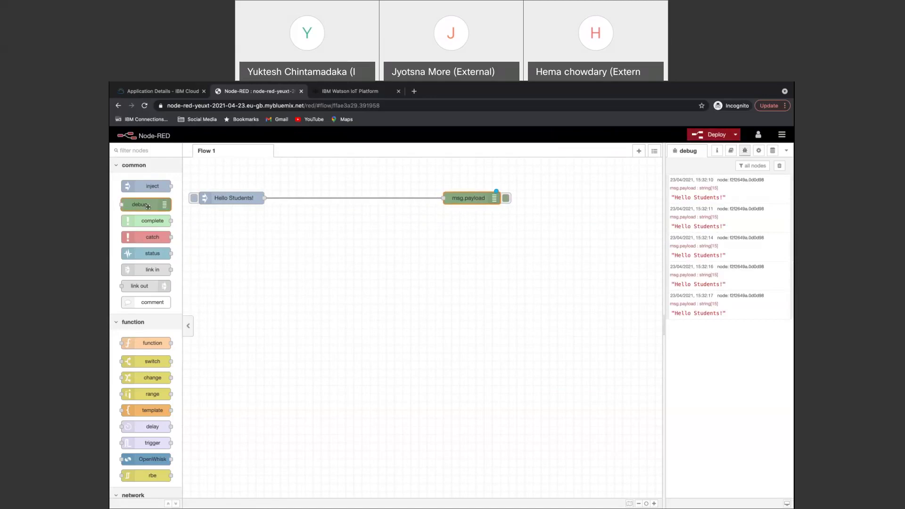
pyautogui.moveTo(144, 205); pyautogui.dragTo(446, 280)
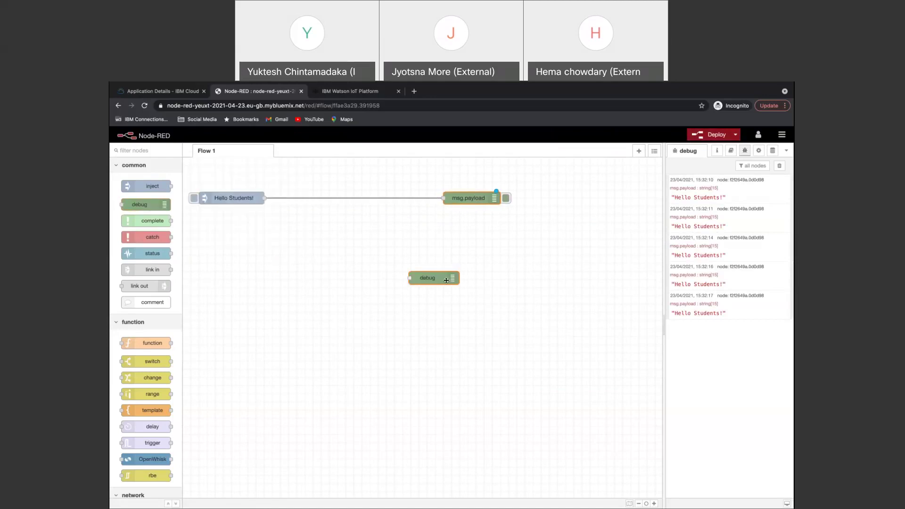
pyautogui.click(275, 341)
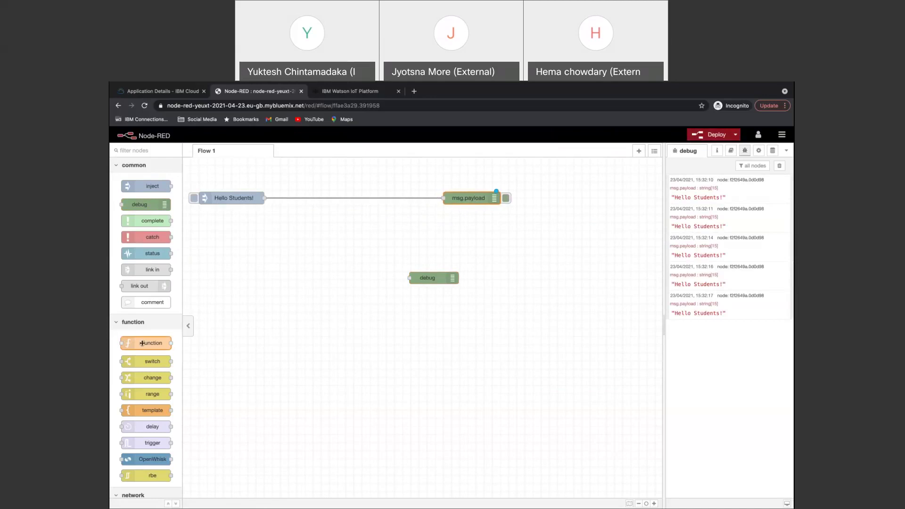
pyautogui.moveTo(152, 343); pyautogui.dragTo(284, 291)
pyautogui.moveTo(232, 300); pyautogui.dragTo(333, 282)
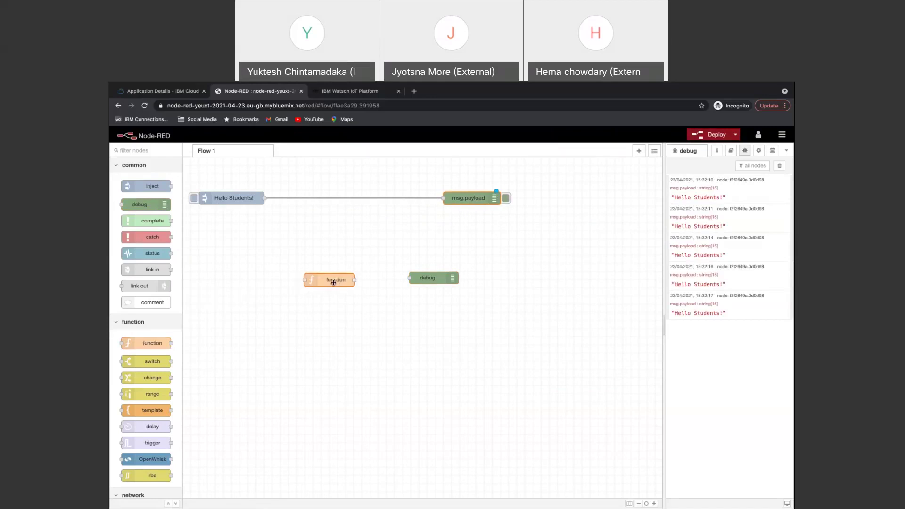
pyautogui.click(431, 278)
pyautogui.click(513, 312)
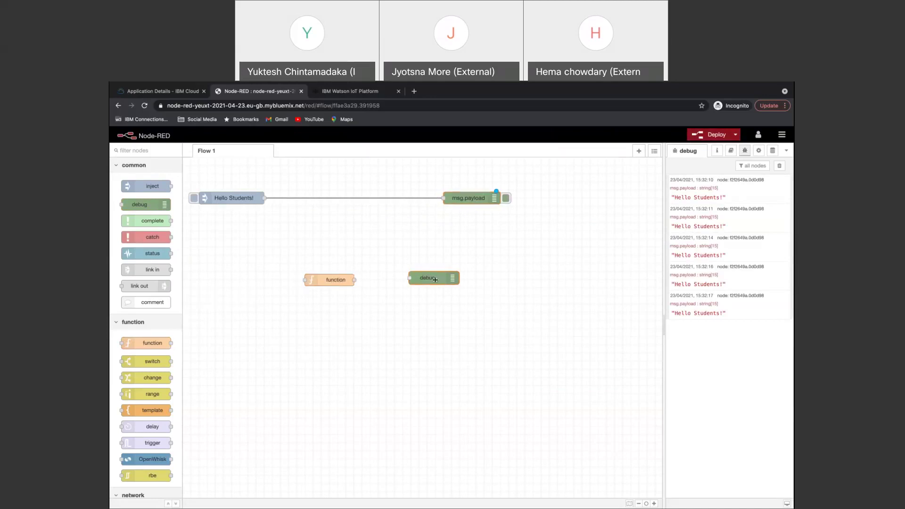
# Select the new function and debug nodes in turn, dismissing the browser context menu.
pyautogui.click(338, 284)
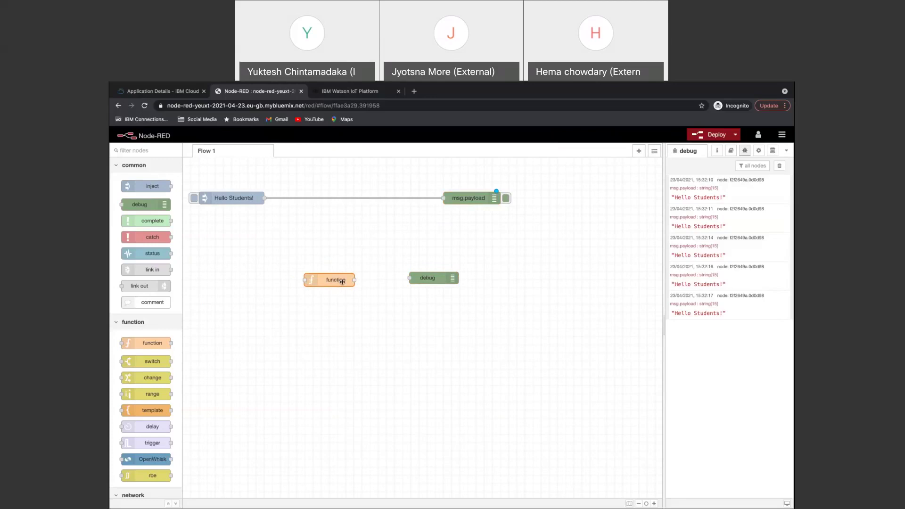
pyautogui.rightClick(342, 282)
pyautogui.click(325, 317)
pyautogui.click(359, 295)
pyautogui.click(449, 276)
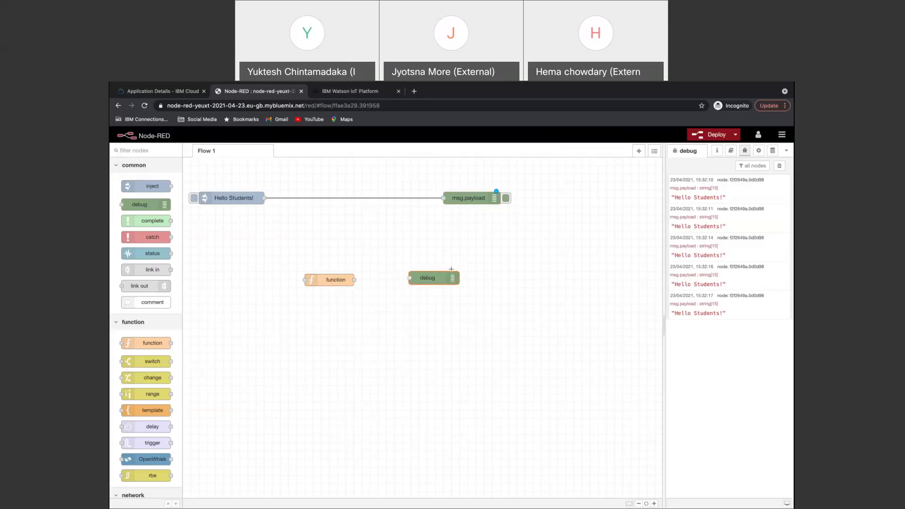
pyautogui.click(563, 197)
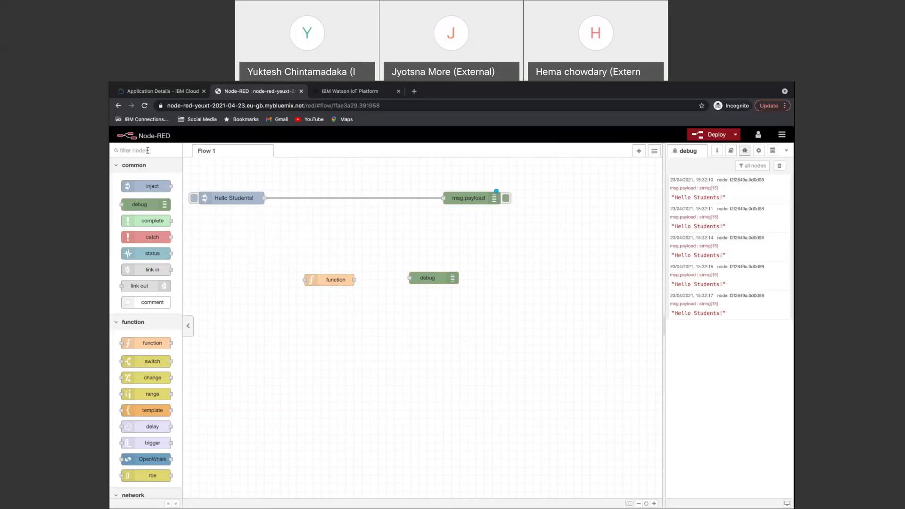
# Search Google for 'quick start. iot sensor' in a new tab.
pyautogui.click(414, 92)
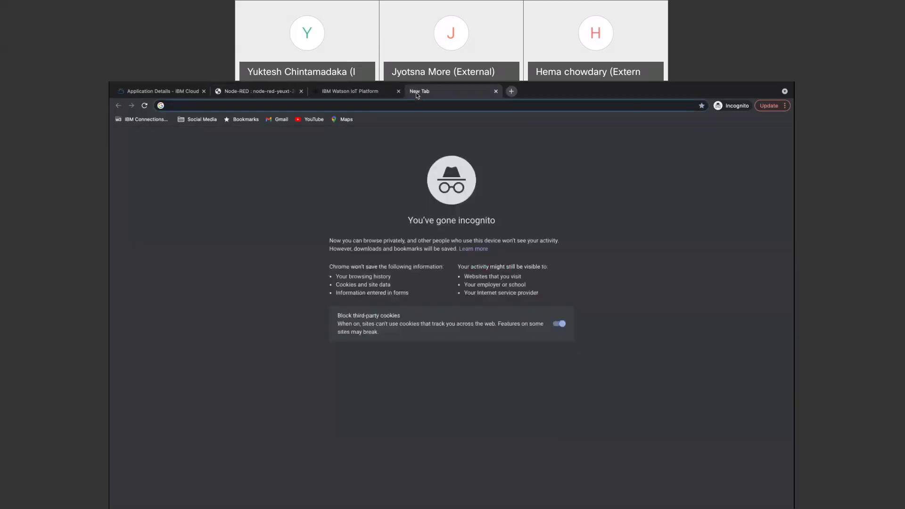
pyautogui.write('quick star')
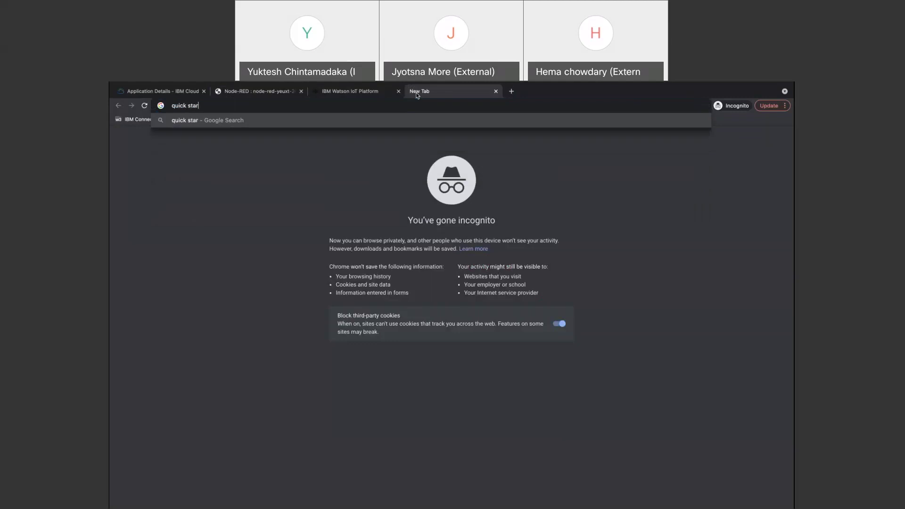
pyautogui.write('t. iot sensor')
pyautogui.press('Return')
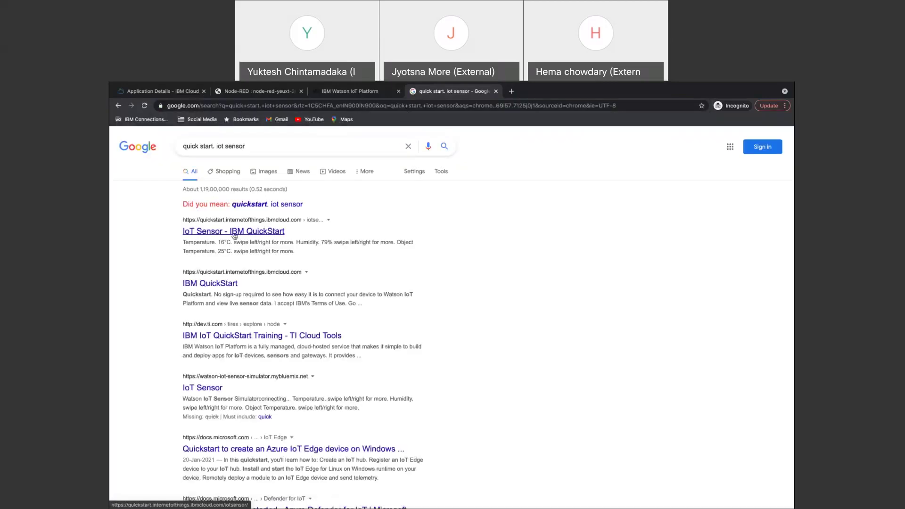
# Open the IoT Sensor - IBM QuickStart simulator, copy its device ID, and return to Node-RED.
pyautogui.click(234, 232)
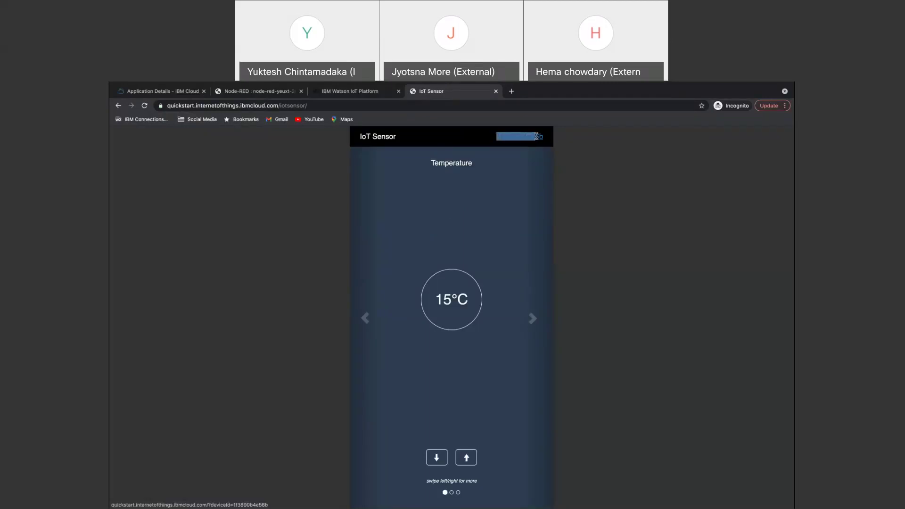
pyautogui.doubleClick(543, 137)
pyautogui.click(543, 138)
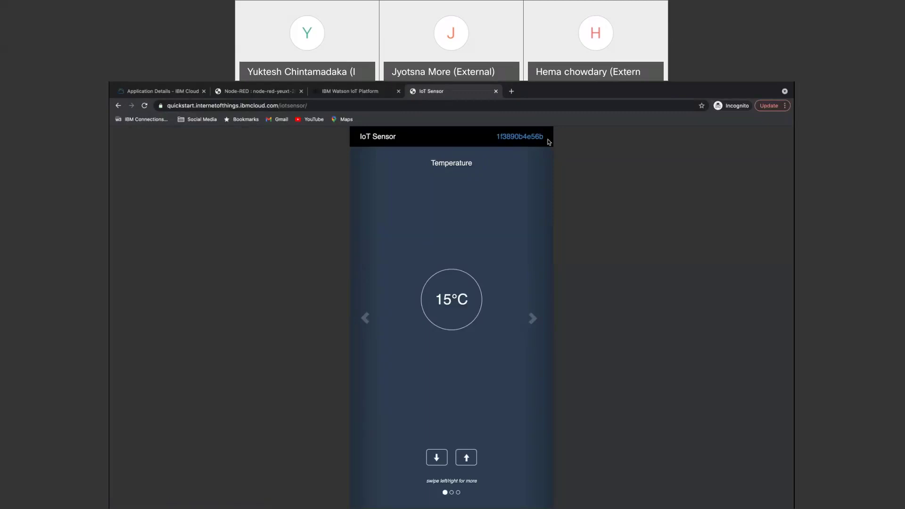
pyautogui.doubleClick(541, 136)
pyautogui.hotkey('ctrl', 'c')
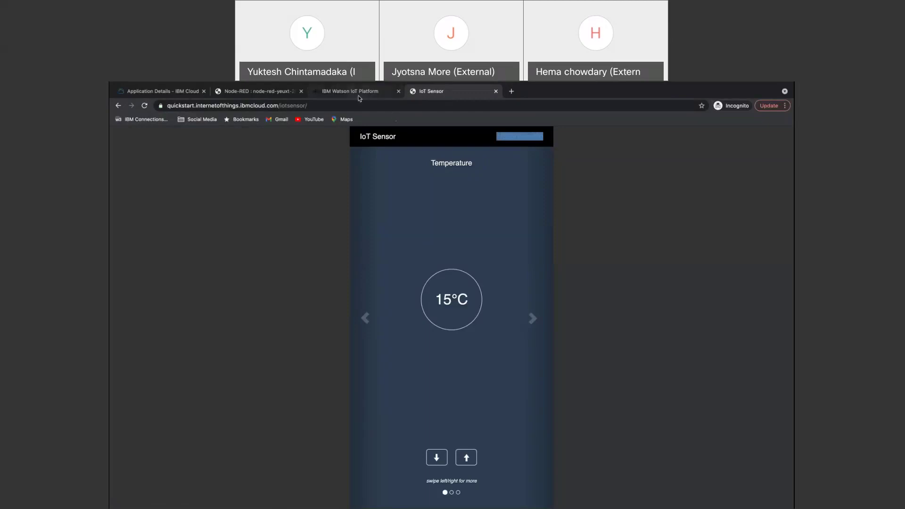
pyautogui.click(262, 92)
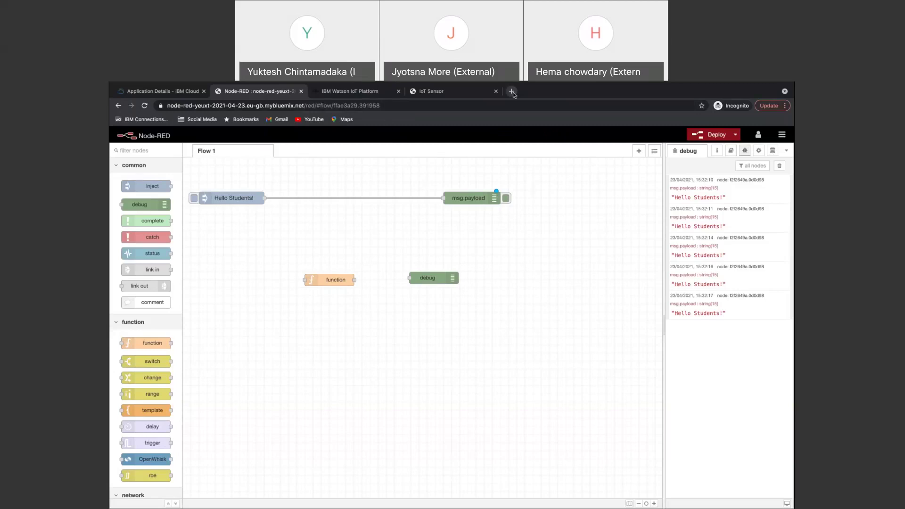
pyautogui.click(433, 92)
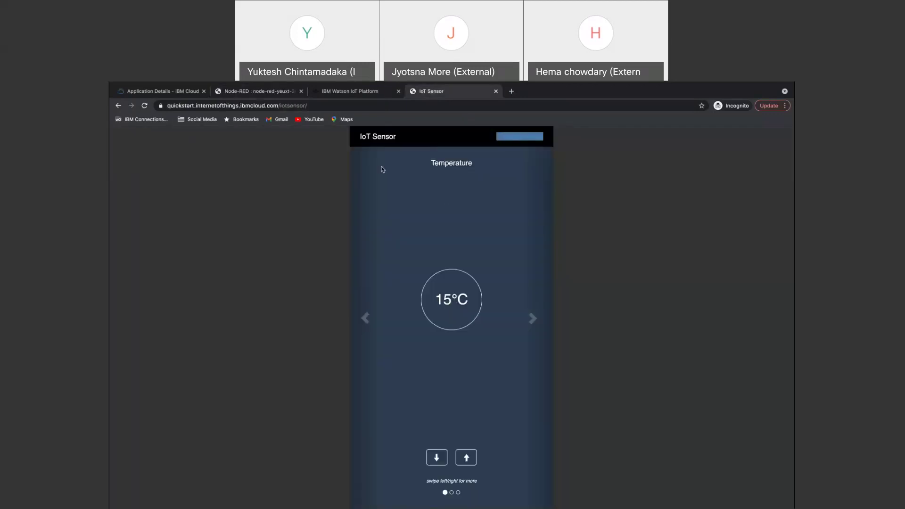
pyautogui.click(258, 91)
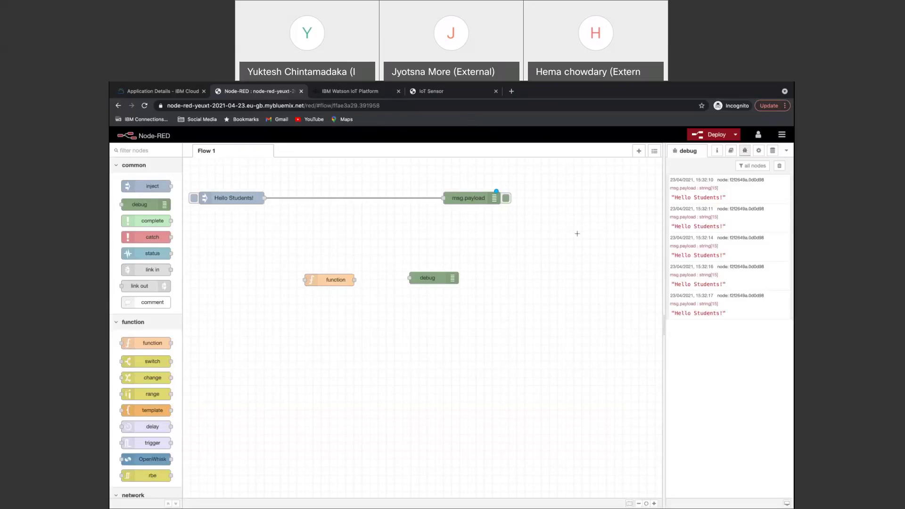
pyautogui.click(140, 149)
pyautogui.write('iot')
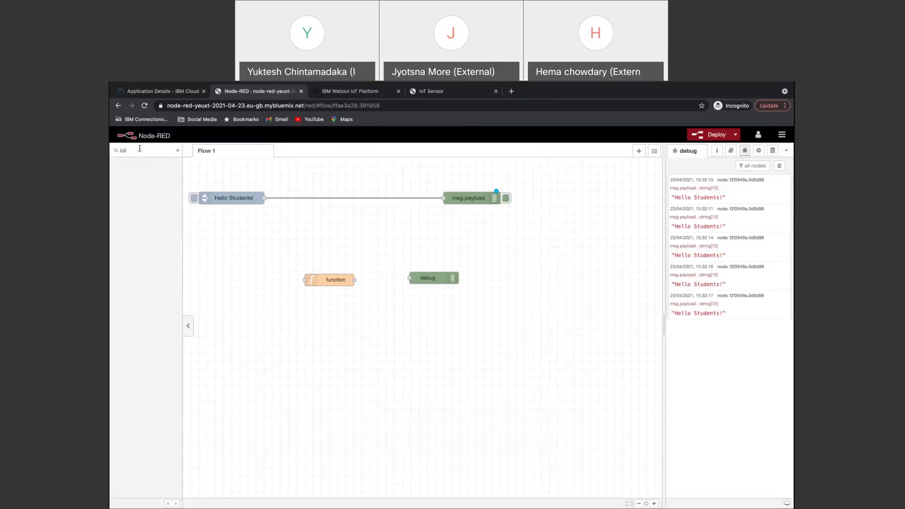
pyautogui.press('BackSpace')
pyautogui.press('BackSpace')
pyautogui.press('BackSpace')
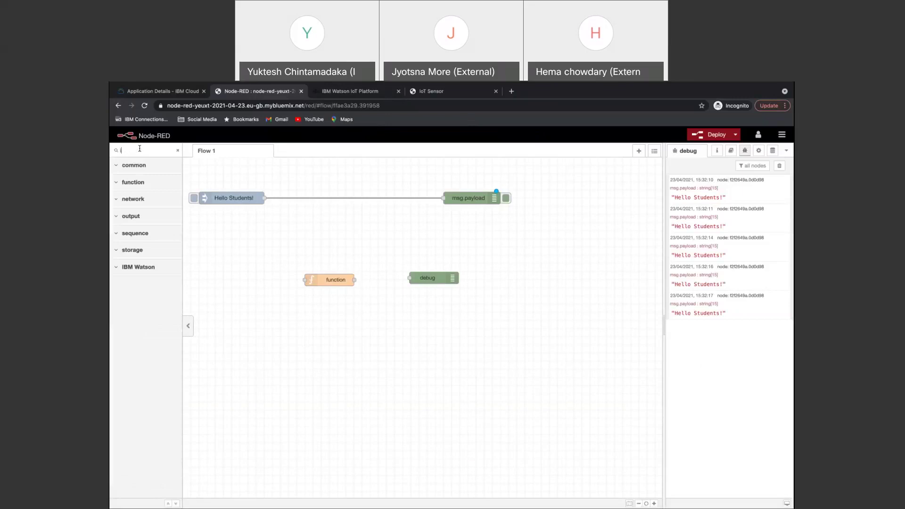
pyautogui.write('iot')
pyautogui.press('BackSpace')
pyautogui.press('BackSpace')
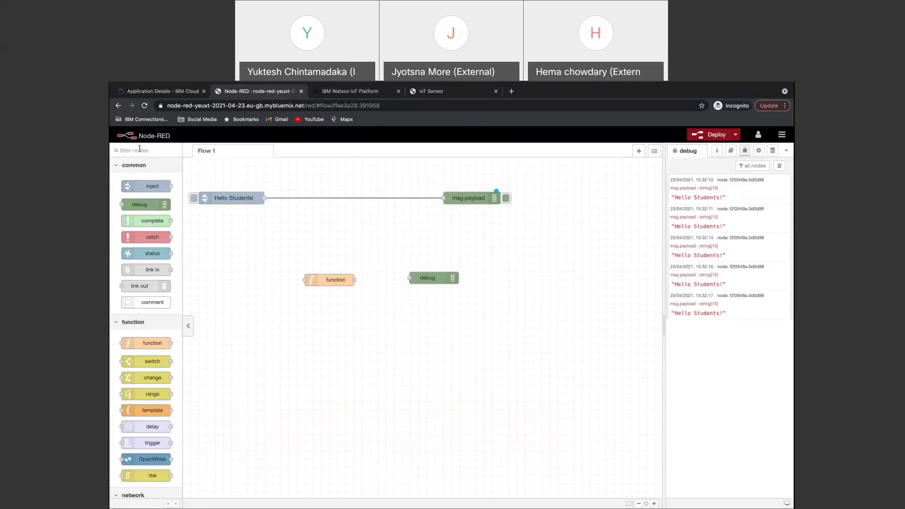
# Open the palette manager and filter the installed nodes for ibmiot.
pyautogui.click(783, 135)
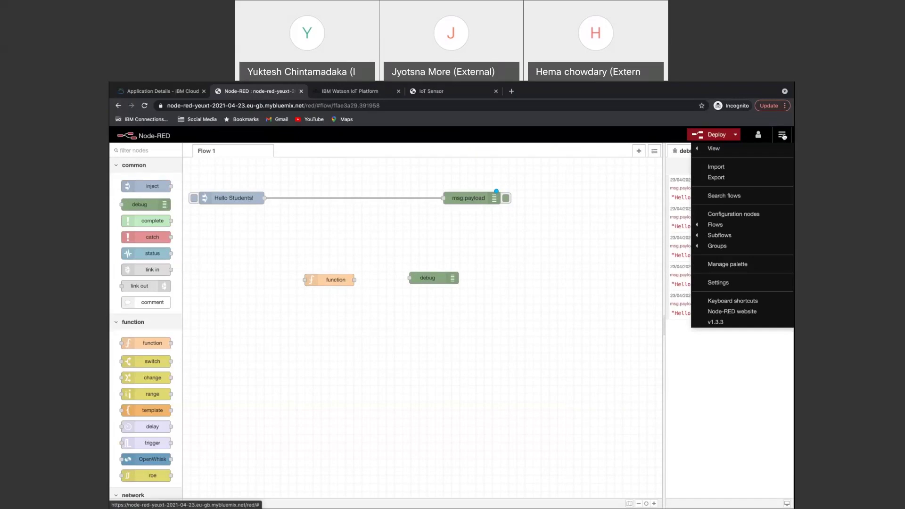
pyautogui.click(726, 265)
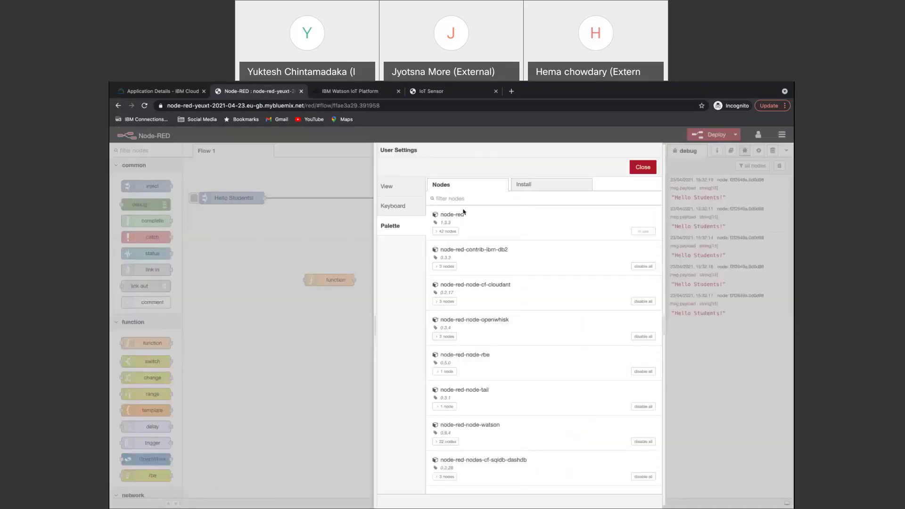
pyautogui.write('iot')
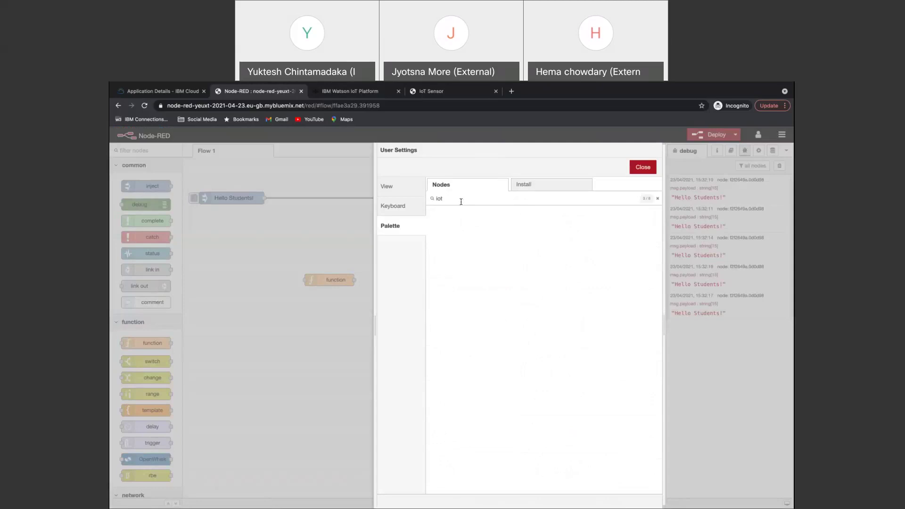
pyautogui.press('BackSpace')
pyautogui.press('BackSpace')
pyautogui.press('BackSpace')
pyautogui.write('ibmiot')
pyautogui.press('BackSpace')
pyautogui.press('BackSpace')
pyautogui.press('BackSpace')
pyautogui.press('BackSpace')
pyautogui.press('BackSpace')
pyautogui.press('BackSpace')
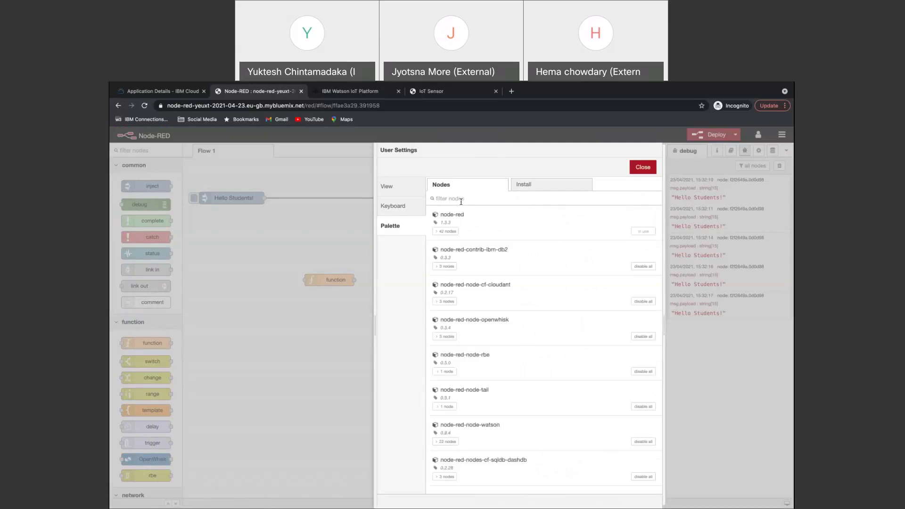
# Search the Install tab for ibmiot and install node-red-contrib-scx-ibmiotapp.
pyautogui.click(542, 188)
pyautogui.write('ibmiot')
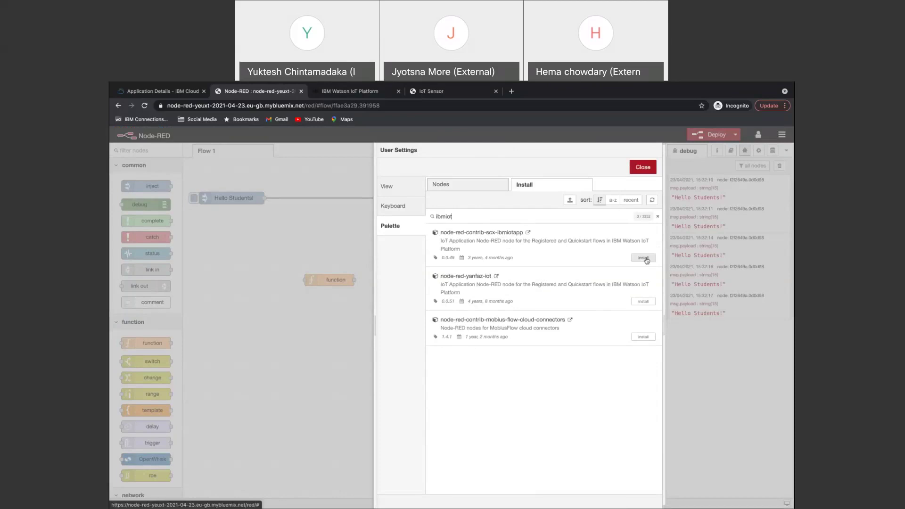
pyautogui.click(644, 259)
pyautogui.click(529, 185)
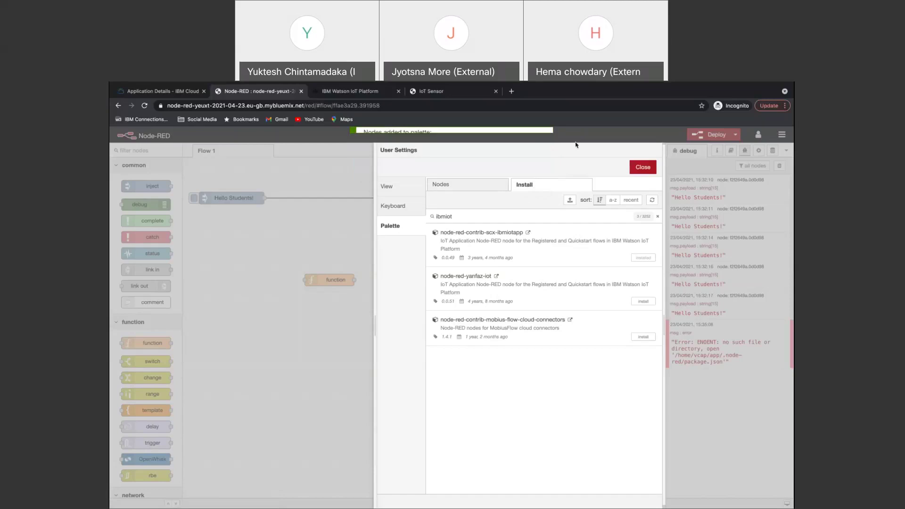
pyautogui.click(643, 167)
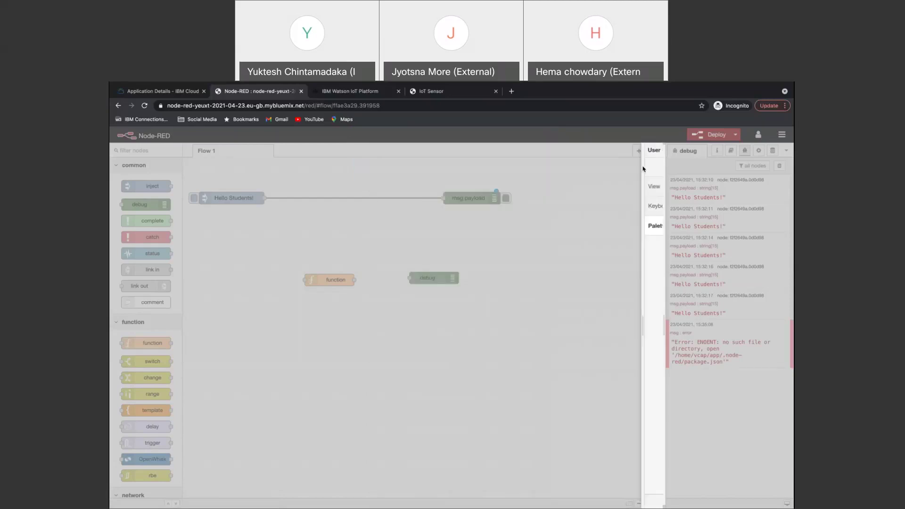
# Filter the palette for 'iot' and place an ibmiot in node left of the function node.
pyautogui.click(147, 151)
pyautogui.write('iot')
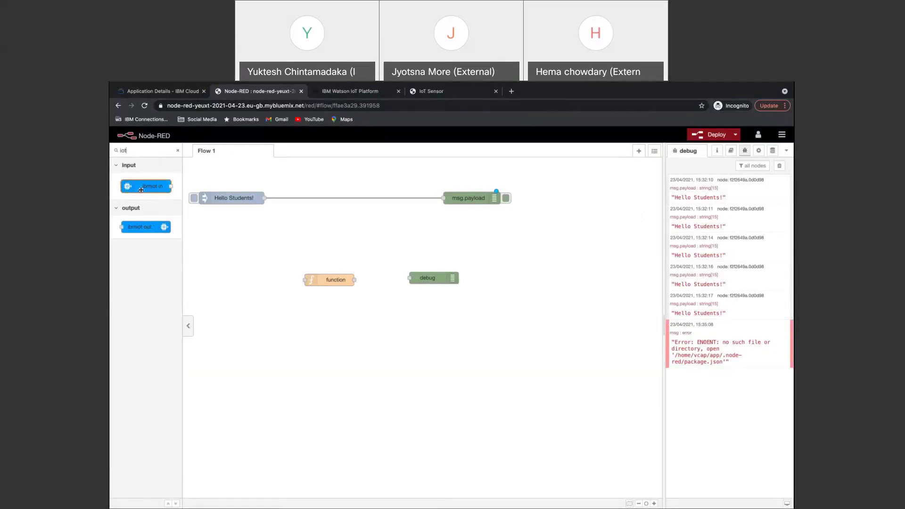
pyautogui.moveTo(143, 187); pyautogui.dragTo(250, 282)
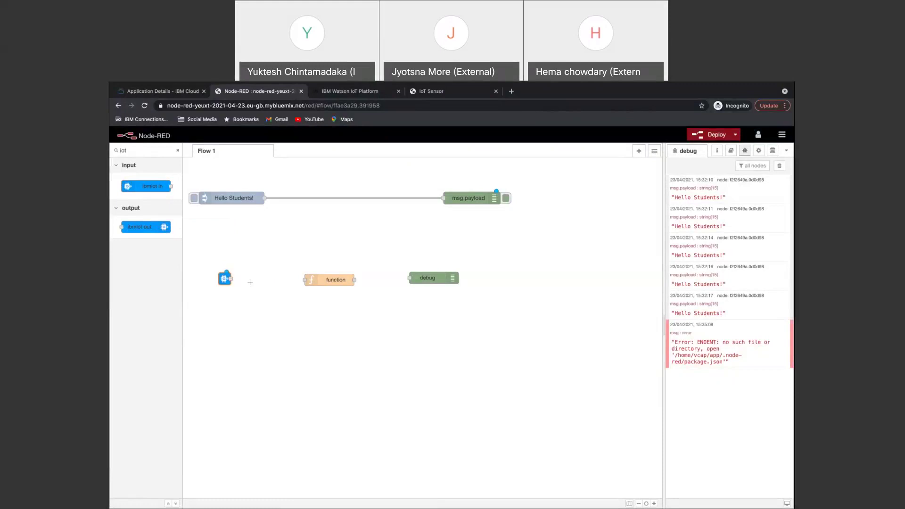
# Paste the simulated sensor's device ID into the ibmiot node's Device Id field and save it.
pyautogui.doubleClick(224, 280)
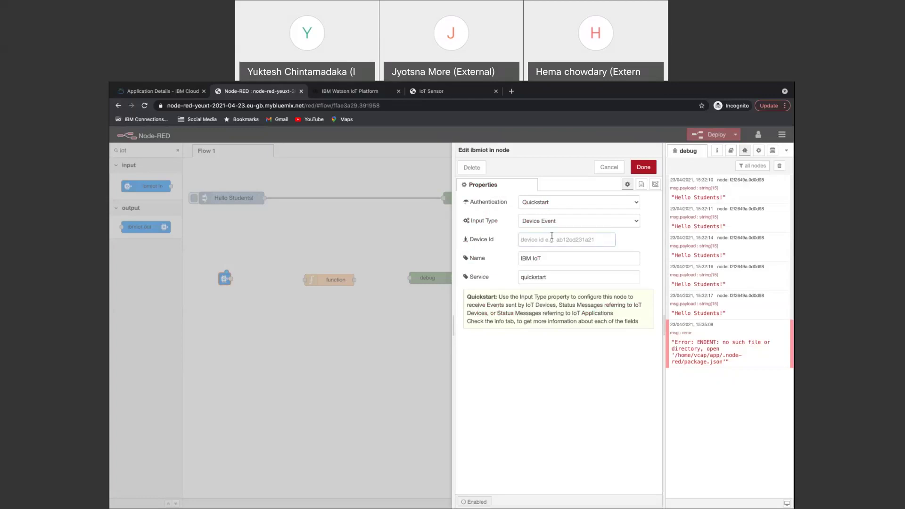
pyautogui.click(551, 236)
pyautogui.hotkey('ctrl', 'v')
pyautogui.click(443, 93)
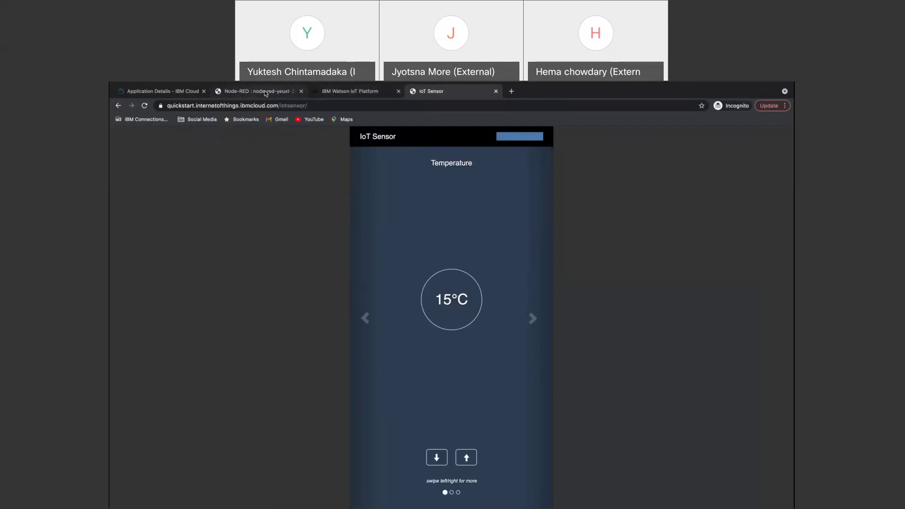
pyautogui.click(266, 92)
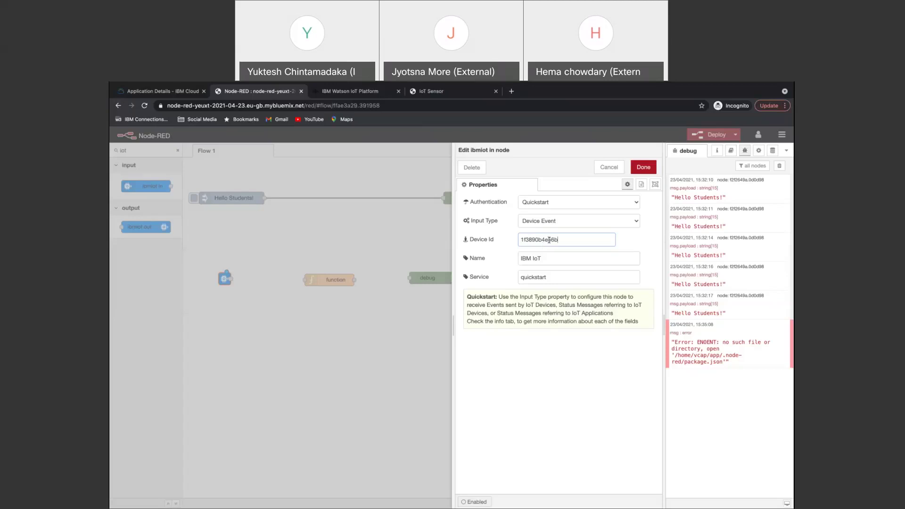
pyautogui.click(644, 169)
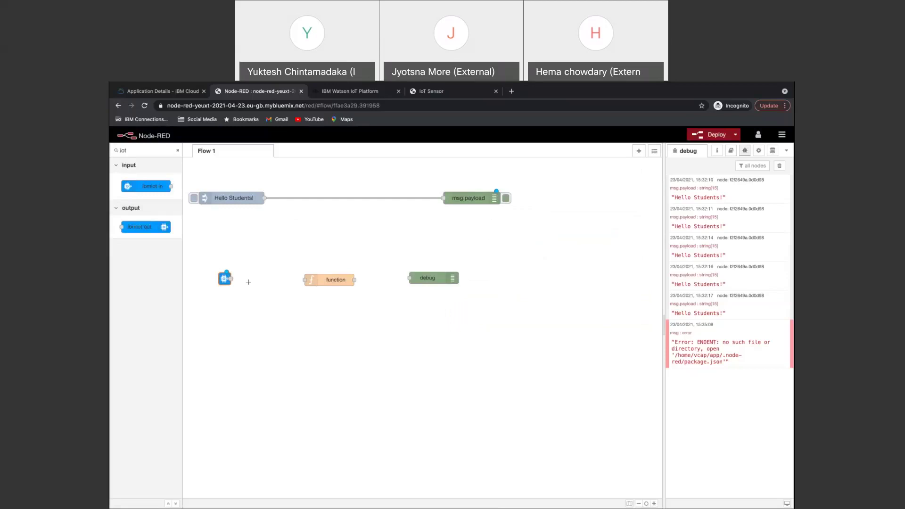
# Select and deselect the function node on the canvas several times.
pyautogui.click(325, 279)
pyautogui.click(328, 319)
pyautogui.click(332, 280)
pyautogui.click(321, 265)
pyautogui.click(338, 282)
pyautogui.click(359, 272)
pyautogui.click(345, 280)
pyautogui.click(352, 312)
# Deploy the current flow and clear the old debug messages.
pyautogui.hotkey('ctrl', 't')
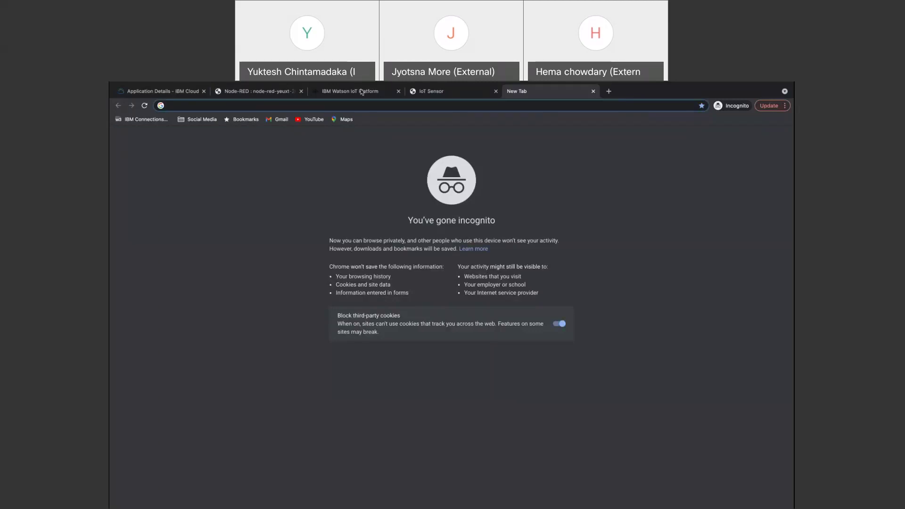
pyautogui.click(267, 93)
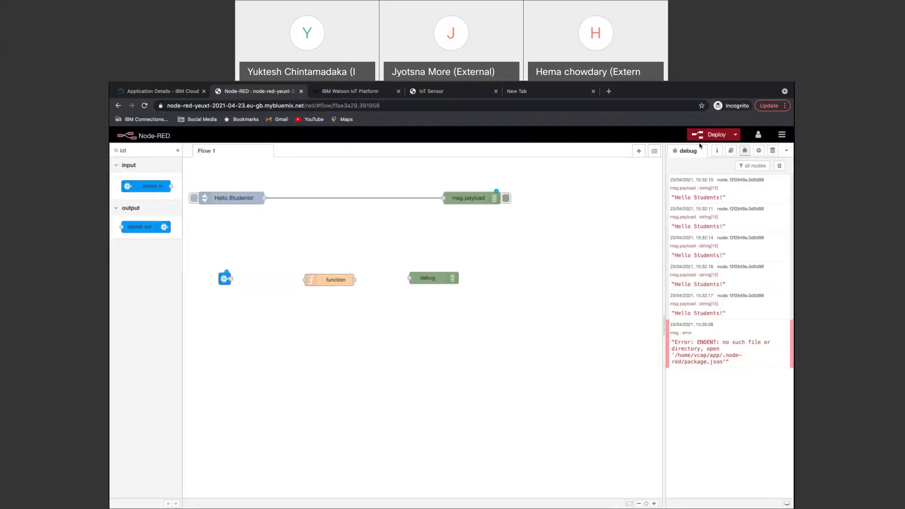
pyautogui.click(716, 136)
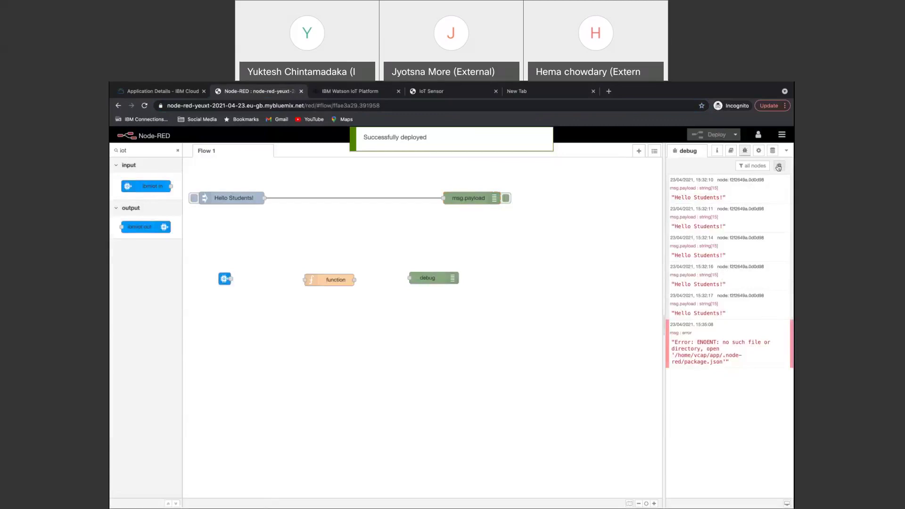
pyautogui.click(779, 166)
pyautogui.click(432, 282)
pyautogui.click(451, 321)
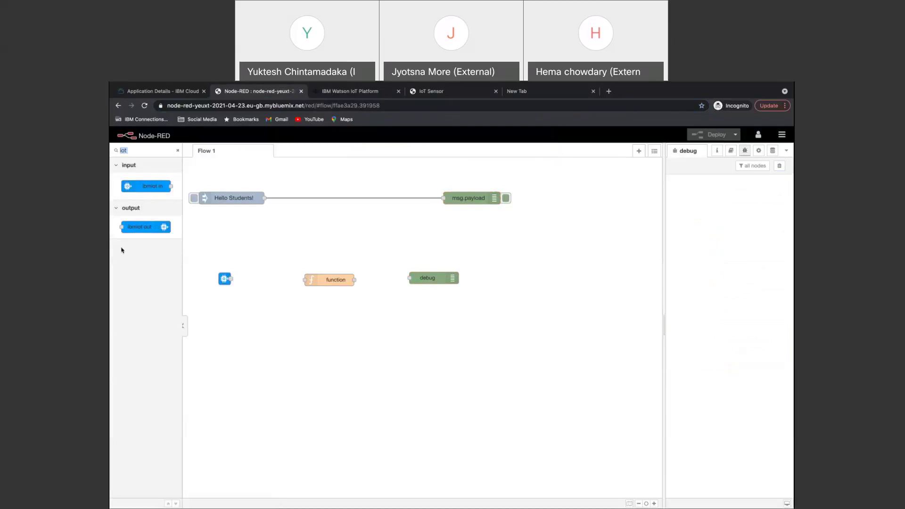
# Clear the palette filter, move the IBM IoT node slightly lower, and open the user menu.
pyautogui.click(177, 150)
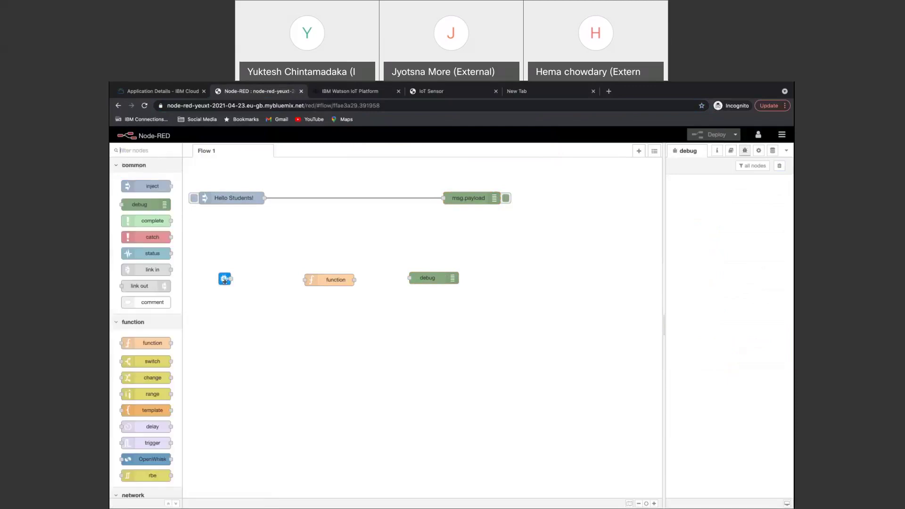
pyautogui.moveTo(225, 279); pyautogui.dragTo(231, 301)
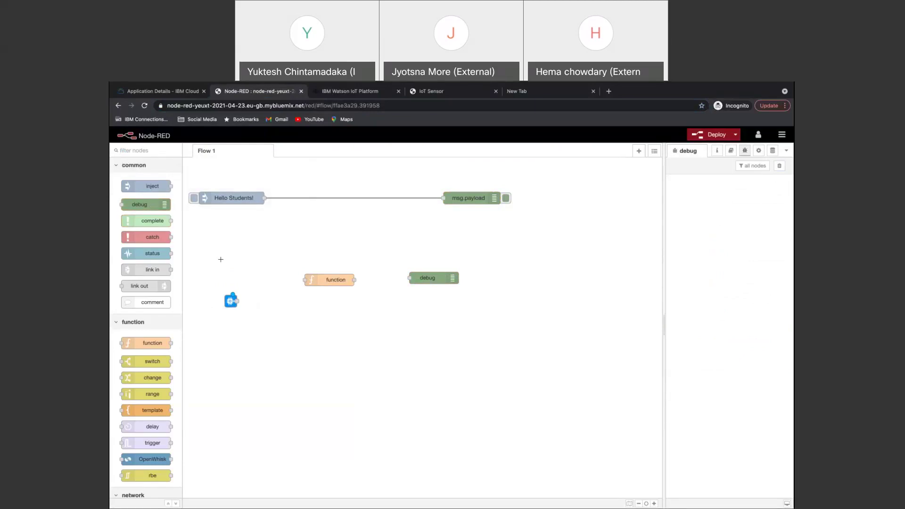
pyautogui.click(757, 136)
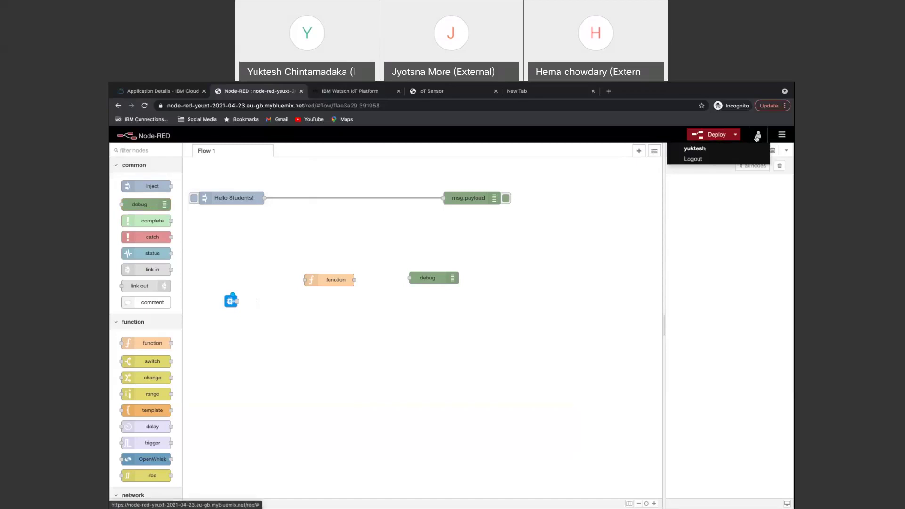
pyautogui.click(692, 152)
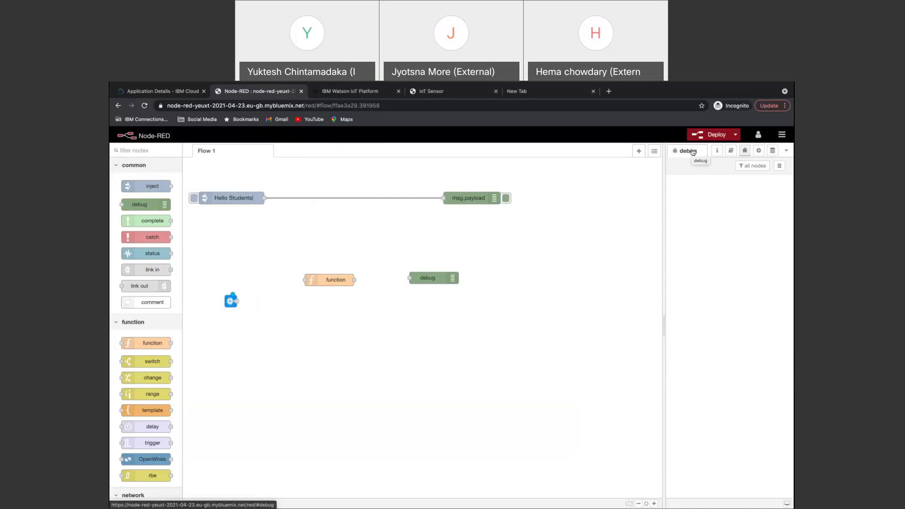
pyautogui.click(763, 137)
# Log out, confirm the page reload, and log back in with the account username and password.
pyautogui.click(693, 159)
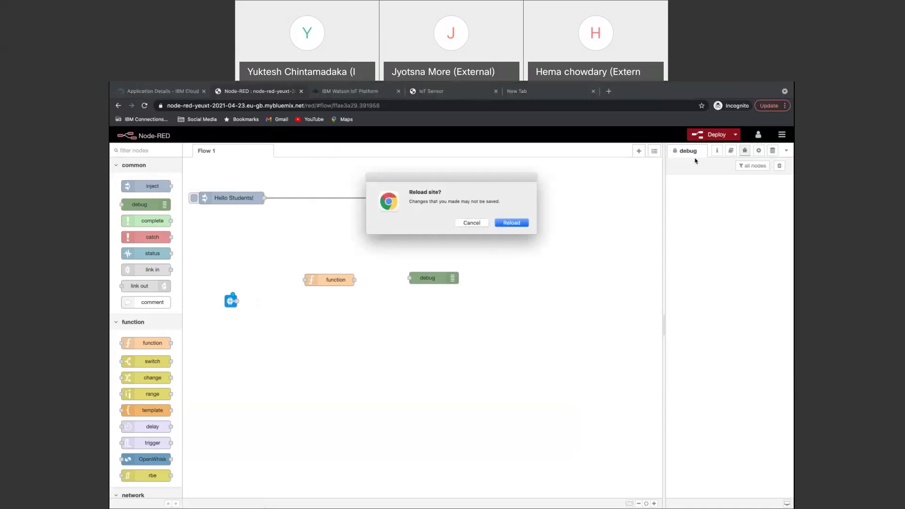
pyautogui.click(511, 224)
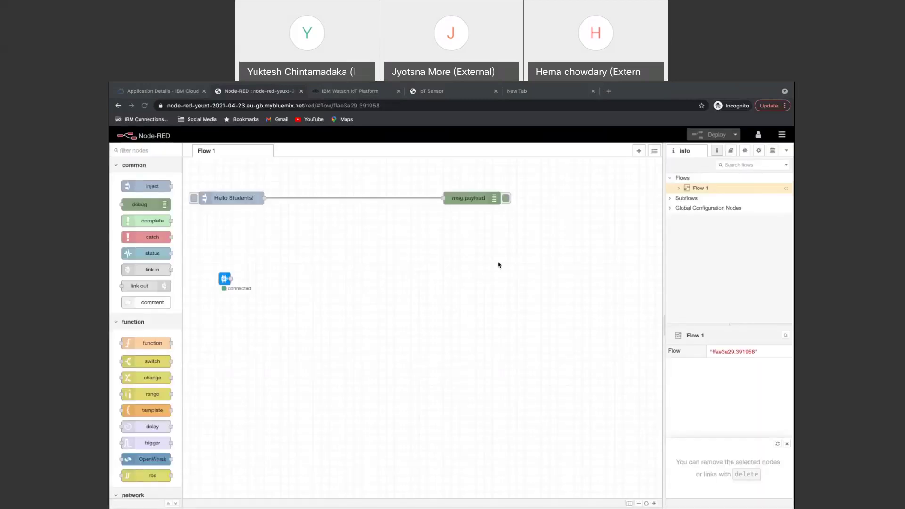
pyautogui.click(758, 135)
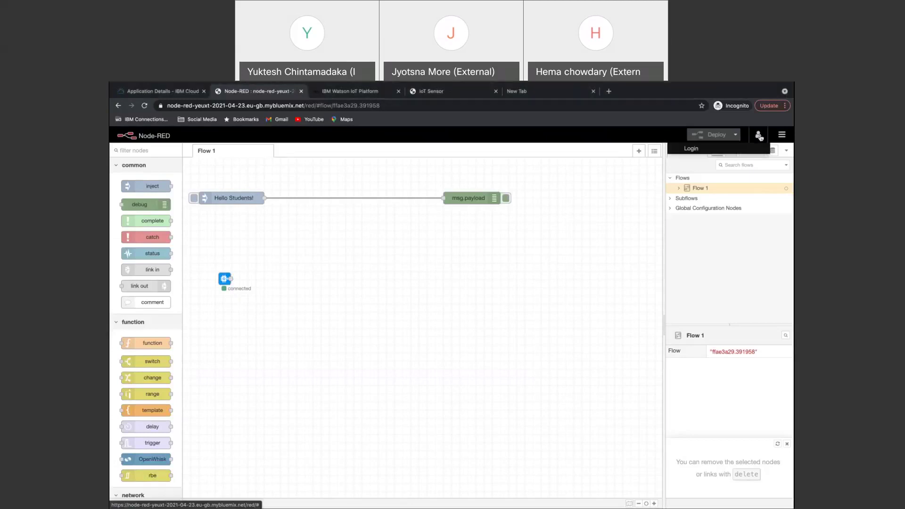
pyautogui.click(690, 148)
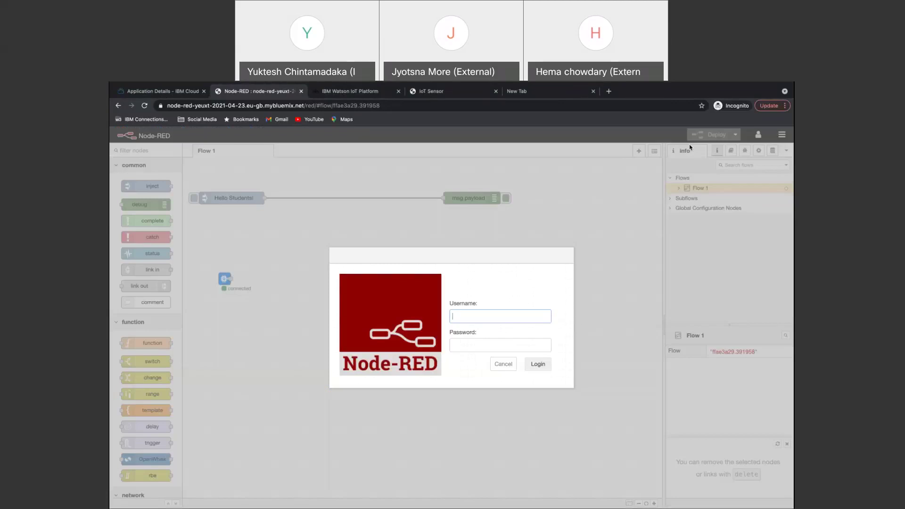
pyautogui.write('yuktesh')
pyautogui.press('Tab')
pyautogui.write('********')
pyautogui.press('Return')
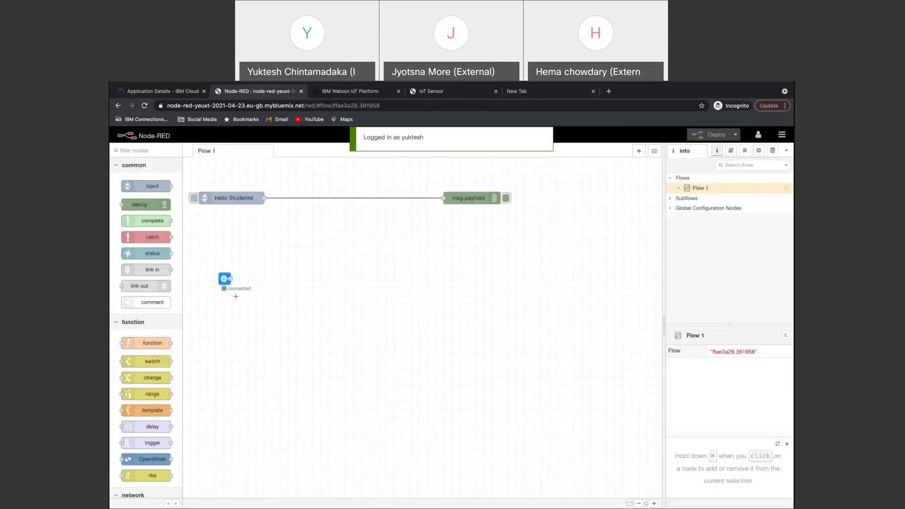
# Add a debug node wired from IBM IoT and delete the Hello Students! to msg.payload wire.
pyautogui.moveTo(149, 205); pyautogui.dragTo(420, 272)
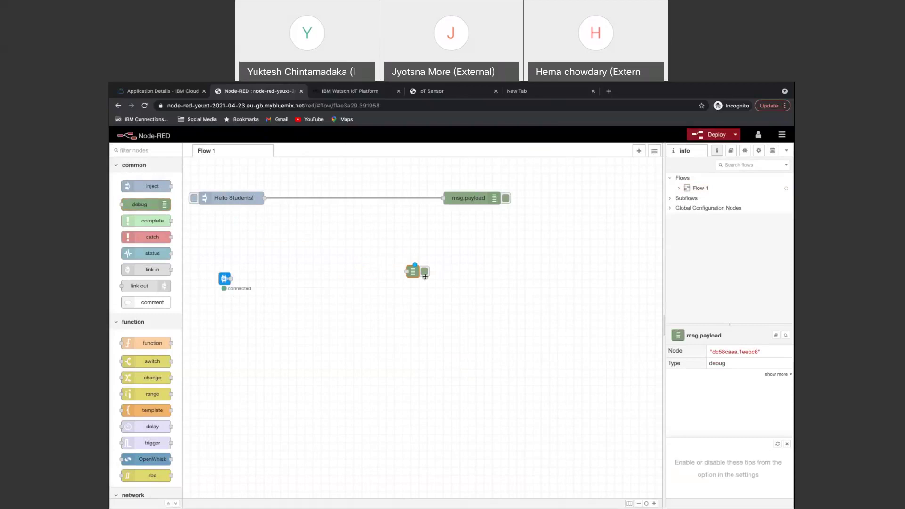
pyautogui.moveTo(231, 279); pyautogui.dragTo(409, 273)
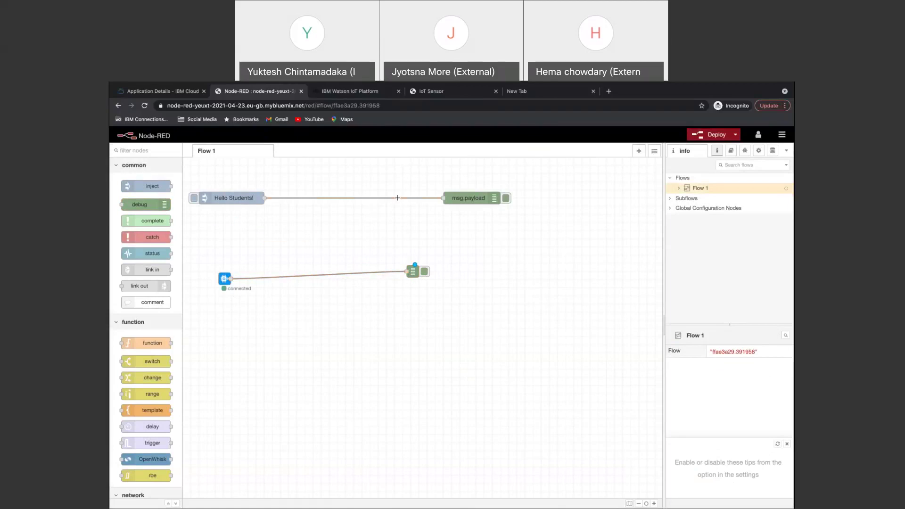
pyautogui.press('Delete')
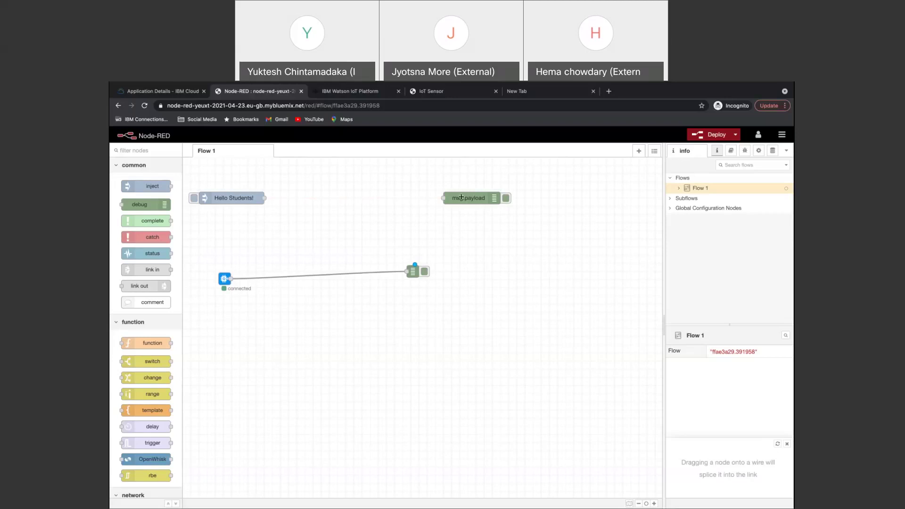
# Deploy the flow and expand incoming debug messages to see the sensor readings inside d.
pyautogui.click(718, 134)
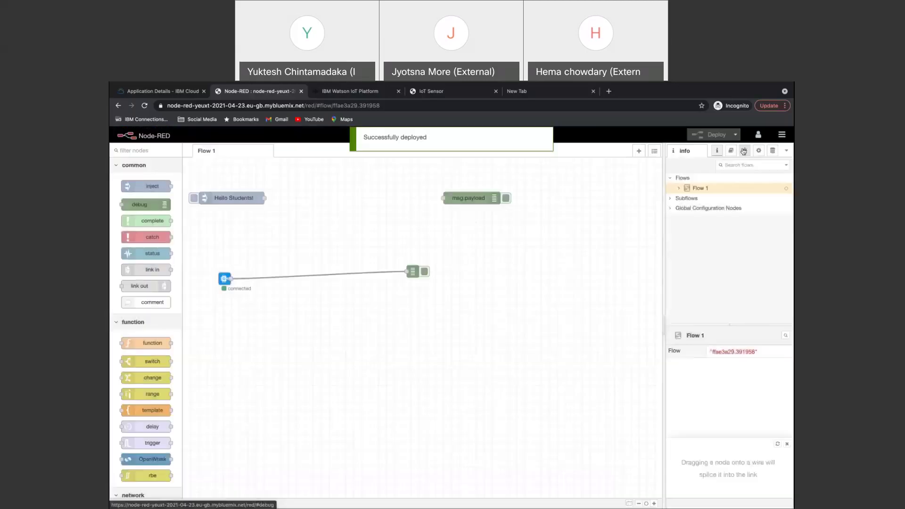
pyautogui.click(744, 150)
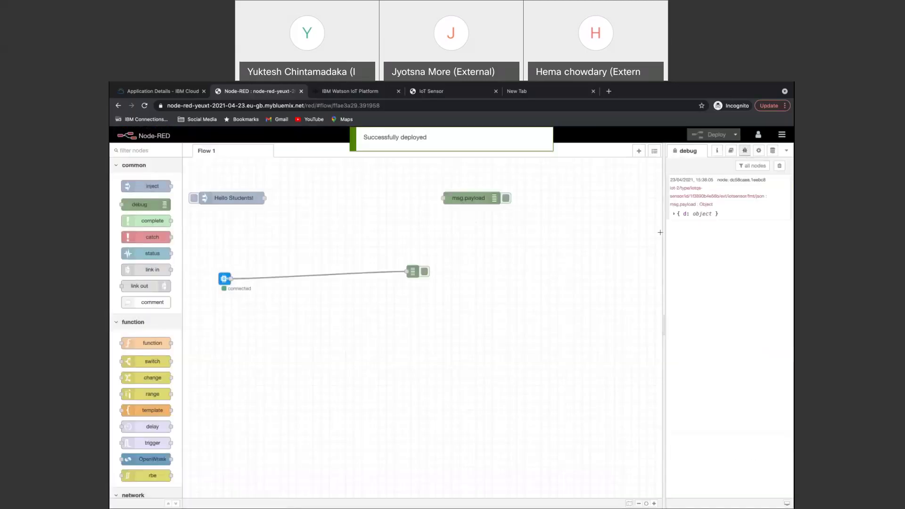
pyautogui.click(674, 214)
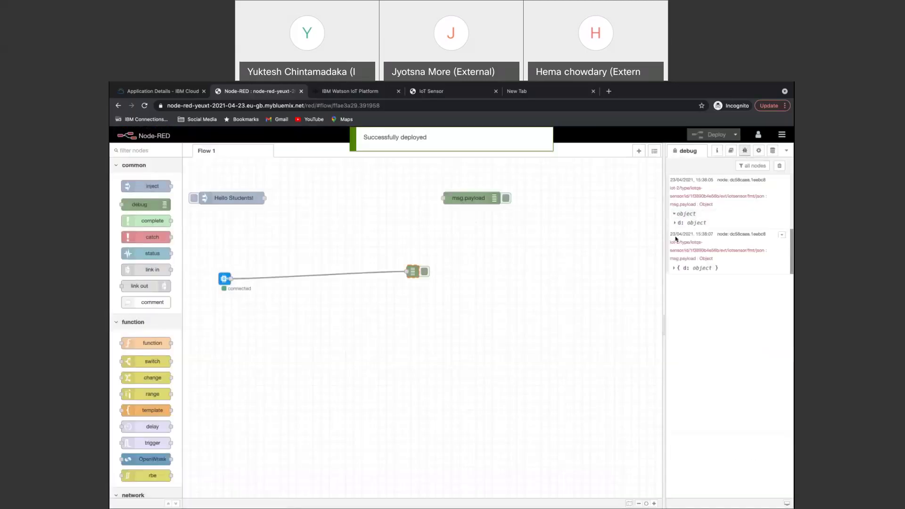
pyautogui.click(674, 267)
pyautogui.click(674, 277)
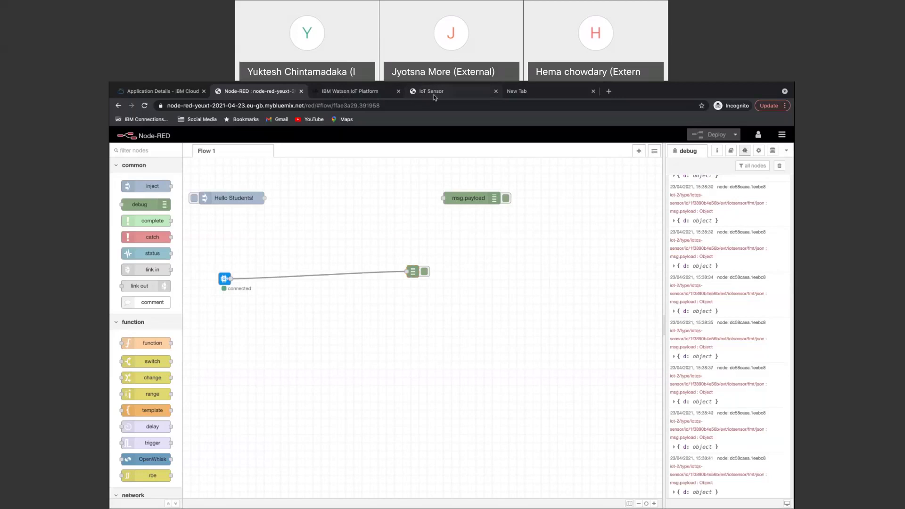
# Browse the IoT Sensor readings and raise the simulated temperature from 15°C to 20°C.
pyautogui.click(434, 96)
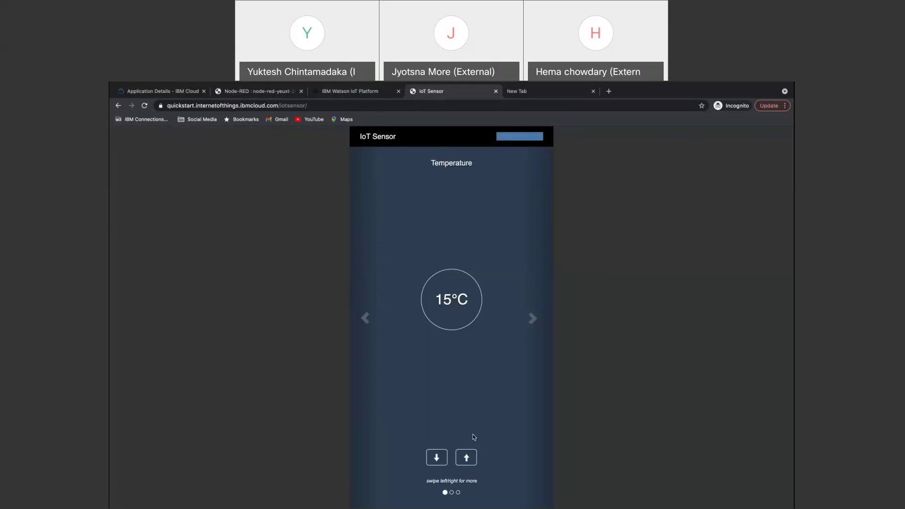
pyautogui.click(533, 319)
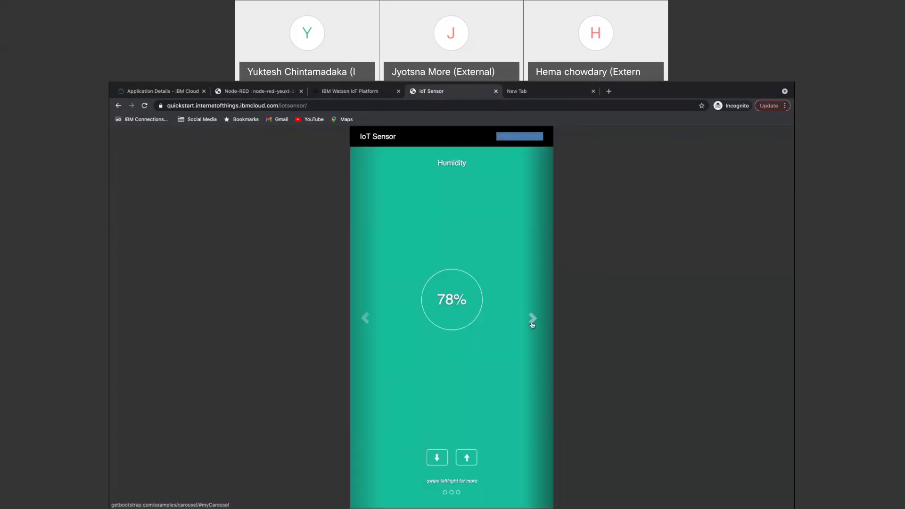
pyautogui.click(532, 323)
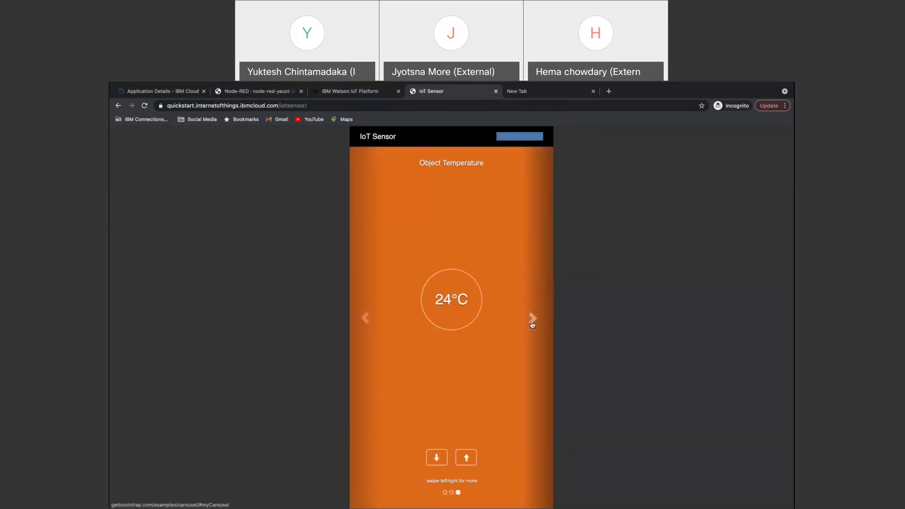
pyautogui.click(366, 317)
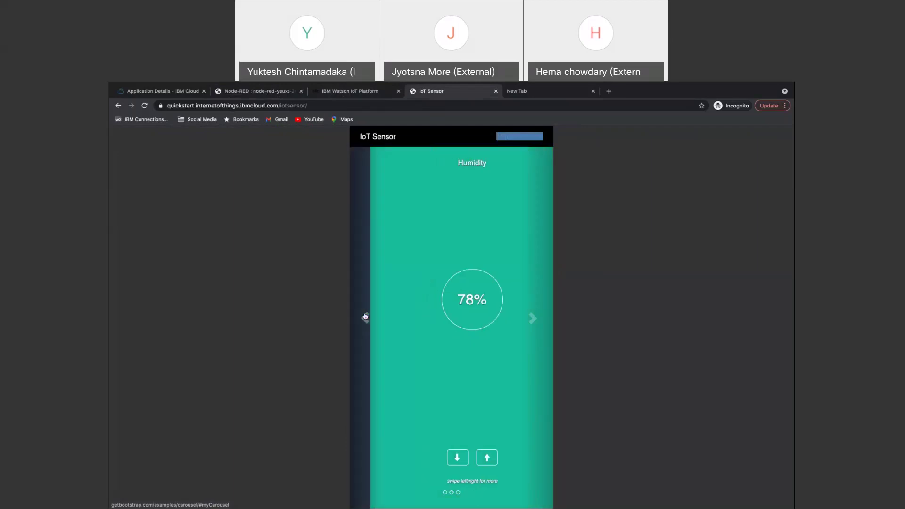
pyautogui.click(466, 458)
pyautogui.click(466, 457)
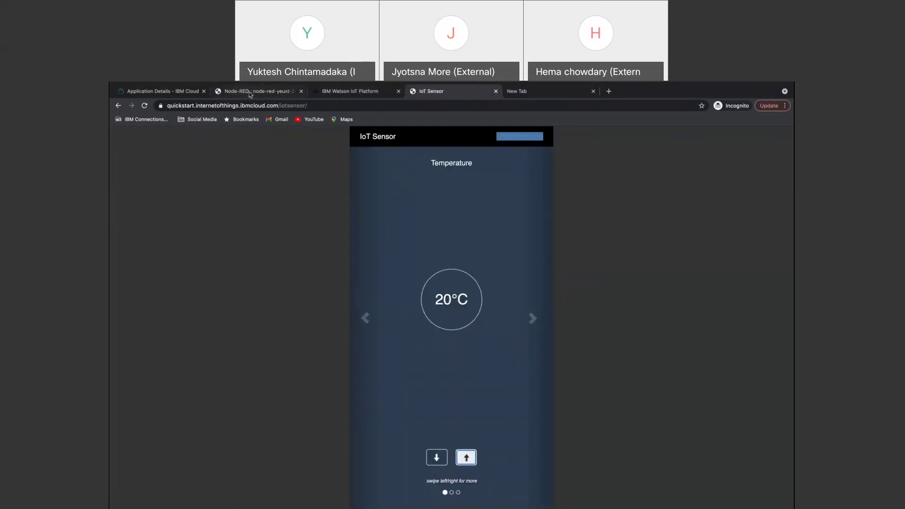
pyautogui.click(250, 92)
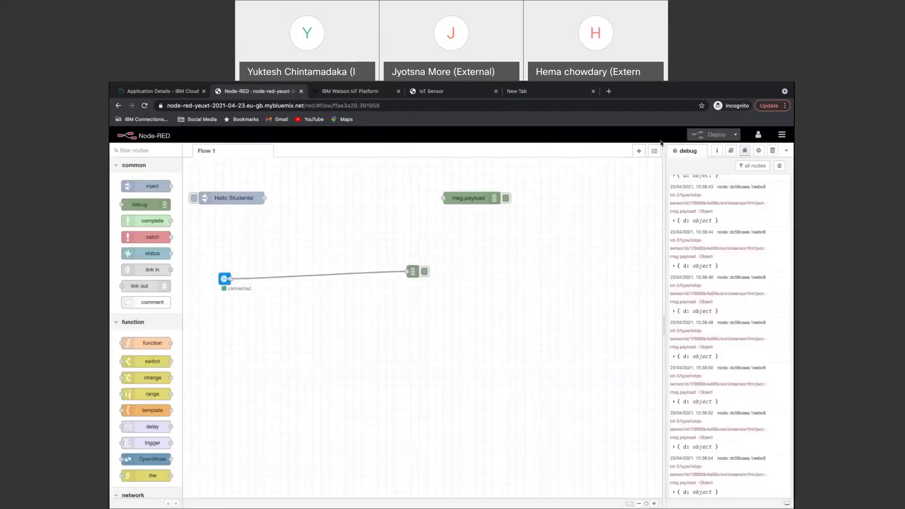
# Clear the debug log and expand the newest message showing temp 20, humidity 78, objectTemp 24.
pyautogui.click(756, 166)
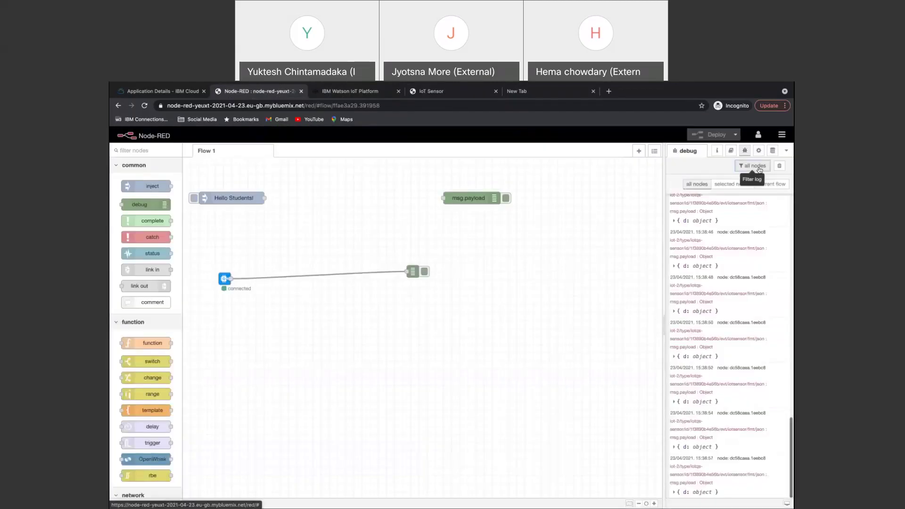
pyautogui.click(779, 165)
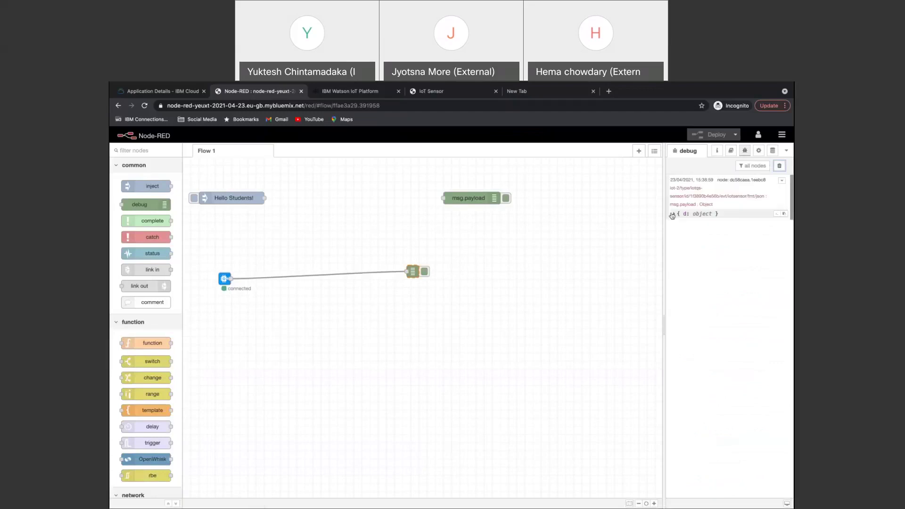
pyautogui.click(673, 214)
pyautogui.click(676, 222)
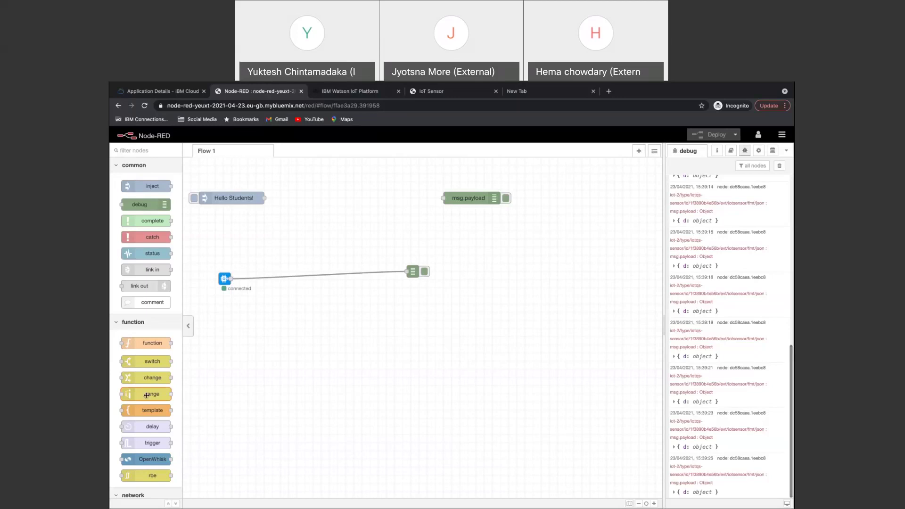
# Add an rbe node to the flow, deploy it, and clear the old debug messages.
pyautogui.moveTo(165, 477); pyautogui.dragTo(298, 278)
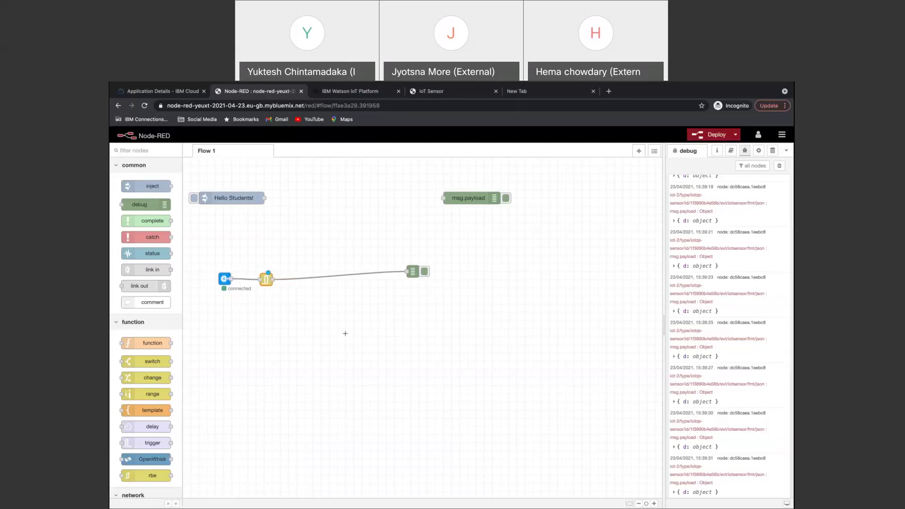
pyautogui.click(718, 137)
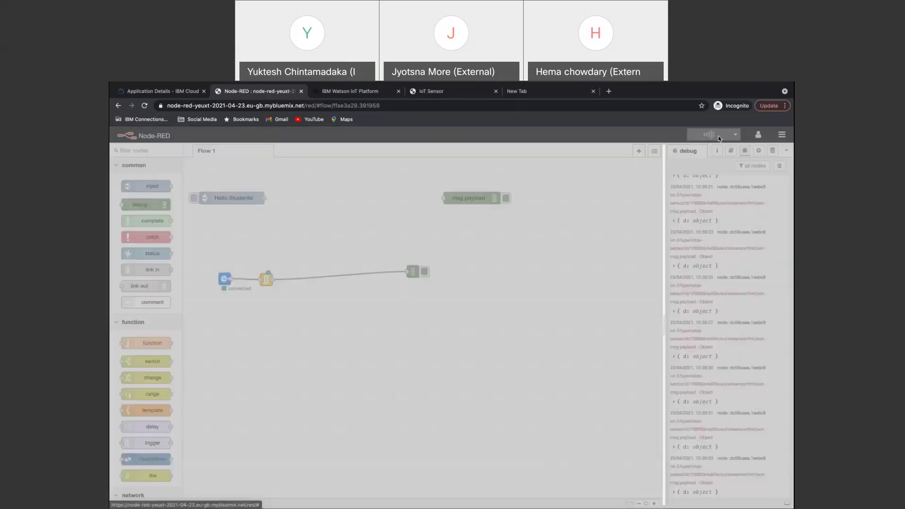
pyautogui.click(780, 166)
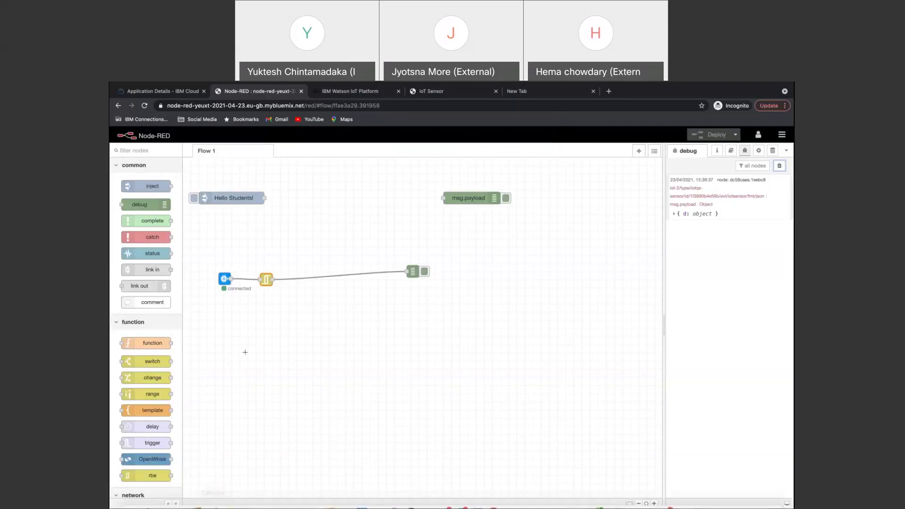
# Confirm the rbe node's settings and inspect the latest message: temp 20, humidity 78, objectTemp 24.
pyautogui.doubleClick(268, 279)
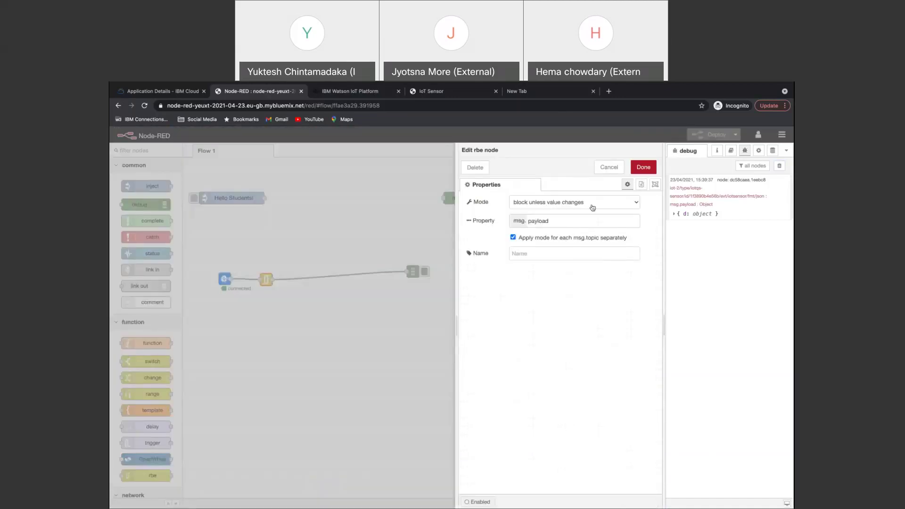
pyautogui.click(643, 168)
pyautogui.click(674, 214)
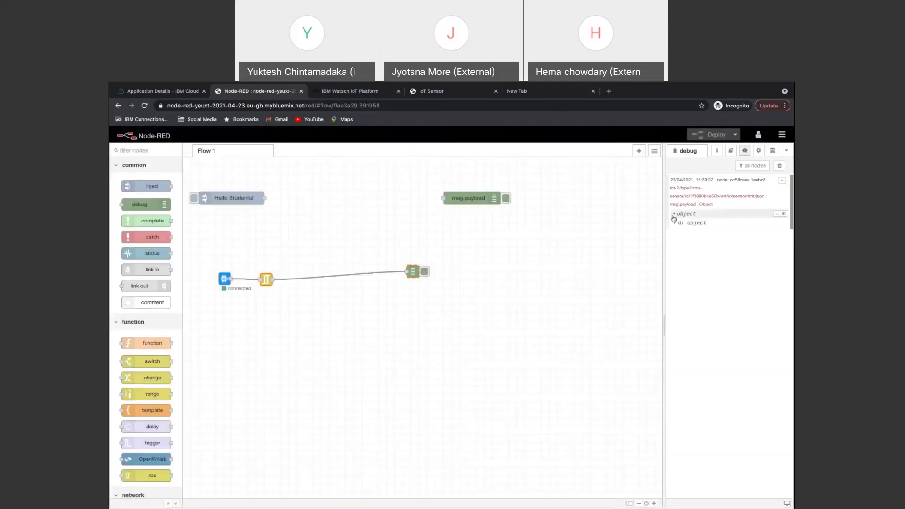
pyautogui.click(676, 223)
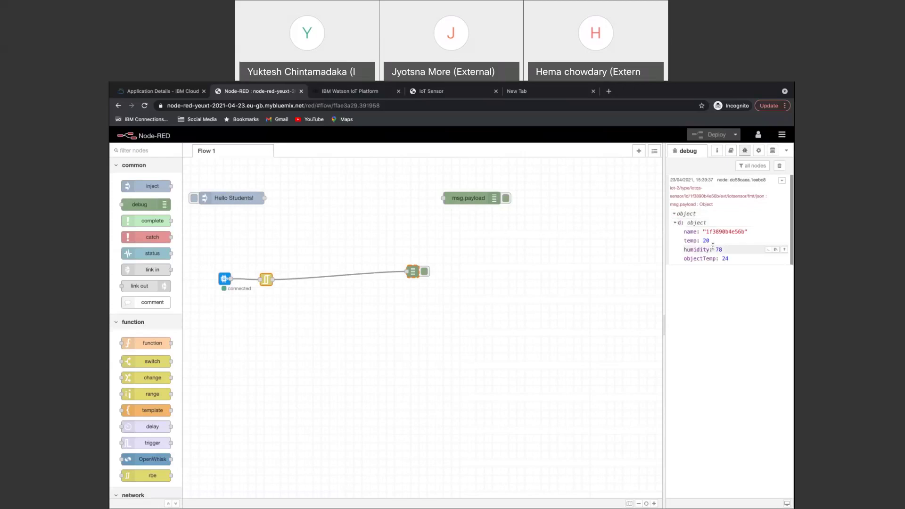
# Raise the IoT Sensor temperature one degree, from 20°C to 21°C, and return to Node-RED.
pyautogui.click(446, 94)
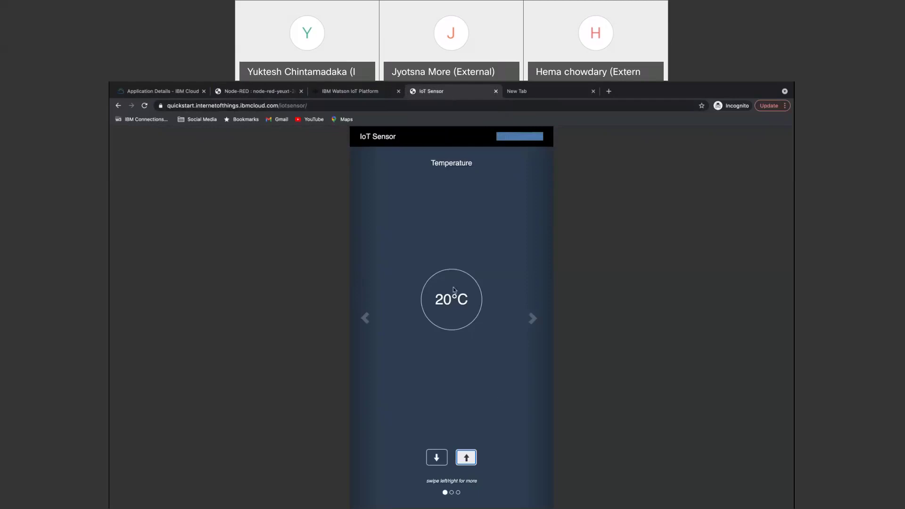
pyautogui.click(466, 457)
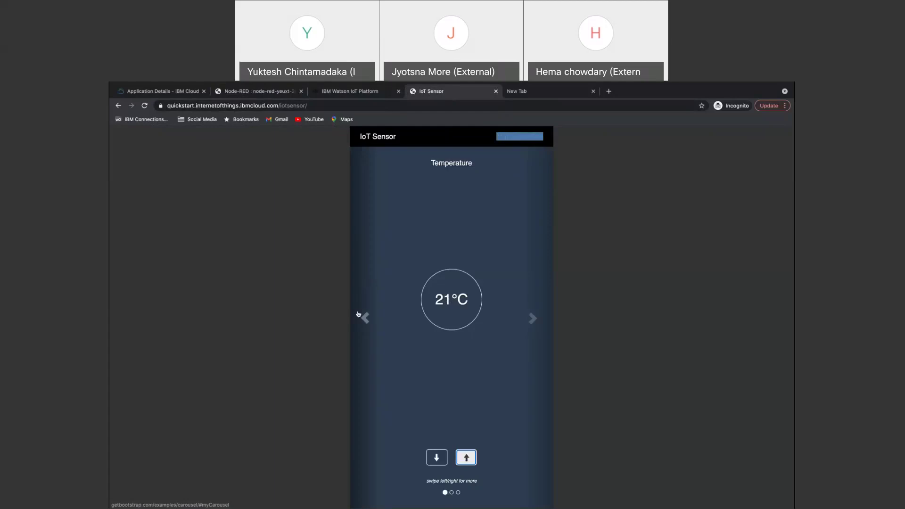
pyautogui.click(260, 93)
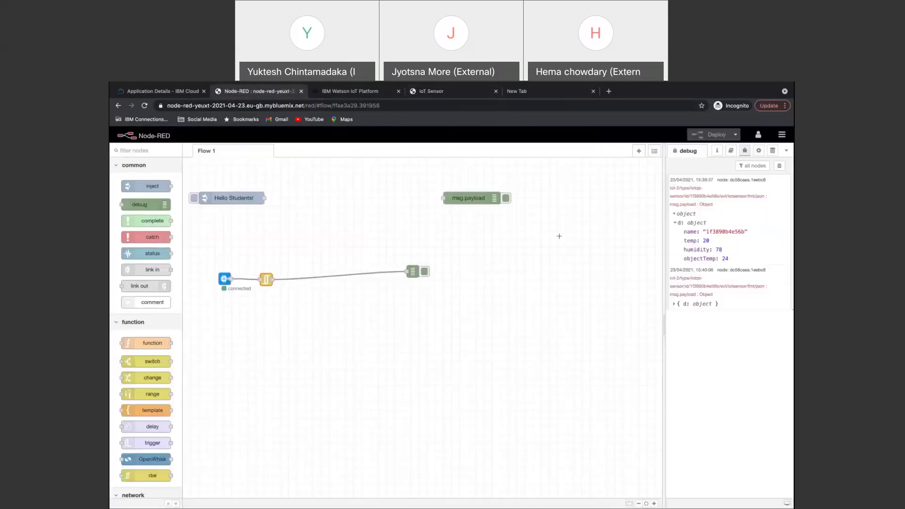
# Expand the newest debug message's d object, showing temp 21, humidity 78, objectTemp 24.
pyautogui.click(678, 305)
pyautogui.click(679, 313)
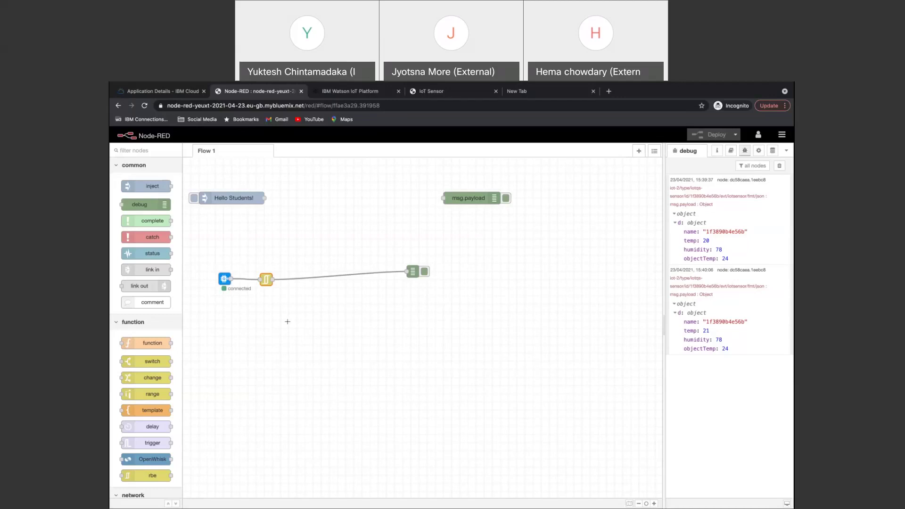
# Splice a function node before debug with msg.payload = msg.payload.temp and deploy.
pyautogui.moveTo(147, 340); pyautogui.dragTo(330, 277)
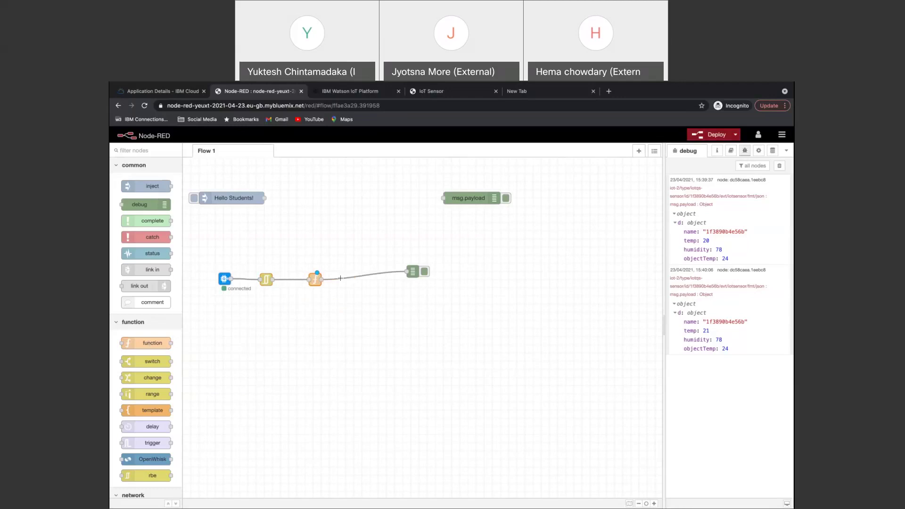
pyautogui.doubleClick(316, 281)
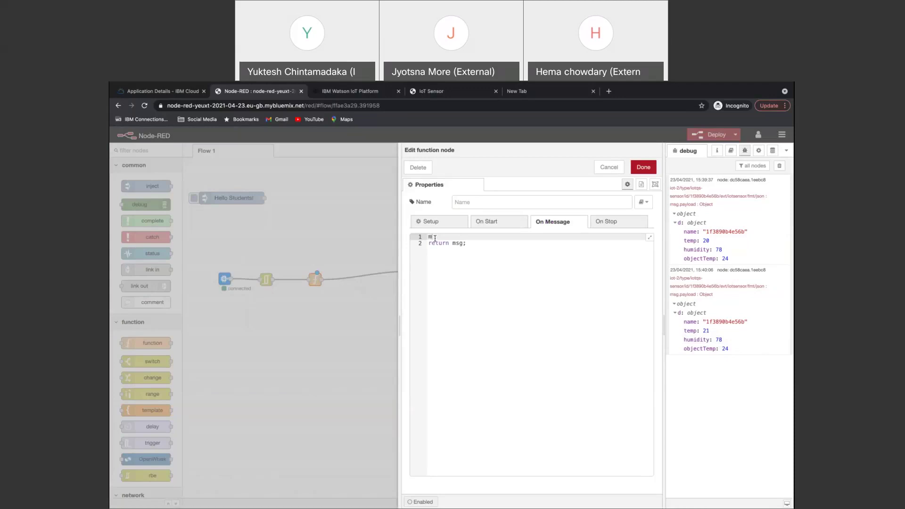
pyautogui.write('payload = msg.payload.temp;')
pyautogui.click(642, 167)
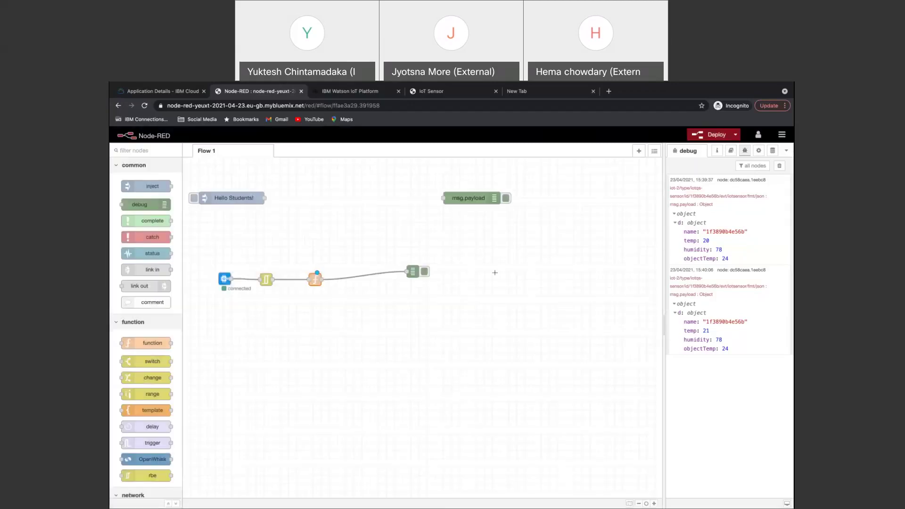
pyautogui.click(778, 167)
pyautogui.click(714, 136)
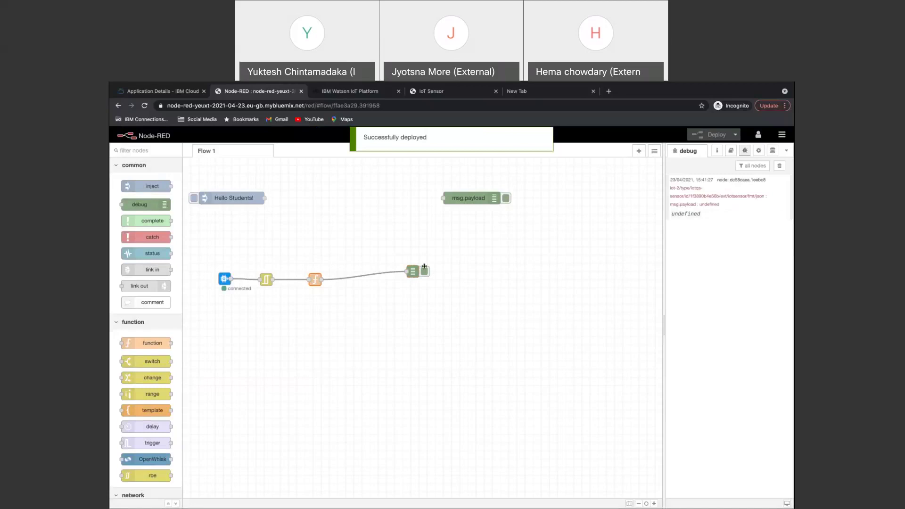
# Correct the function code to msg.payload = msg.payload.d.temp and redeploy with a cleared debug log.
pyautogui.doubleClick(314, 281)
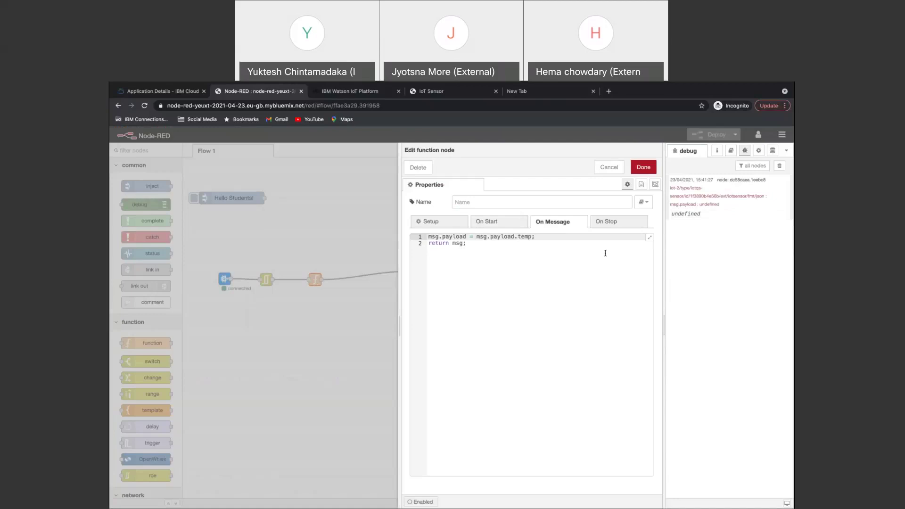
pyautogui.write('d.')
pyautogui.click(645, 169)
pyautogui.click(779, 167)
pyautogui.click(713, 134)
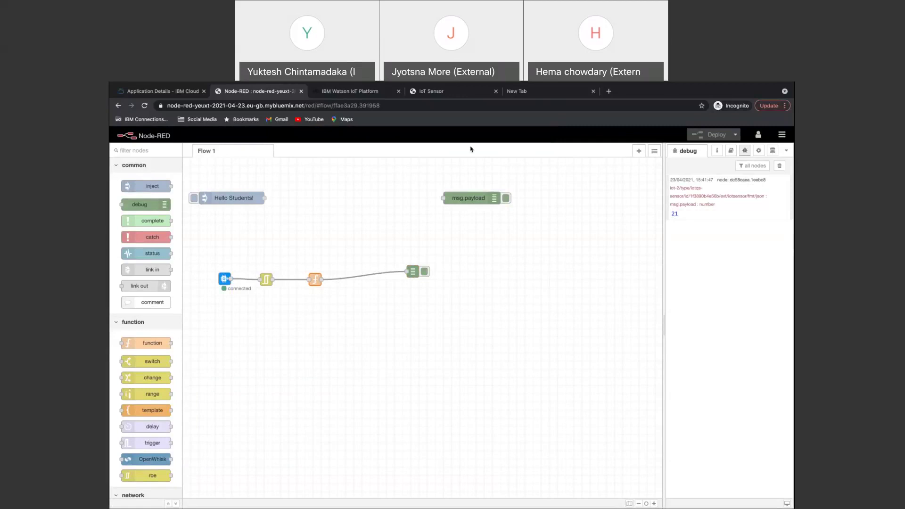
pyautogui.click(437, 92)
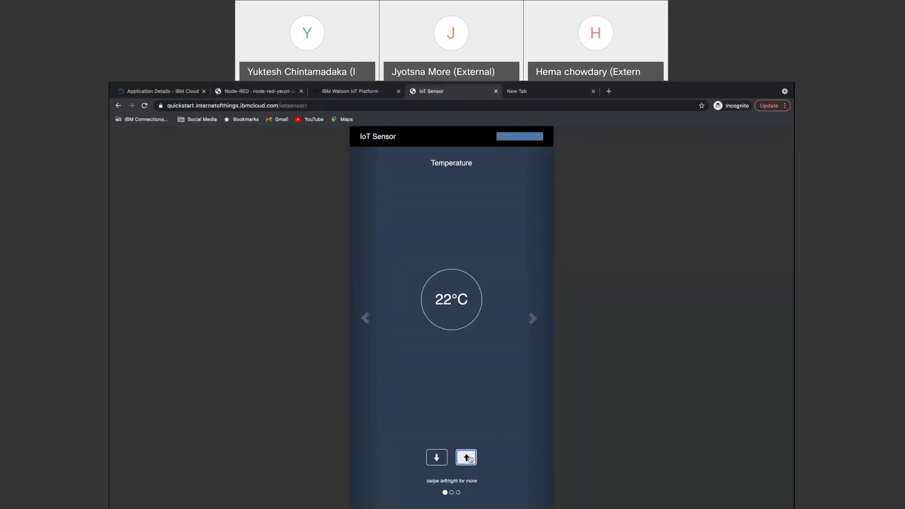
# Raise the simulated temperature to 23°C, confirming Node-RED's debug logs 21, 22 and 23.
pyautogui.click(259, 91)
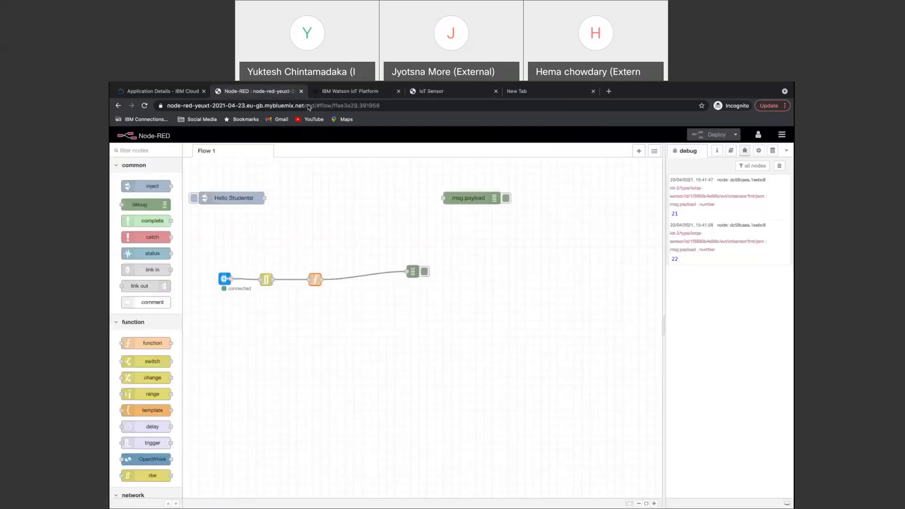
pyautogui.click(442, 97)
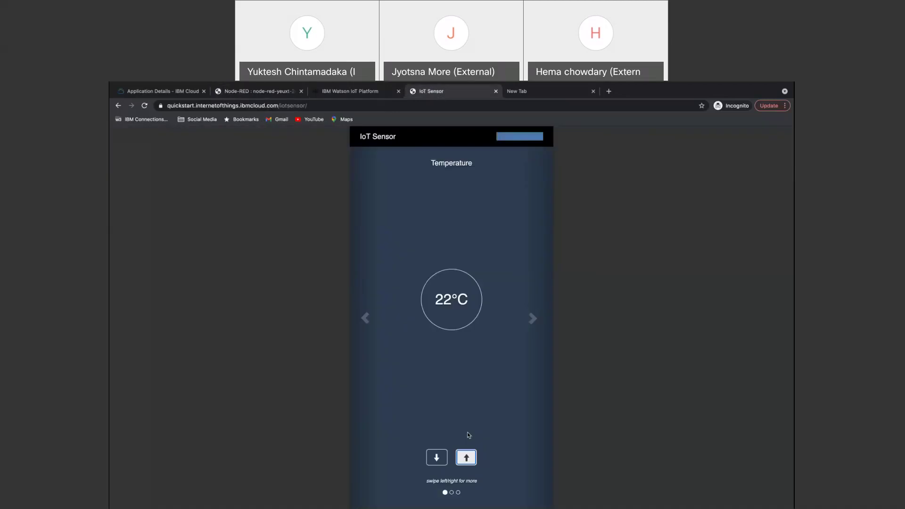
pyautogui.click(466, 457)
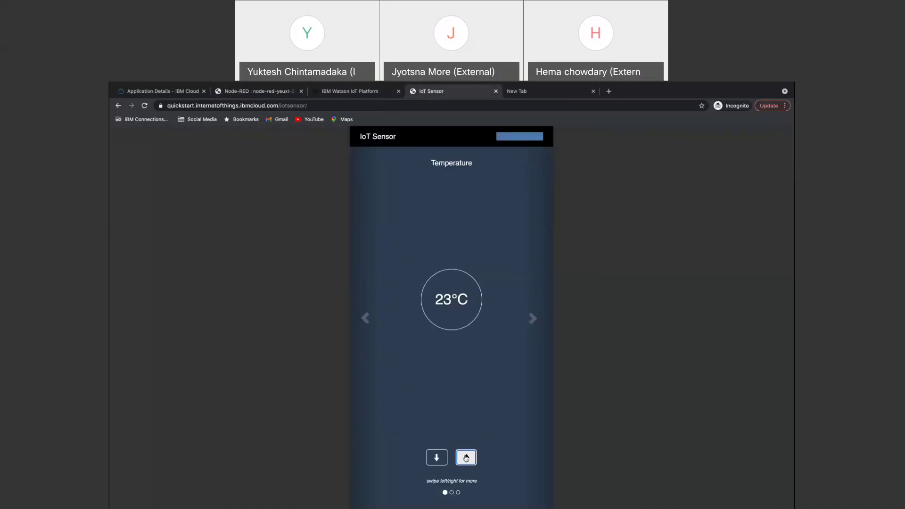
pyautogui.click(243, 91)
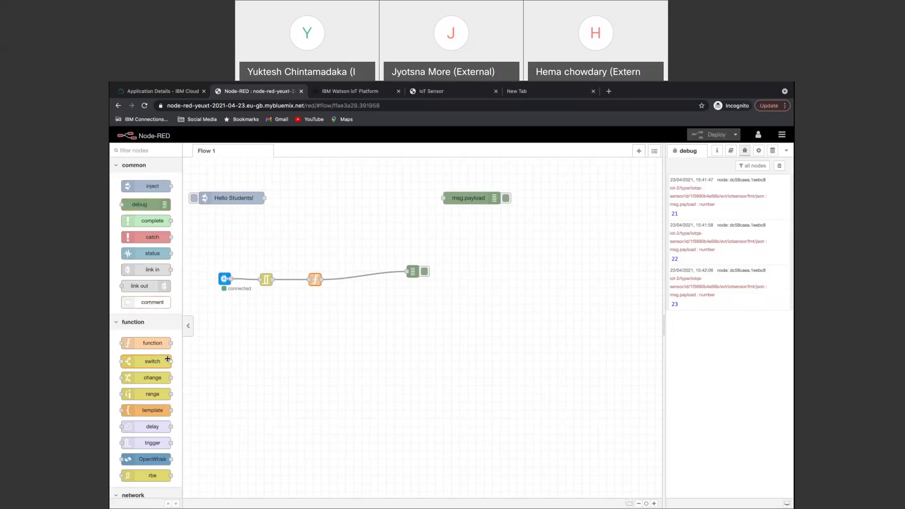
# Insert a switch node onto the wire between the function and debug nodes.
pyautogui.moveTo(167, 359)
pyautogui.moveTo(146, 362); pyautogui.dragTo(365, 280)
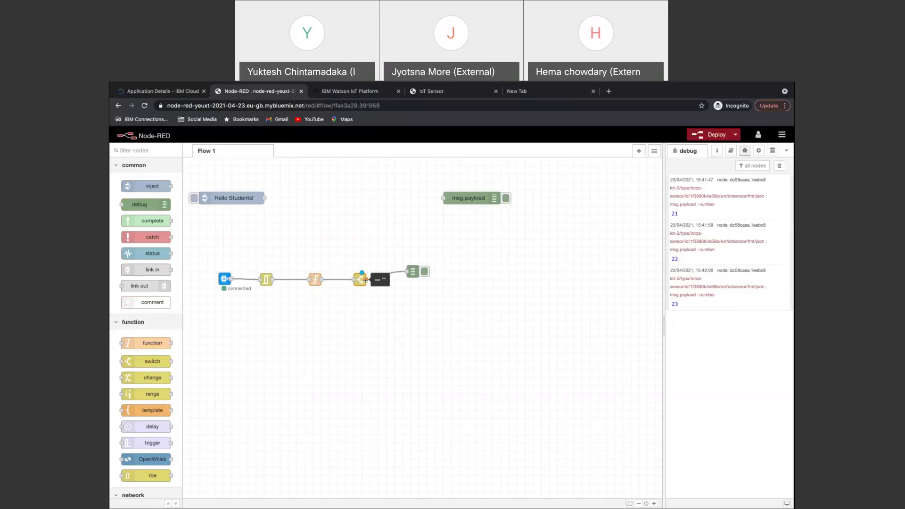
pyautogui.doubleClick(359, 281)
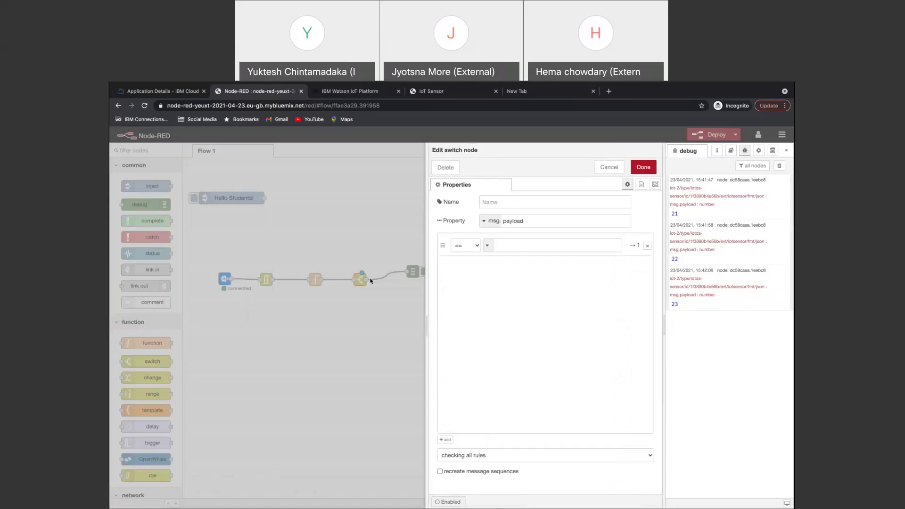
# Give the switch node two rules, '> 40' and '<= 40', and confirm.
pyautogui.click(512, 245)
pyautogui.write('40')
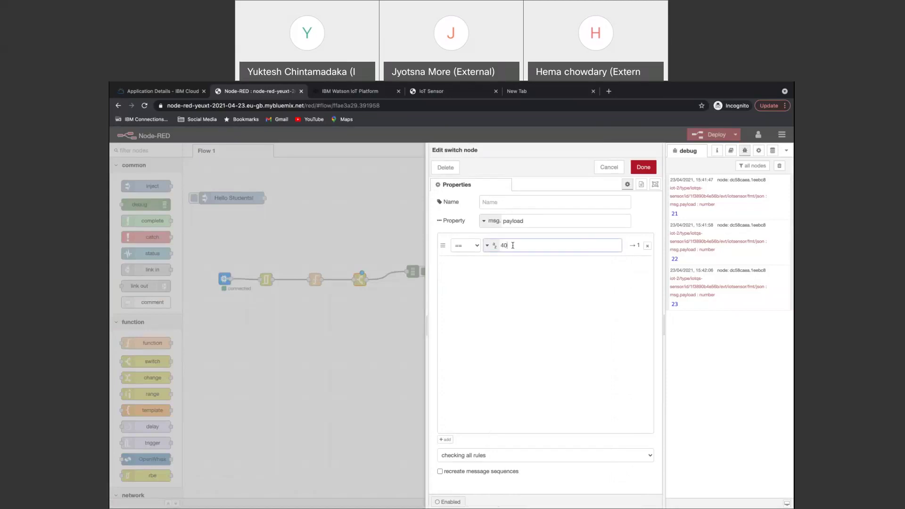
pyautogui.click(476, 246)
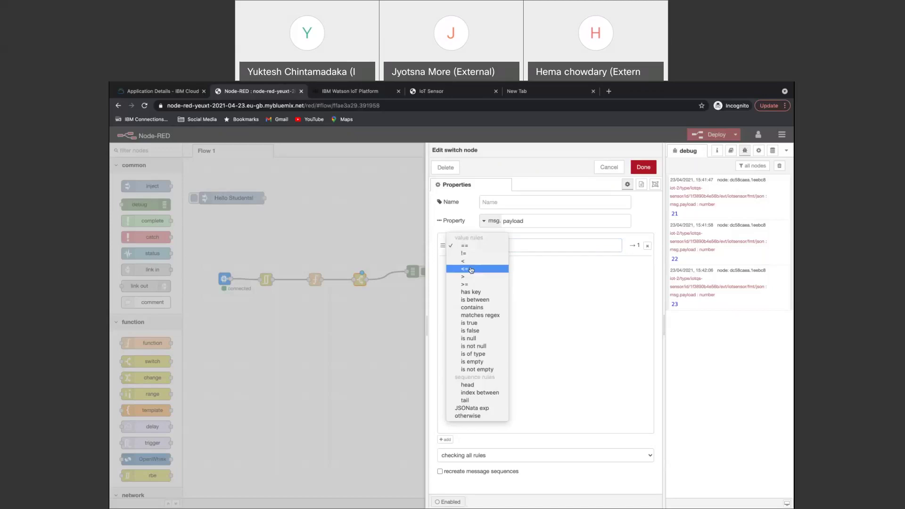
pyautogui.click(471, 277)
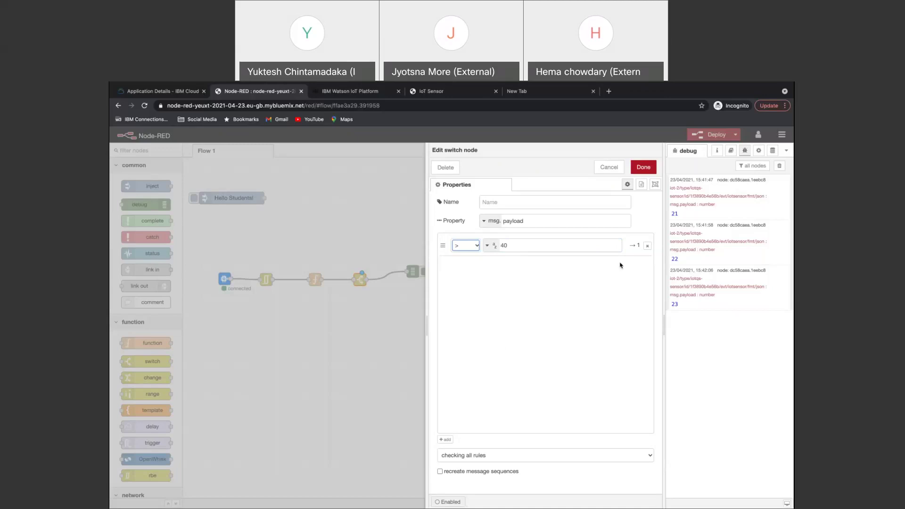
pyautogui.click(445, 440)
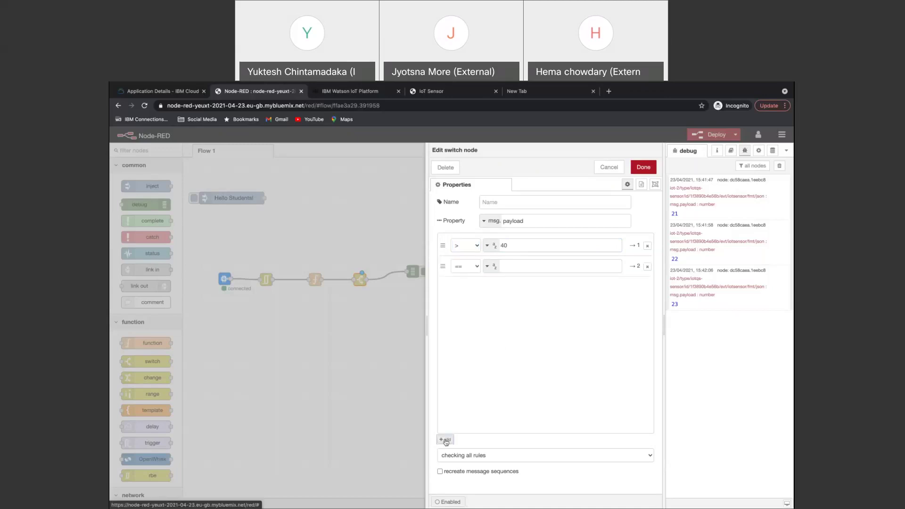
pyautogui.click(477, 274)
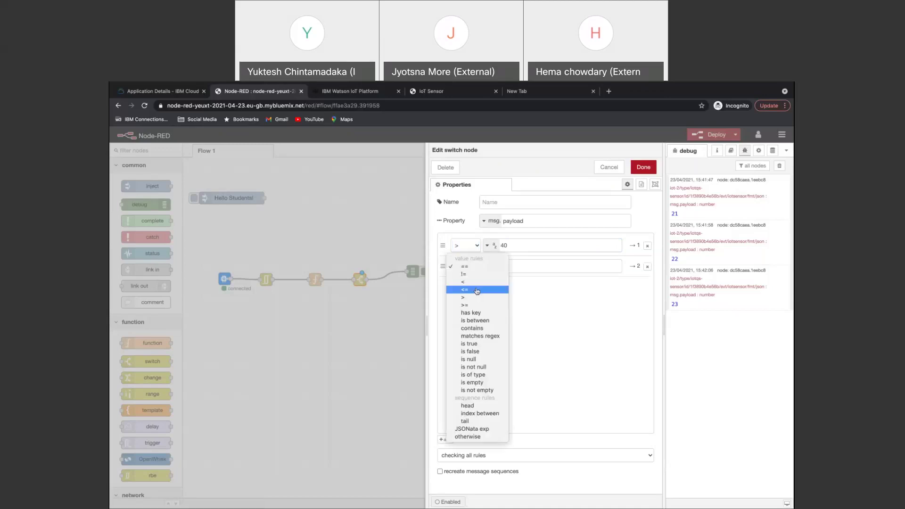
pyautogui.click(477, 290)
pyautogui.click(520, 264)
pyautogui.write('40')
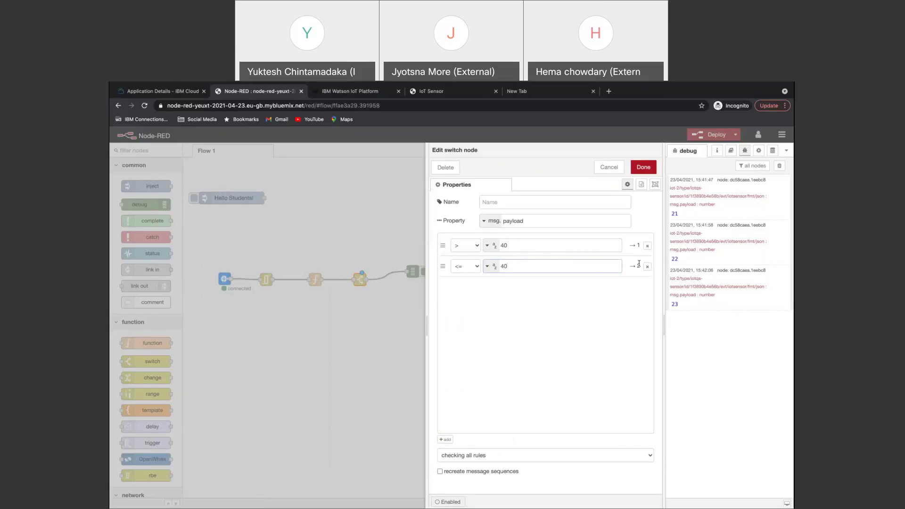
pyautogui.click(642, 168)
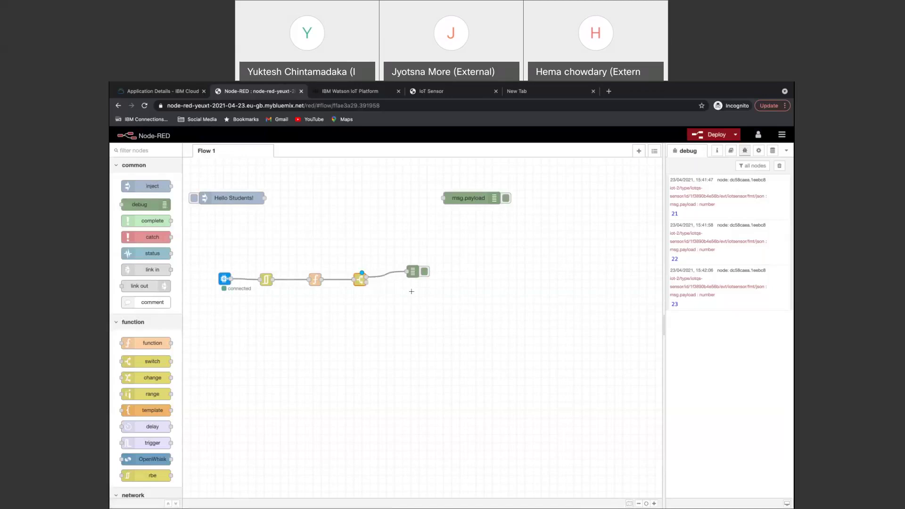
# Wire the switch's second output to the debug node, deploy, and clear the debug log.
pyautogui.moveTo(367, 282); pyautogui.dragTo(432, 284)
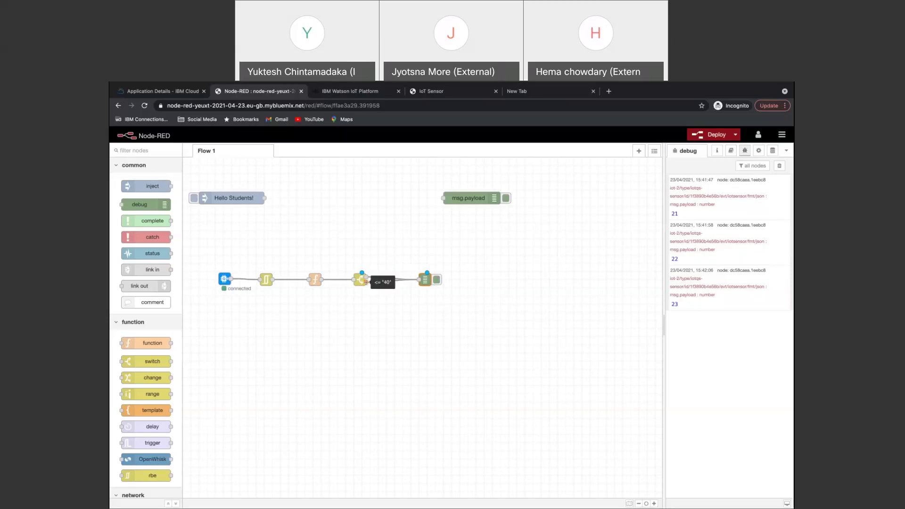
pyautogui.moveTo(367, 282); pyautogui.dragTo(437, 281)
pyautogui.click(714, 135)
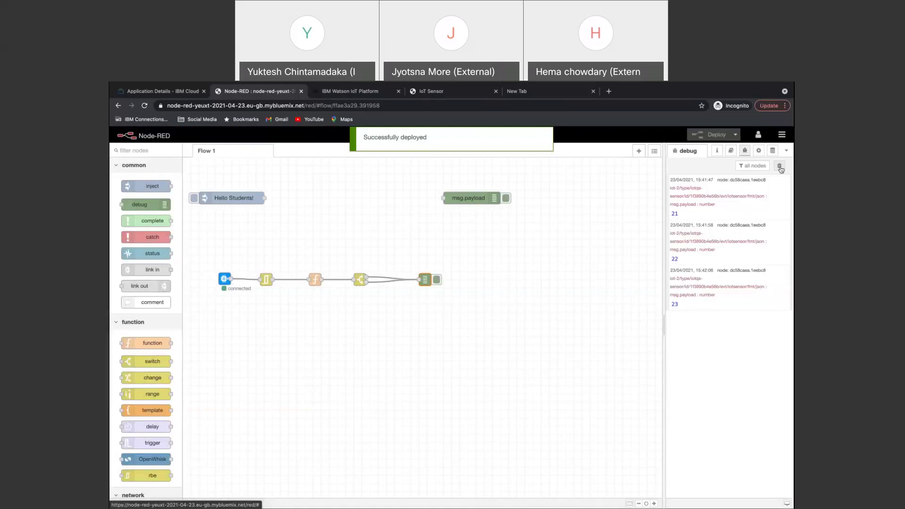
pyautogui.click(779, 166)
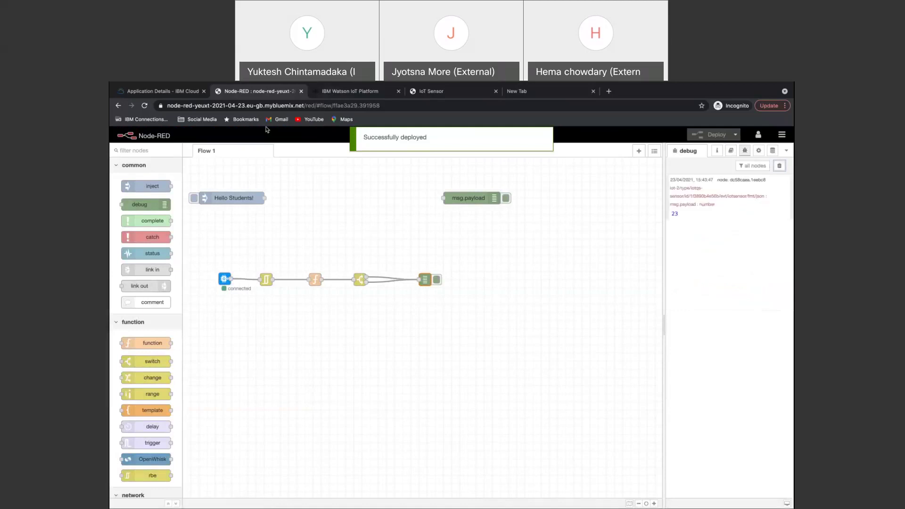
# Bump the sensor temperature from 23°C to 24°C and return to Node-RED.
pyautogui.click(436, 96)
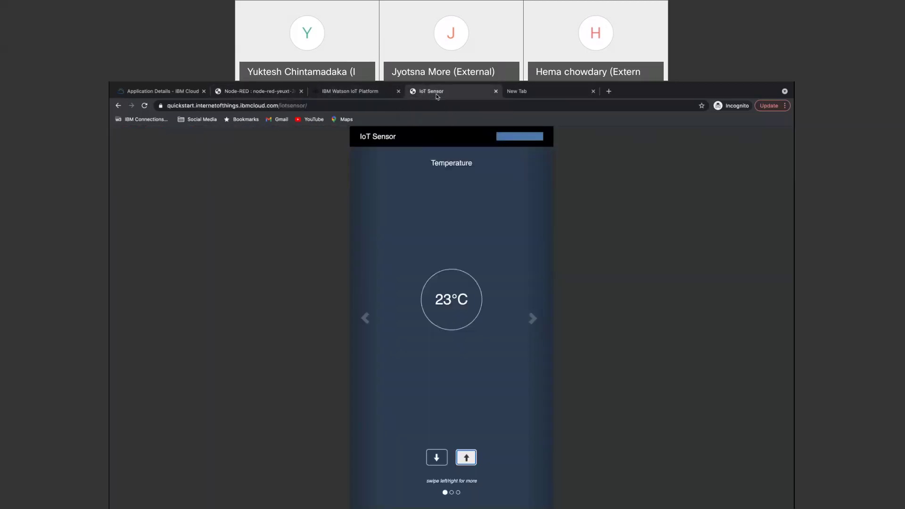
pyautogui.click(467, 459)
pyautogui.click(257, 92)
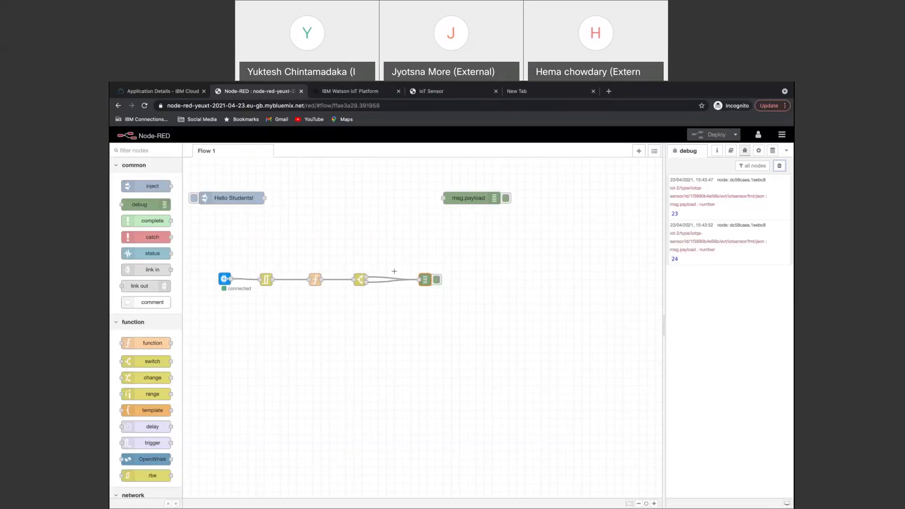
# Shift the debug node right and splice a template node onto each switch output.
pyautogui.moveTo(426, 280); pyautogui.dragTo(501, 267)
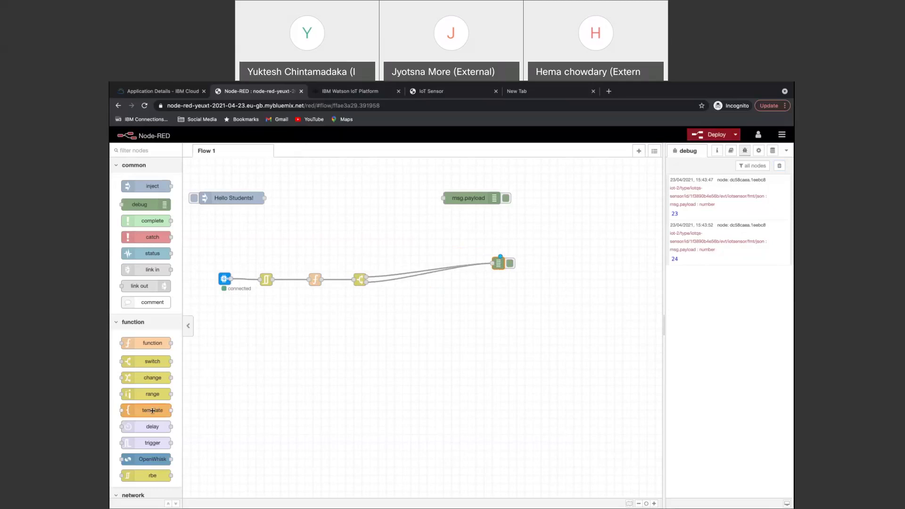
pyautogui.moveTo(153, 411); pyautogui.dragTo(401, 261)
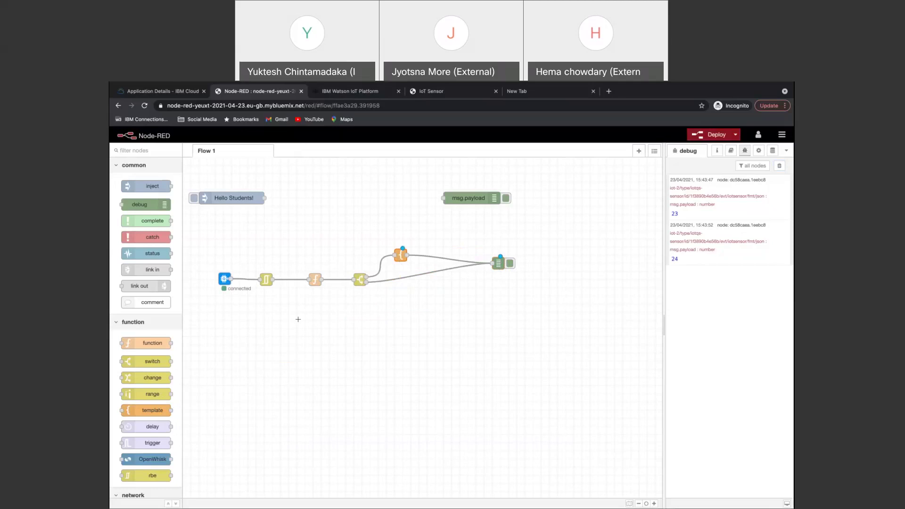
pyautogui.moveTo(151, 410); pyautogui.dragTo(415, 279)
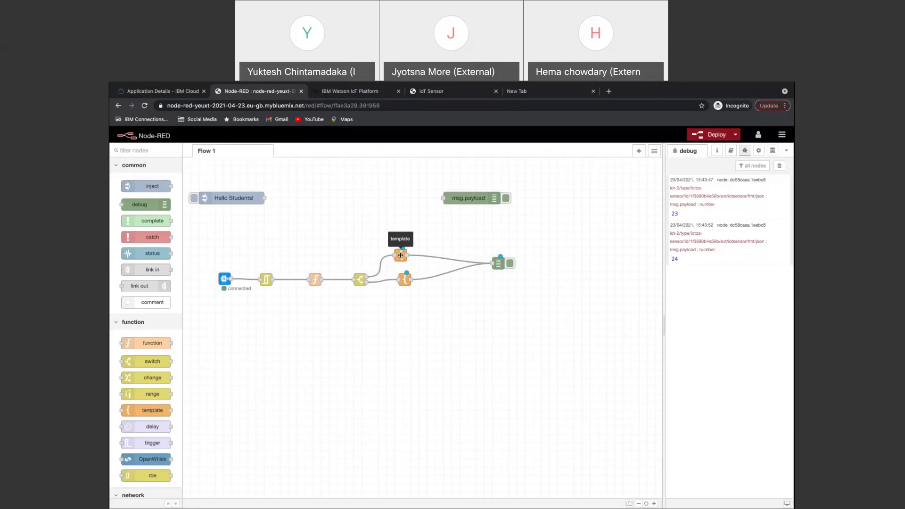
# Set the upper template's text to 'Temperature is {{payload}}! Danger!' and verify it.
pyautogui.doubleClick(401, 255)
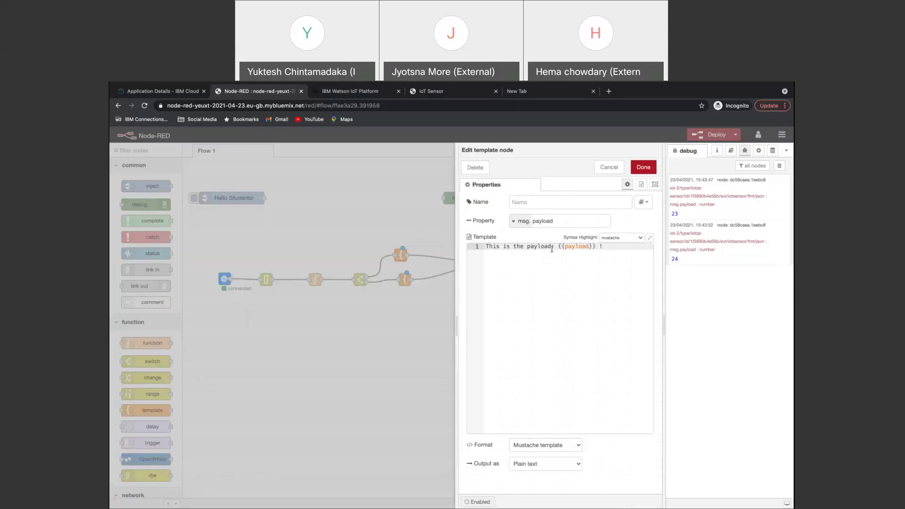
pyautogui.moveTo(556, 247); pyautogui.dragTo(477, 246)
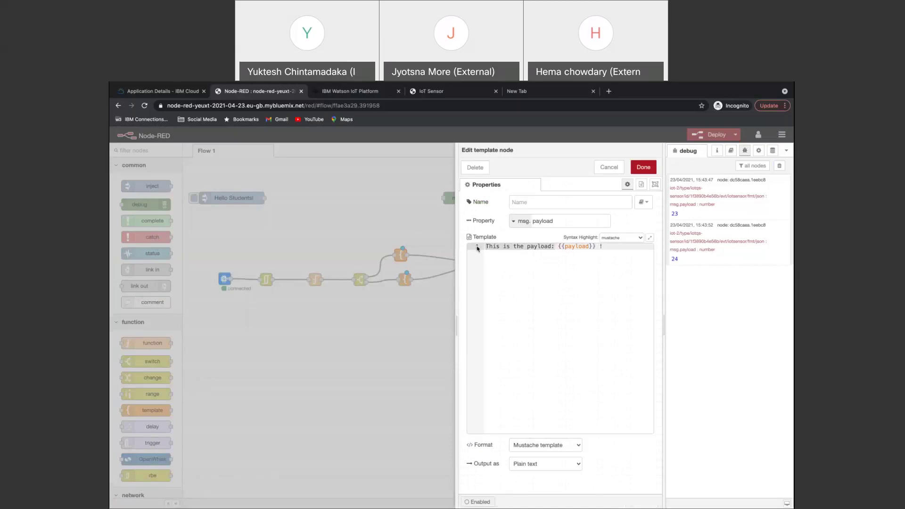
pyautogui.write('Tempere')
pyautogui.press('BackSpace')
pyautogui.write('ature is')
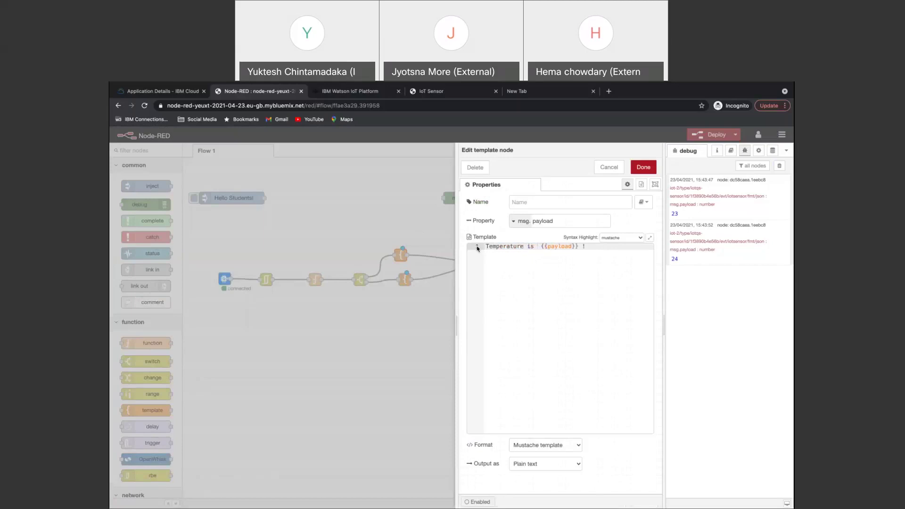
pyautogui.press('BackSpace')
pyautogui.press('BackSpace')
pyautogui.write('!')
pyautogui.write('Danger!')
pyautogui.click(637, 168)
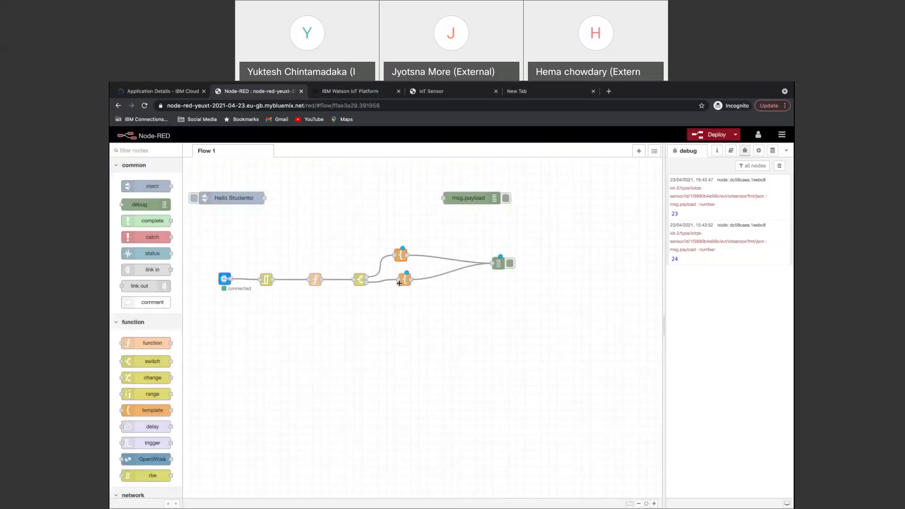
pyautogui.doubleClick(401, 255)
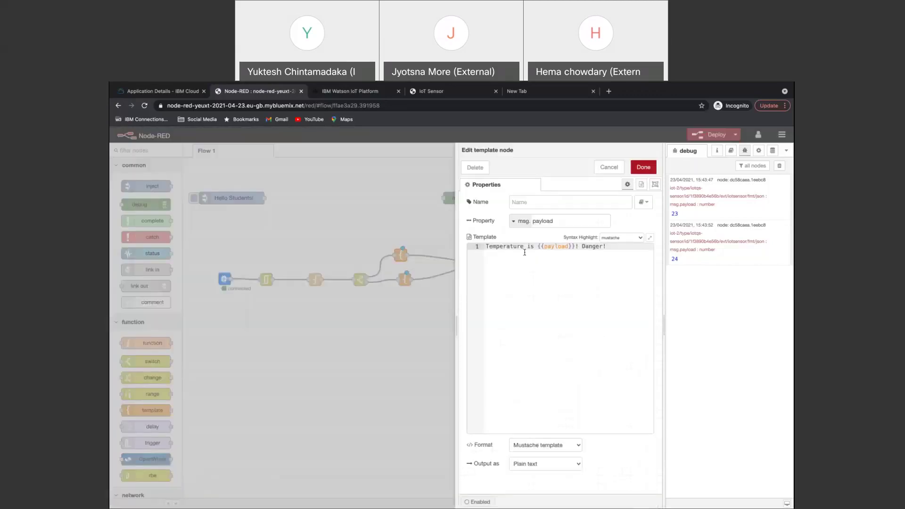
pyautogui.click(644, 167)
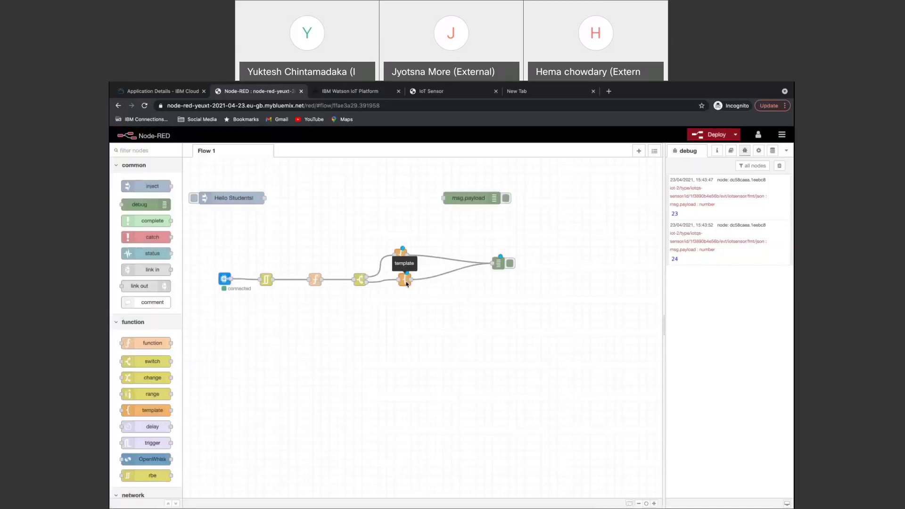
# Set the lower template to 'Temperature is {{payload}} cool :-)', clear the debug log, and deploy.
pyautogui.doubleClick(406, 283)
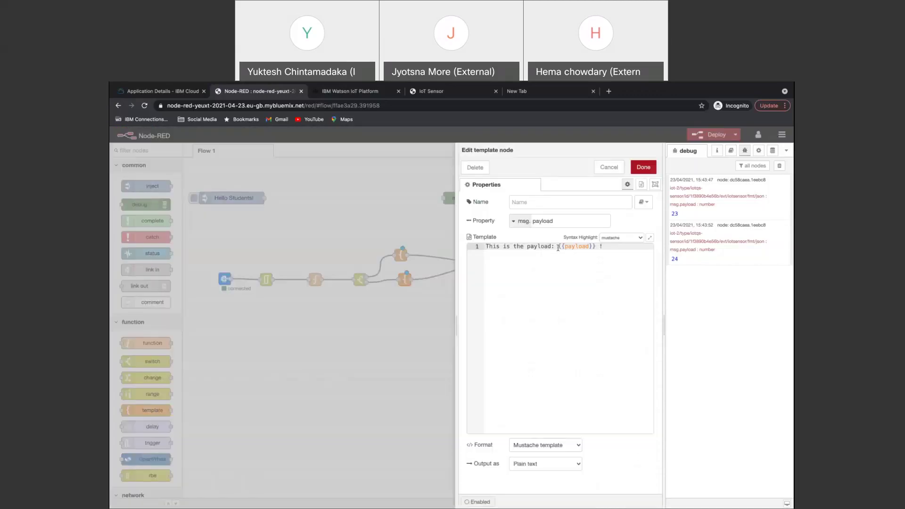
pyautogui.moveTo(556, 247); pyautogui.dragTo(472, 242)
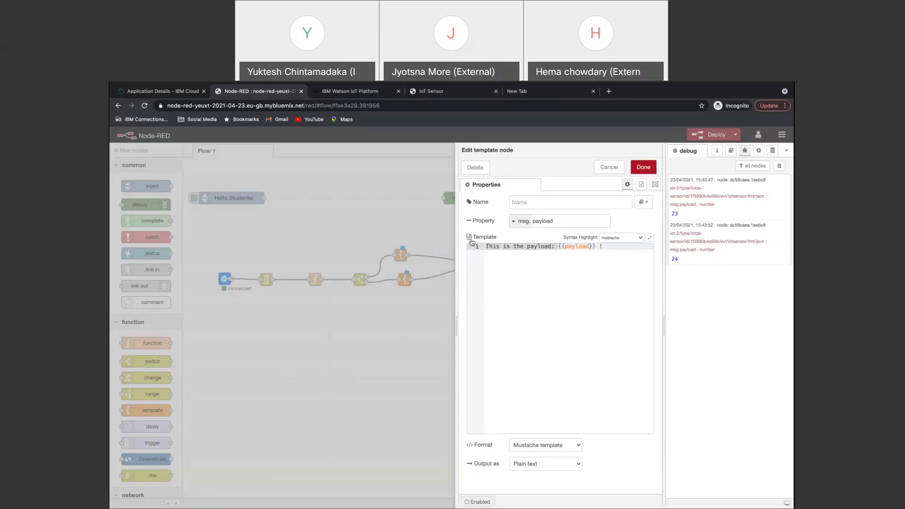
pyautogui.write('Tempereatur')
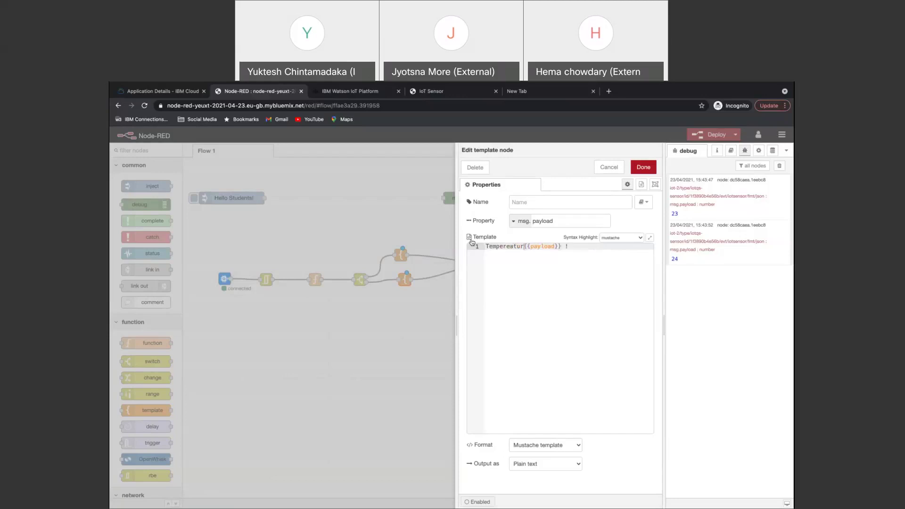
pyautogui.press('BackSpace')
pyautogui.press('BackSpace')
pyautogui.press('BackSpace')
pyautogui.write('ature is')
pyautogui.click(592, 249)
pyautogui.write('cool :-)')
pyautogui.click(644, 167)
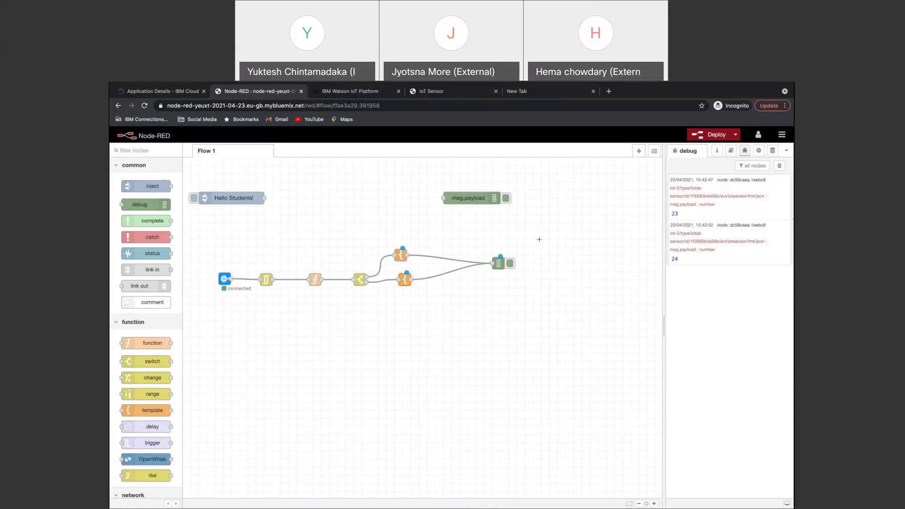
pyautogui.click(779, 167)
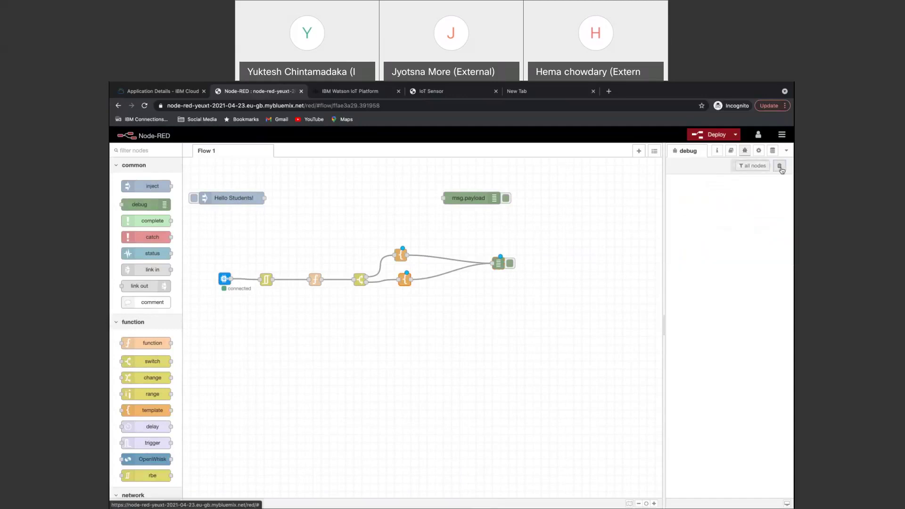
pyautogui.click(720, 137)
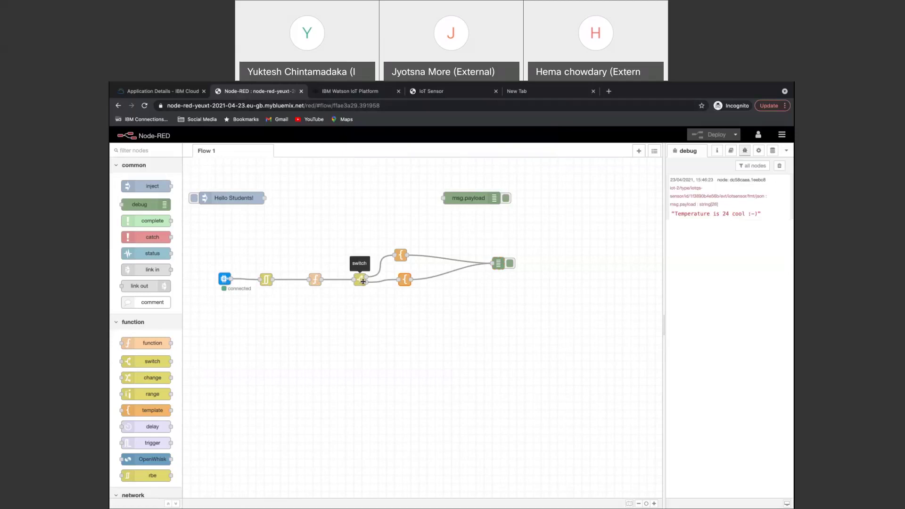
# Move the lower template node down below the switch node.
pyautogui.moveTo(409, 286); pyautogui.dragTo(405, 302)
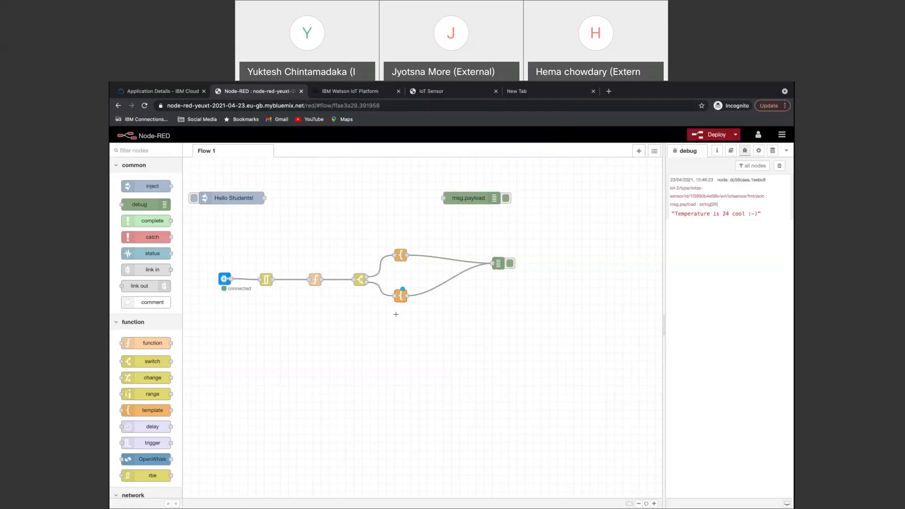
pyautogui.moveTo(733, 219)
# Step the sensor temperature up from 24°C to 41°C, then return to Node-RED.
pyautogui.click(436, 94)
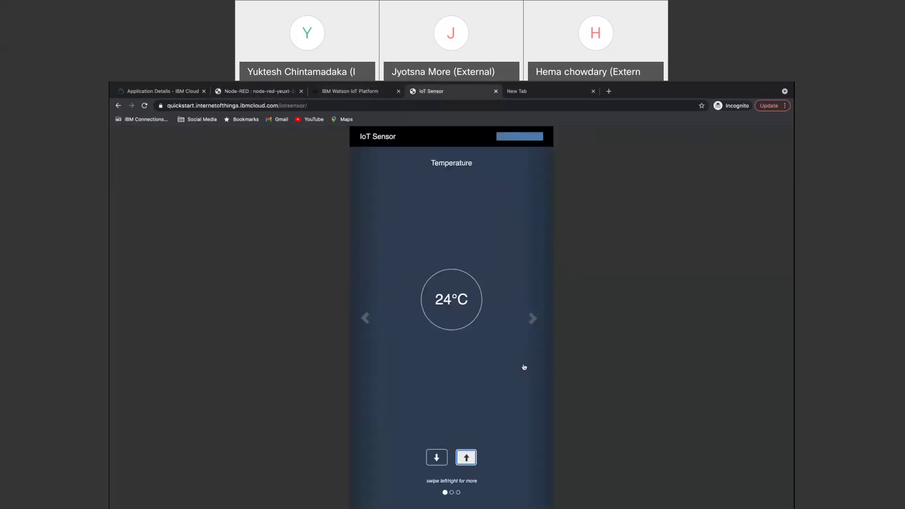
pyautogui.click(466, 457)
pyautogui.click(467, 458)
pyautogui.click(466, 458)
pyautogui.click(466, 457)
pyautogui.click(466, 458)
pyautogui.click(466, 458)
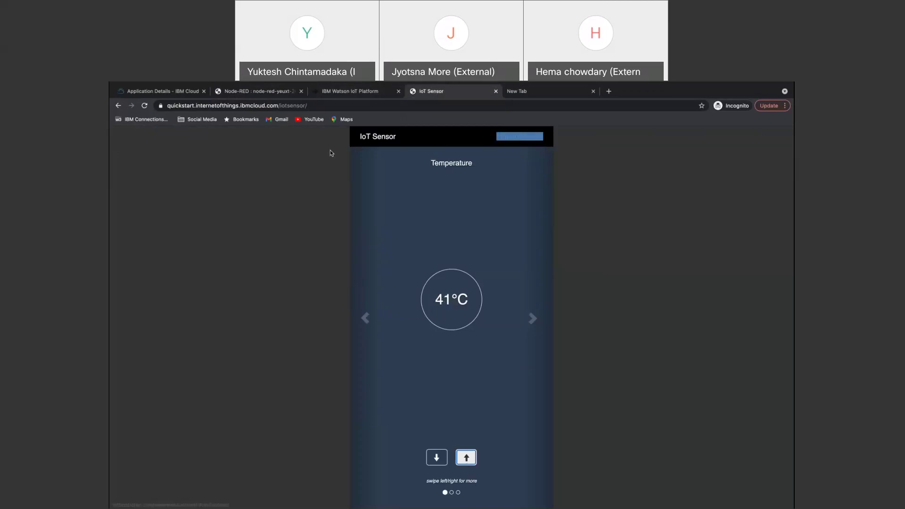
pyautogui.click(276, 92)
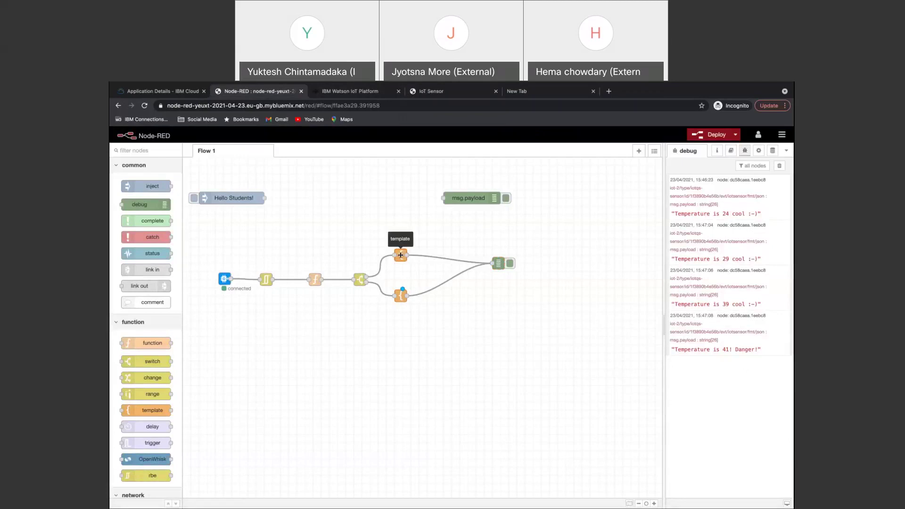
pyautogui.doubleClick(401, 255)
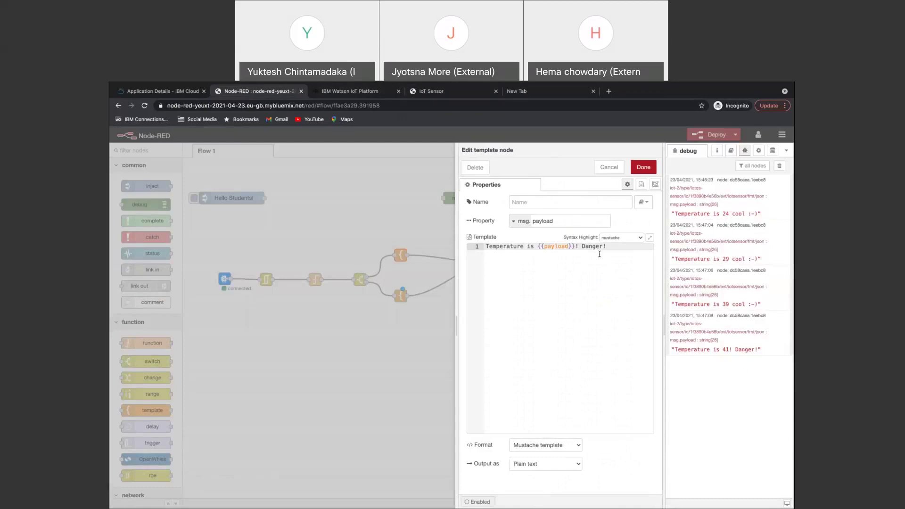
pyautogui.click(619, 173)
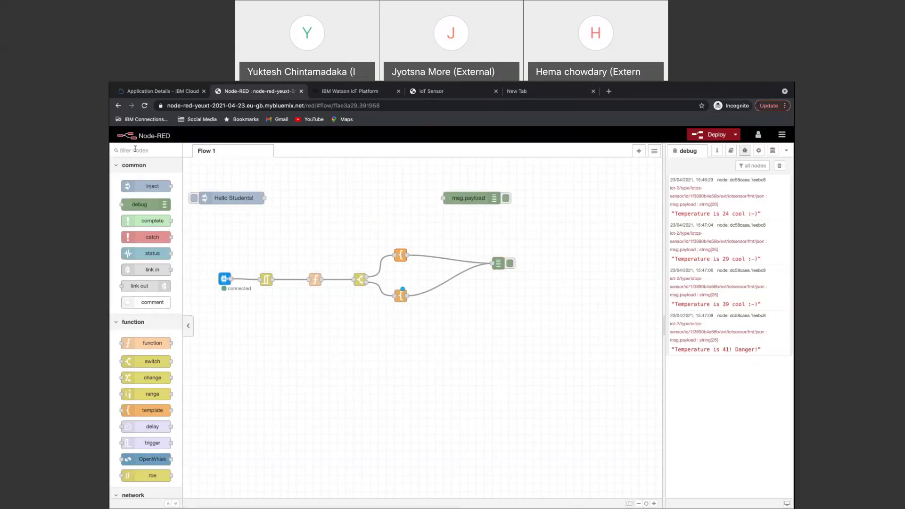
# Filter the node palette by 'data', then clear the filter.
pyautogui.click(135, 149)
pyautogui.write('data')
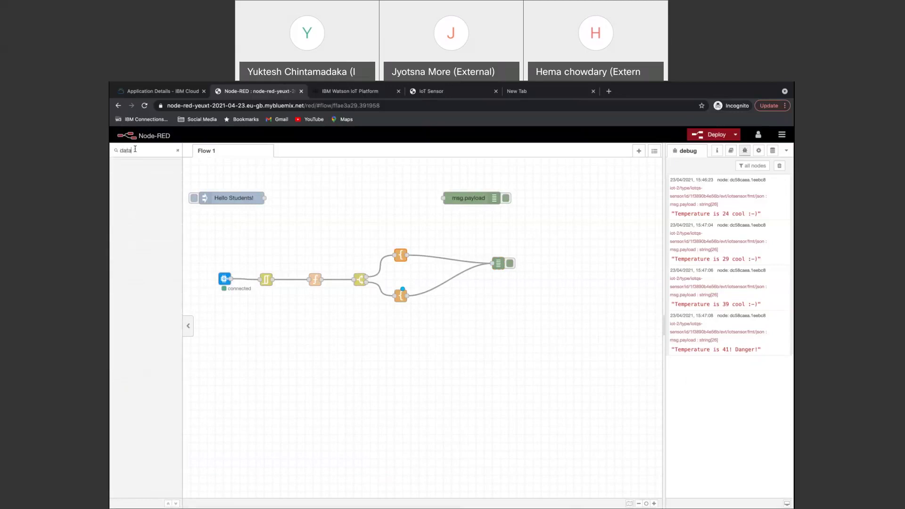
pyautogui.press('BackSpace')
pyautogui.press('BackSpace')
pyautogui.press('BackSpace')
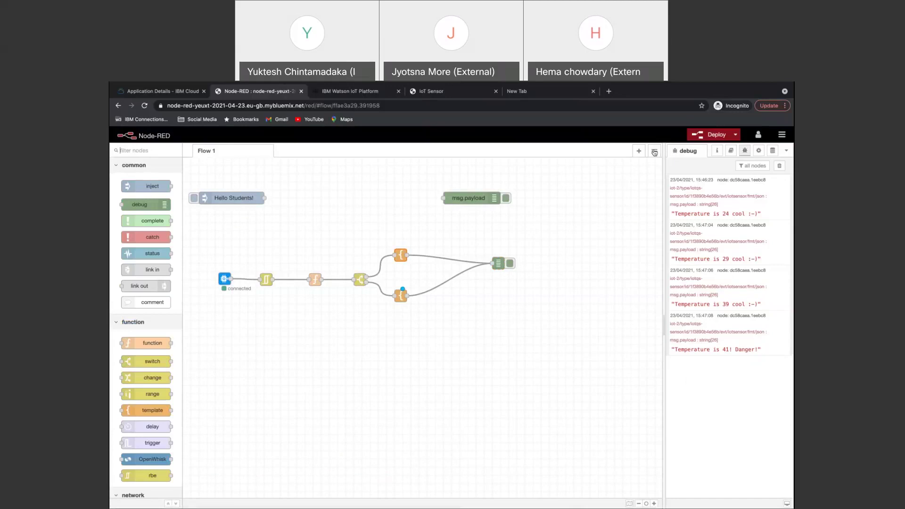
# Open and close palette management, then filter the palette by 'clo' to show the Cloudant nodes.
pyautogui.click(782, 135)
pyautogui.click(729, 264)
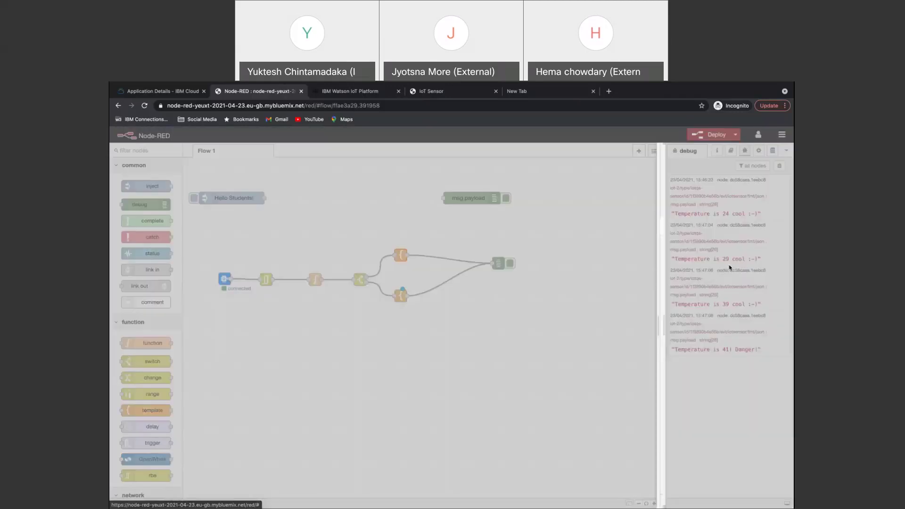
pyautogui.click(487, 200)
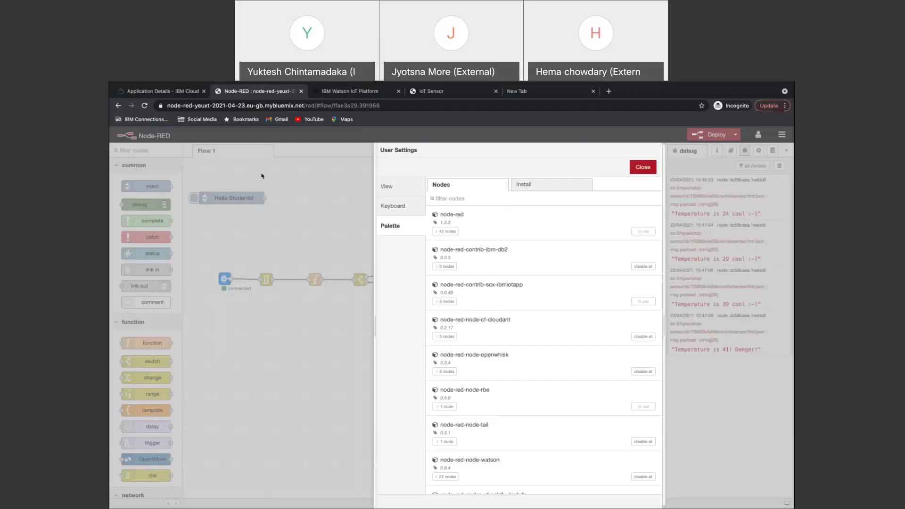
pyautogui.press('Escape')
pyautogui.click(140, 150)
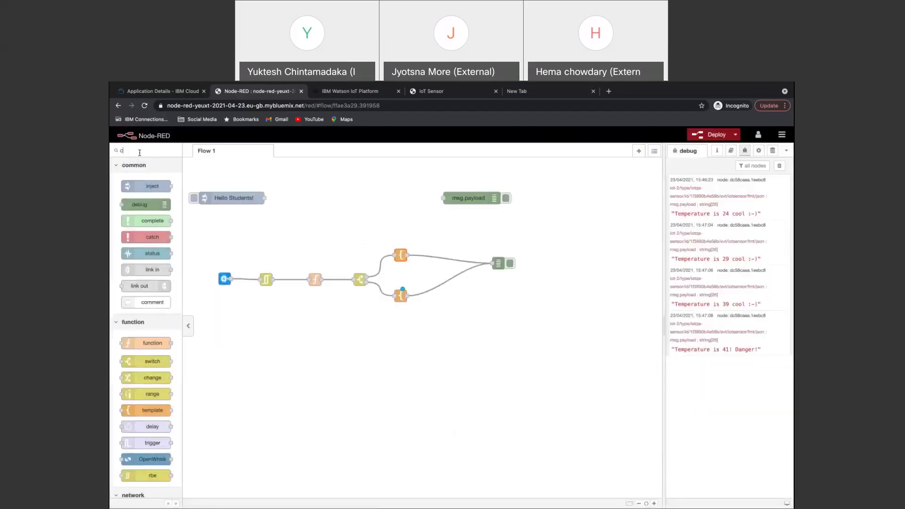
pyautogui.write('clo')
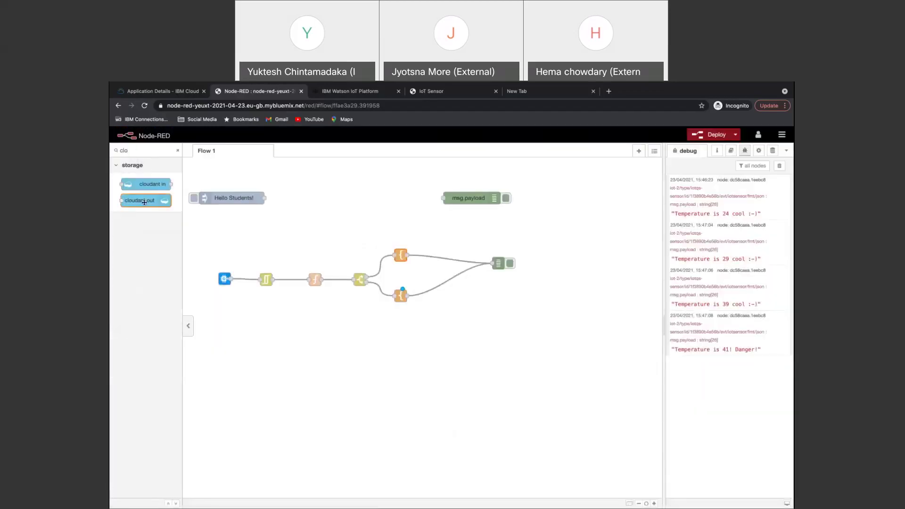
# Place a cloudant out node above the debug node and wire both function node outputs into it.
pyautogui.moveTo(144, 201); pyautogui.dragTo(509, 325)
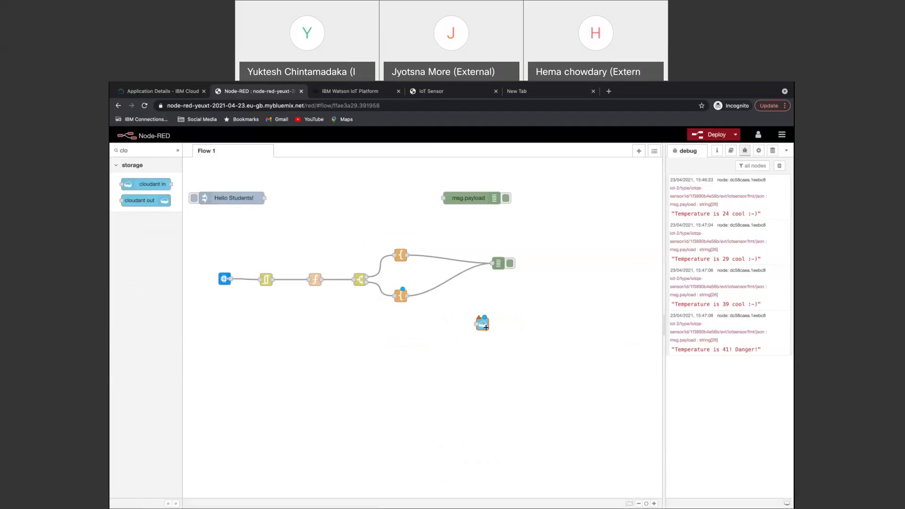
pyautogui.moveTo(483, 323); pyautogui.dragTo(475, 248)
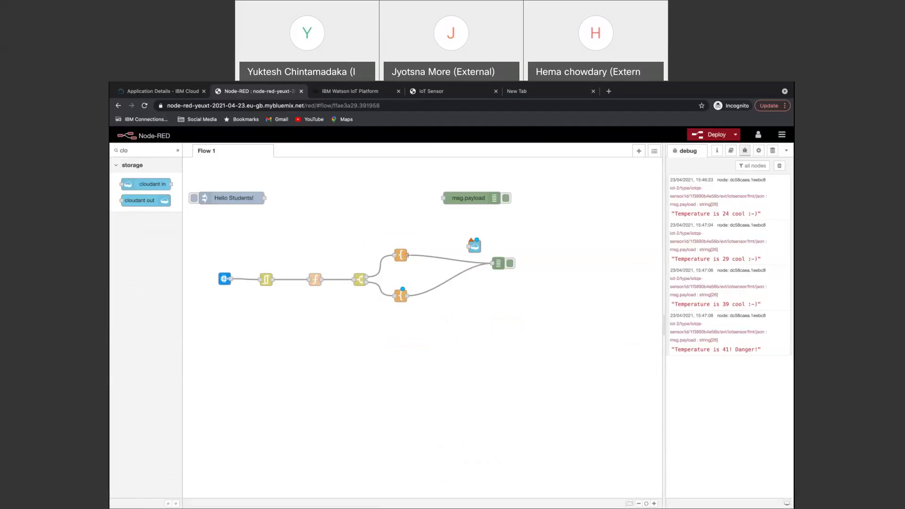
pyautogui.moveTo(407, 255); pyautogui.dragTo(471, 246)
pyautogui.moveTo(408, 295)
pyautogui.mouseDown()
pyautogui.moveTo(466, 257)
pyautogui.moveTo(413, 297)
pyautogui.mouseUp()
pyautogui.doubleClick(476, 248)
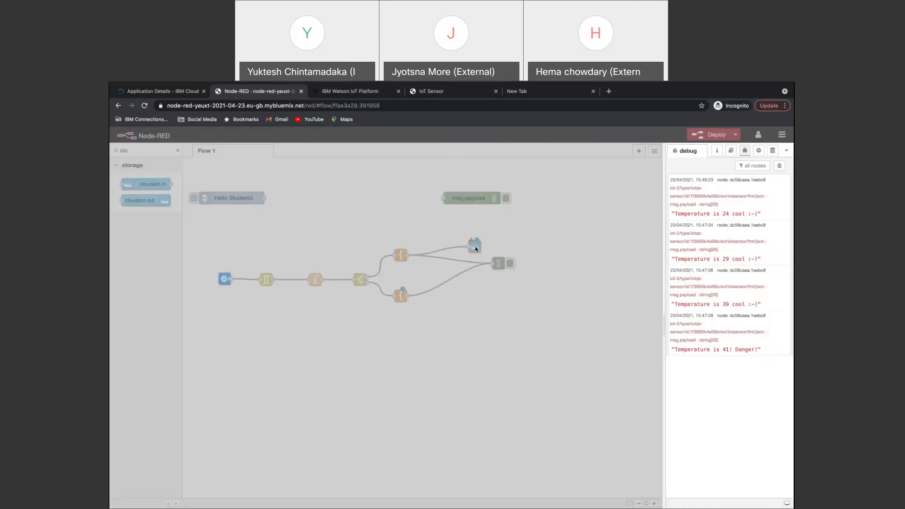
pyautogui.press('Escape')
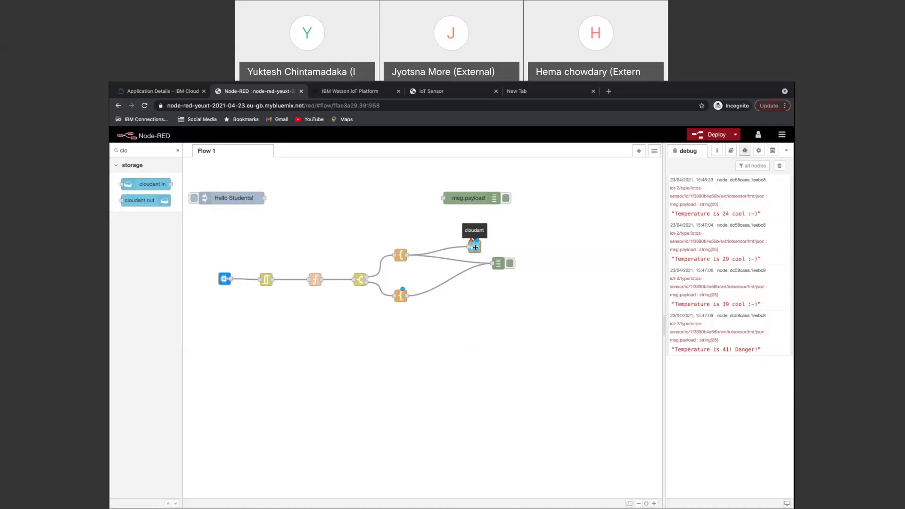
# Enter 'sample' as the cloudant out node's Database and save the node settings.
pyautogui.doubleClick(475, 246)
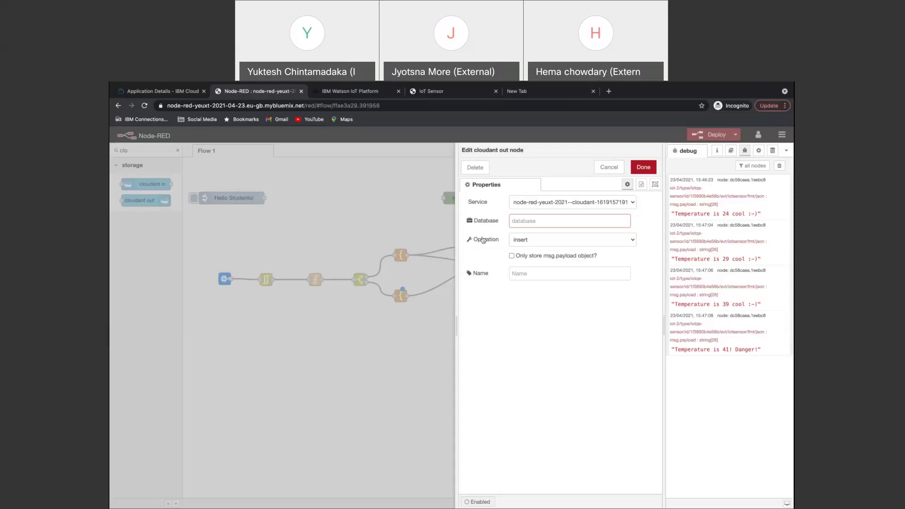
pyautogui.click(521, 222)
pyautogui.write('sample')
pyautogui.click(644, 168)
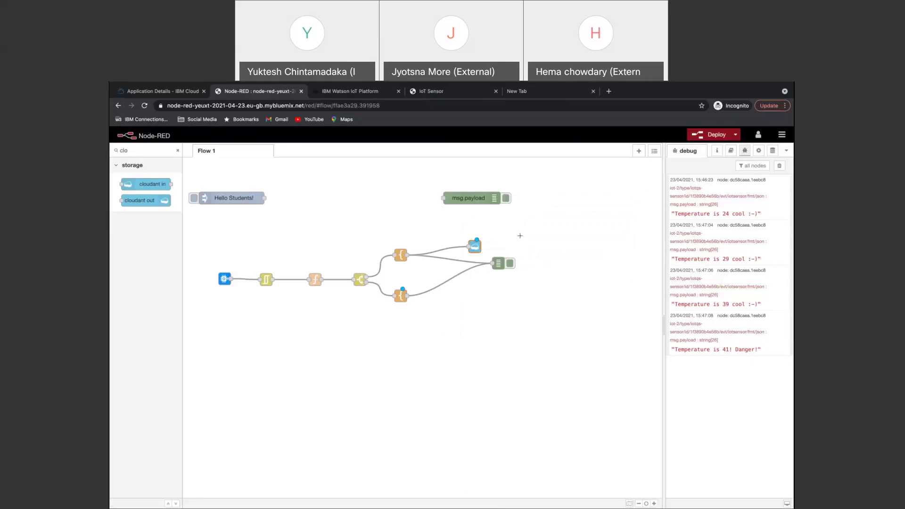
# Go to the IBM Cloud dashboard's full resource list and expand the Cloud Foundry services.
pyautogui.click(151, 90)
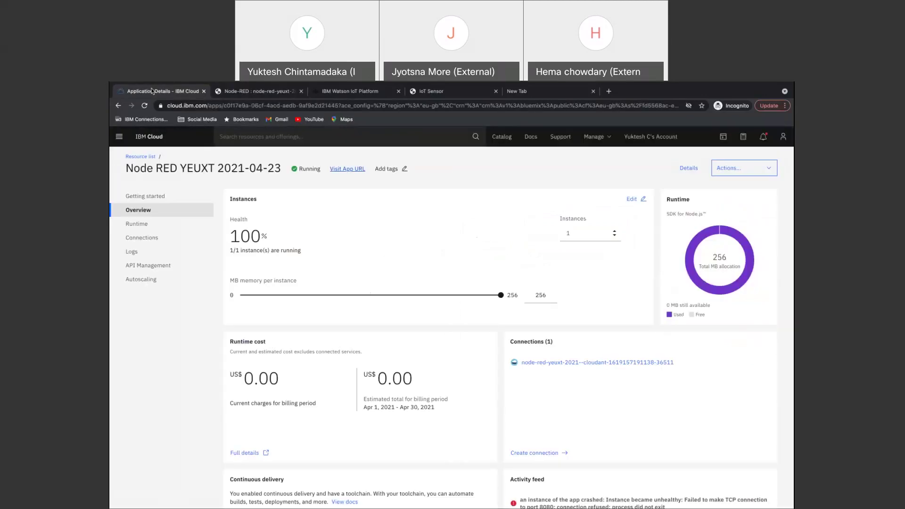
pyautogui.click(154, 137)
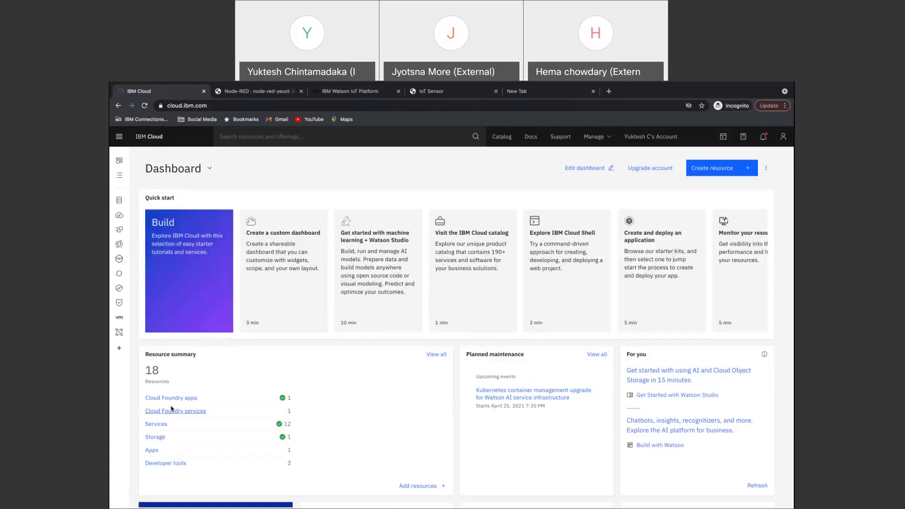
pyautogui.click(184, 398)
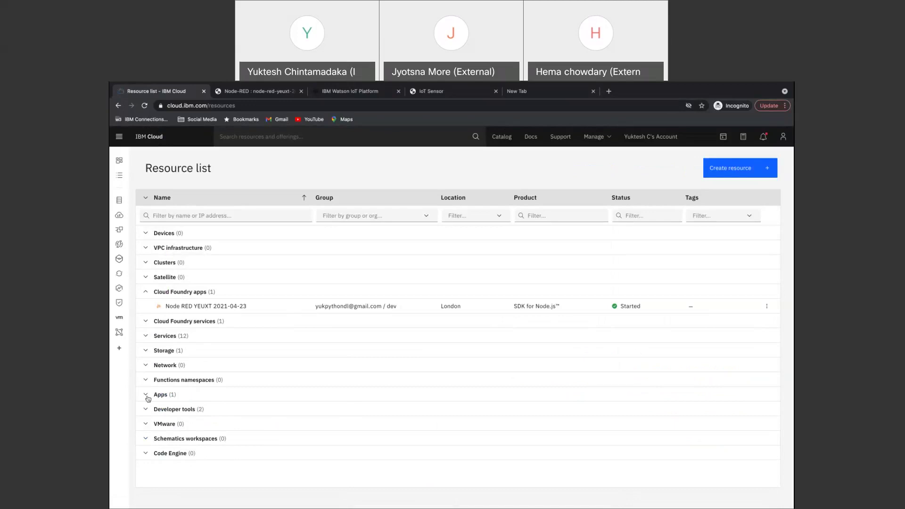
pyautogui.click(145, 321)
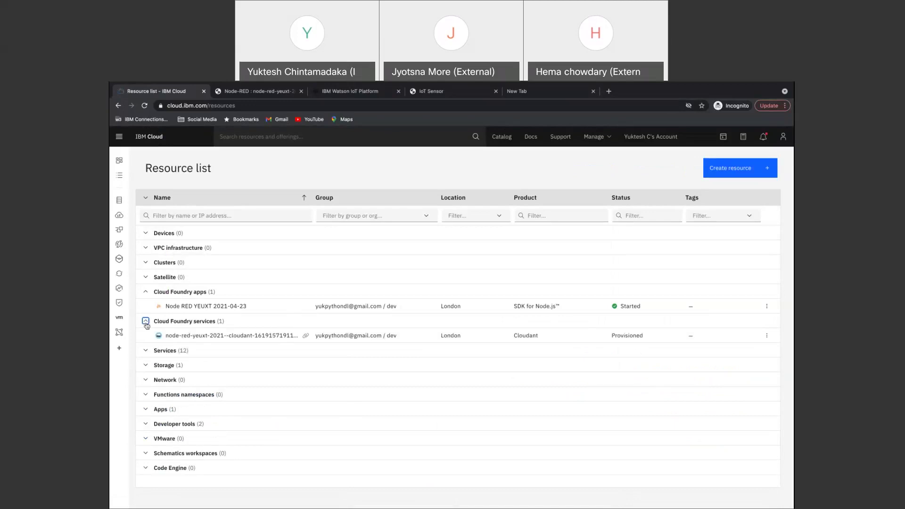
pyautogui.click(145, 351)
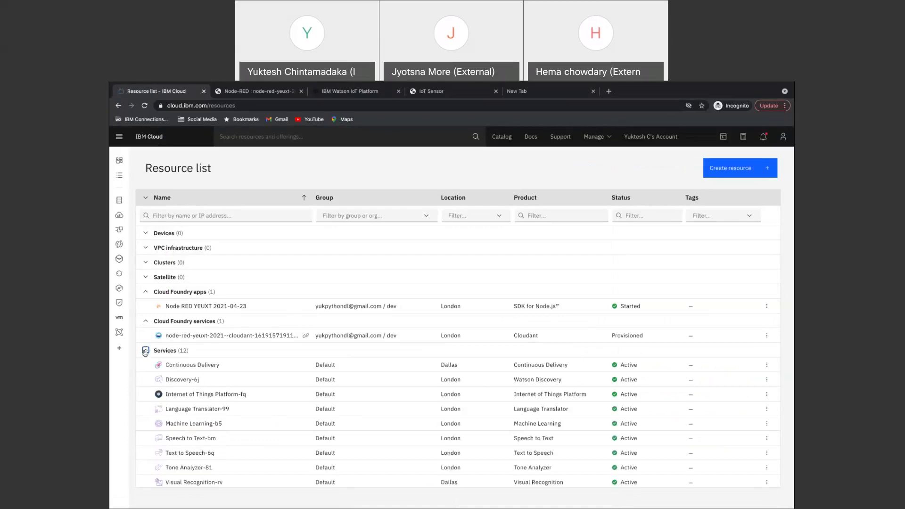
pyautogui.click(145, 352)
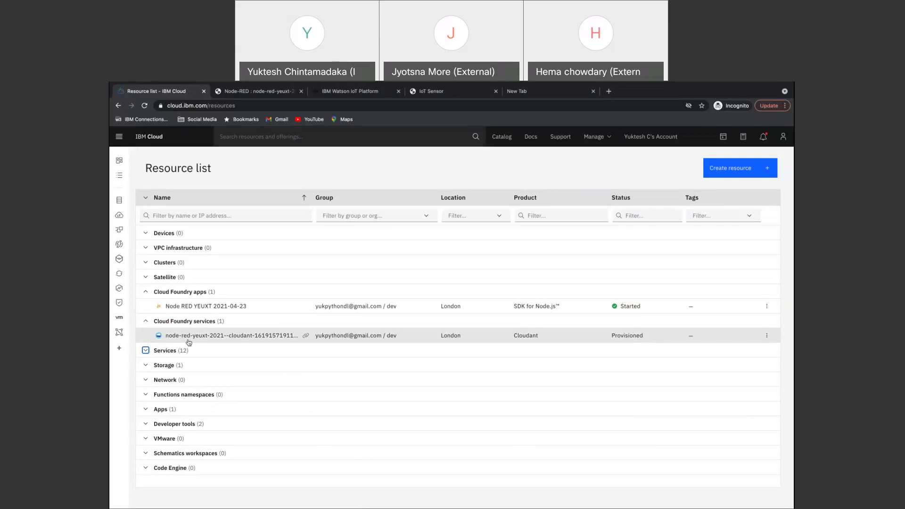
# Open the Cloudant service from the resource list's Services and launch its Cloudant Dashboard.
pyautogui.click(238, 337)
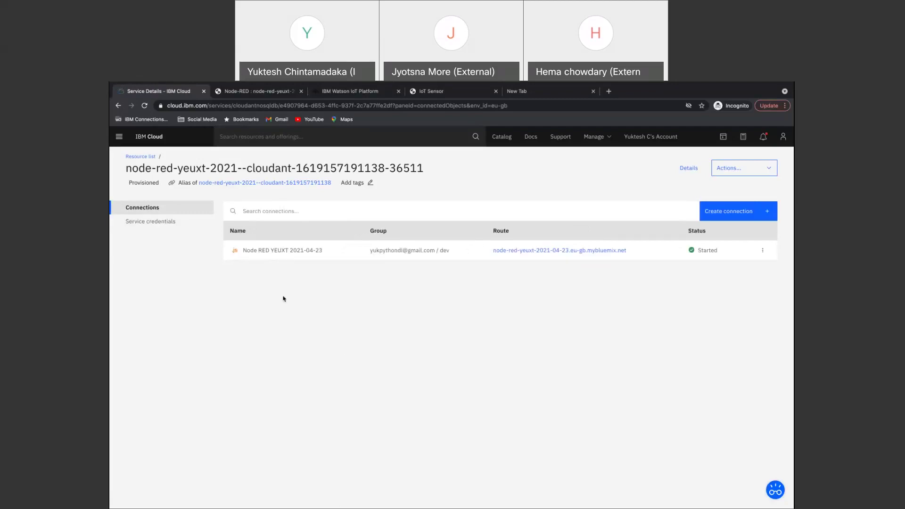
pyautogui.click(122, 108)
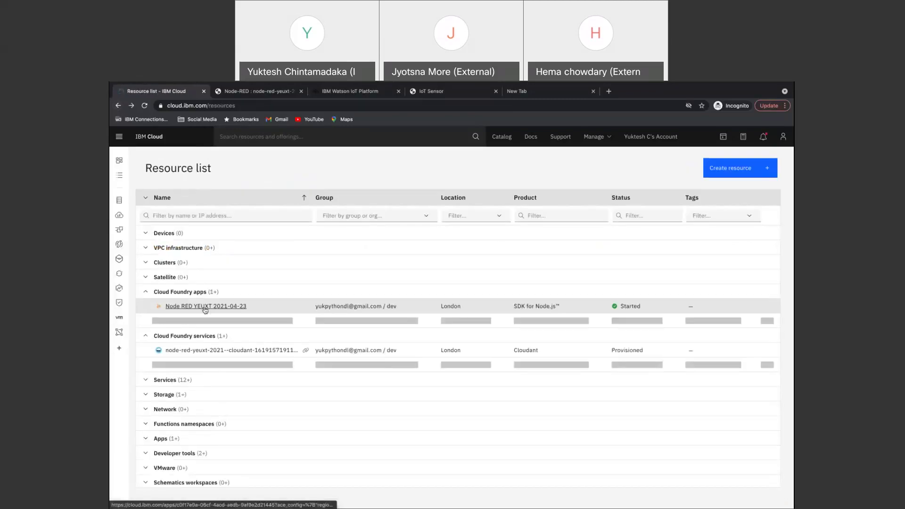
pyautogui.click(146, 350)
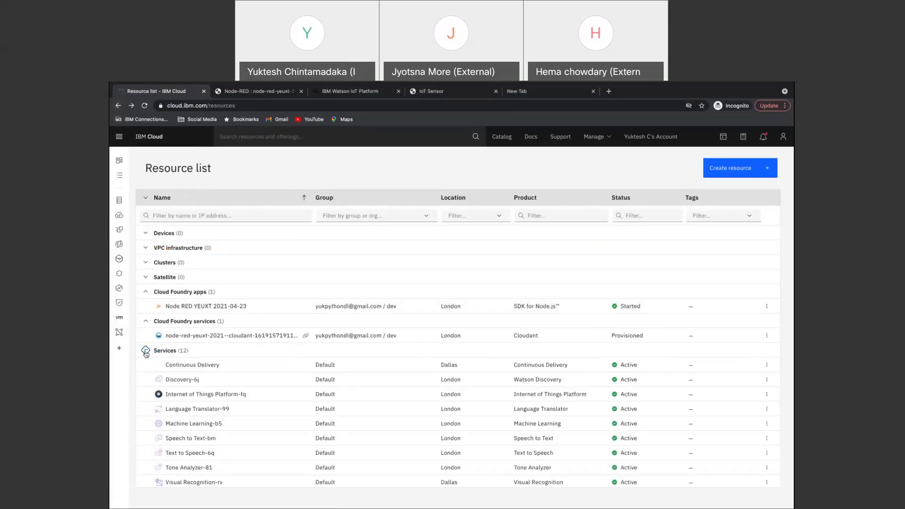
pyautogui.scroll(-3, 215, 401)
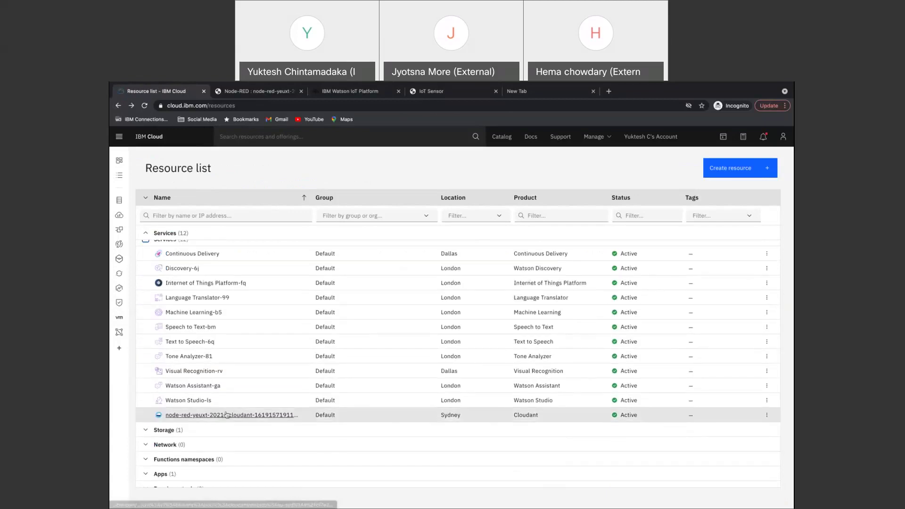
pyautogui.click(221, 416)
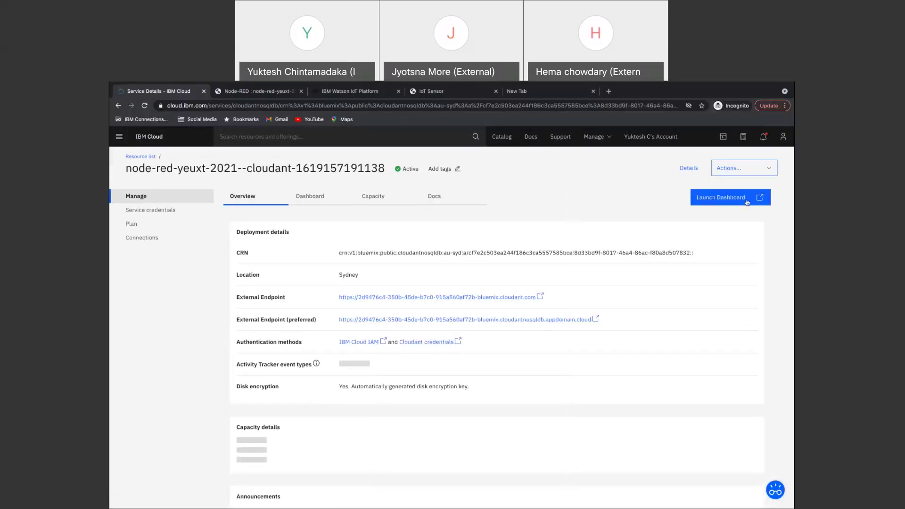
pyautogui.click(726, 200)
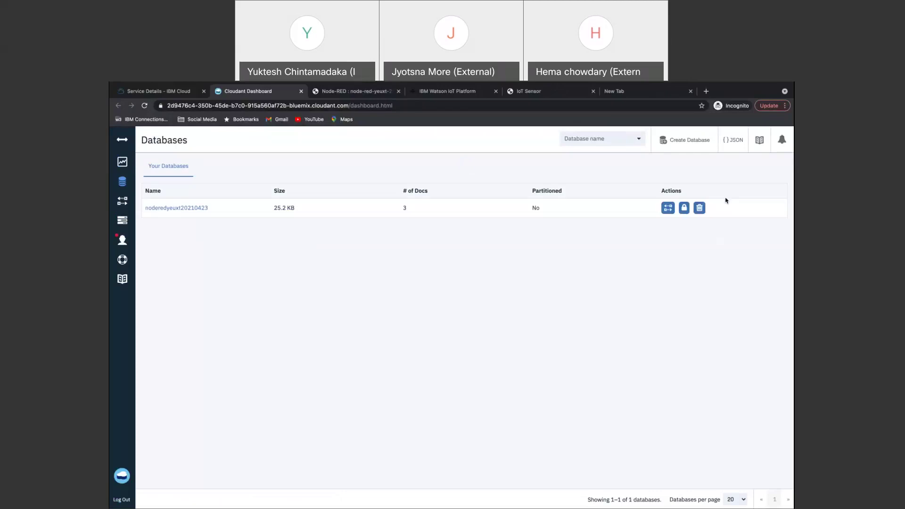
# Create a database named 'samplee' with the Non-partitioned option in the Cloudant Dashboard.
pyautogui.click(687, 140)
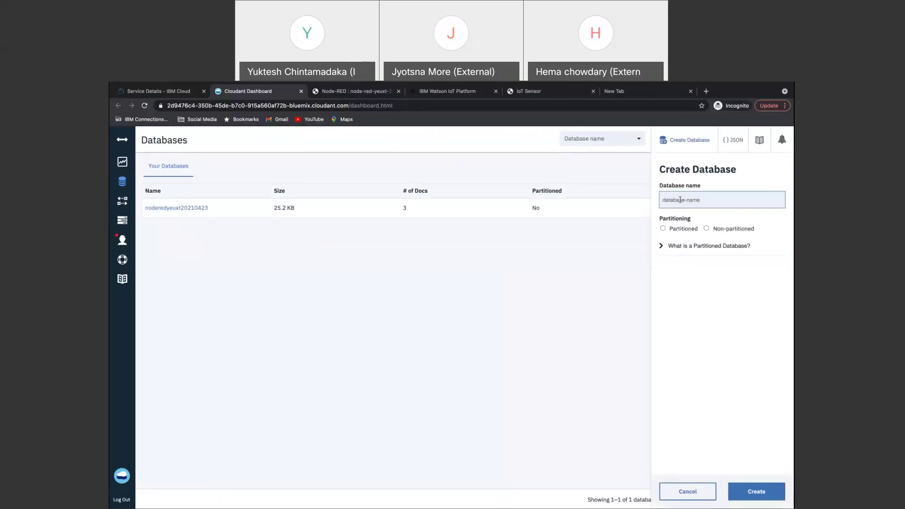
pyautogui.write('samples')
pyautogui.click(706, 228)
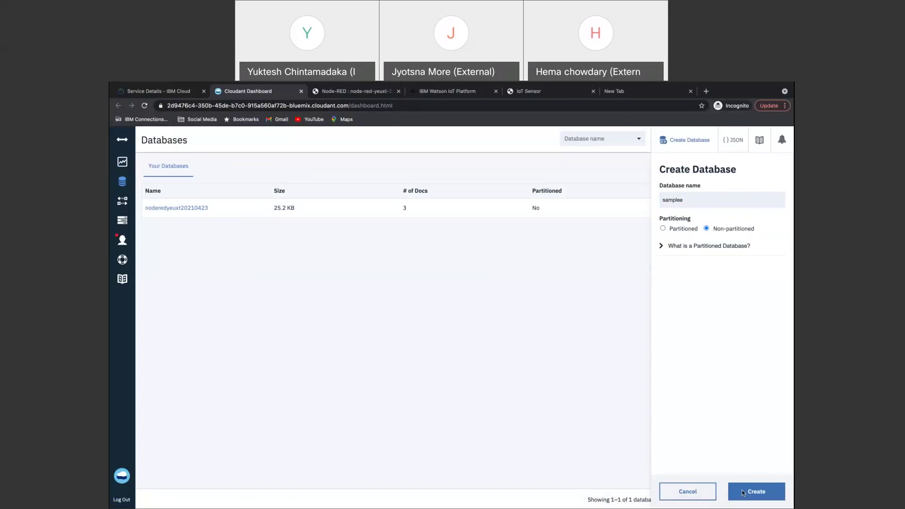
pyautogui.click(743, 493)
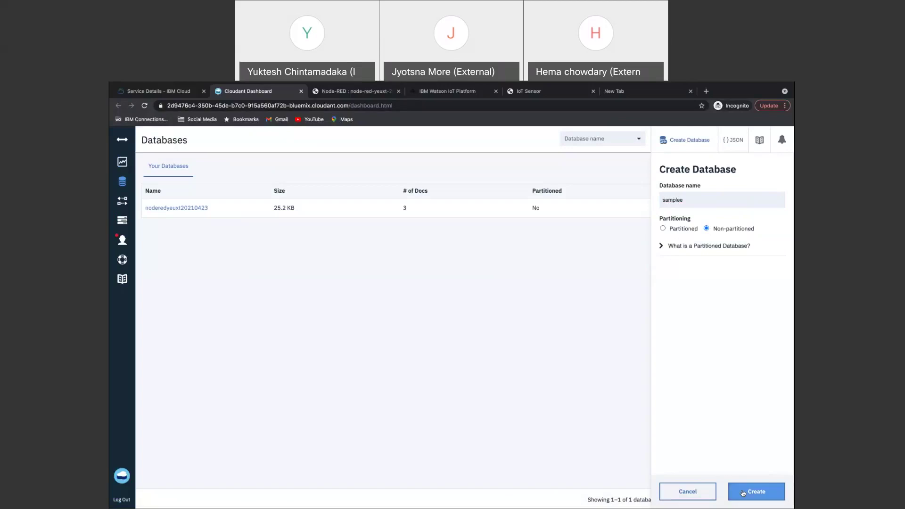
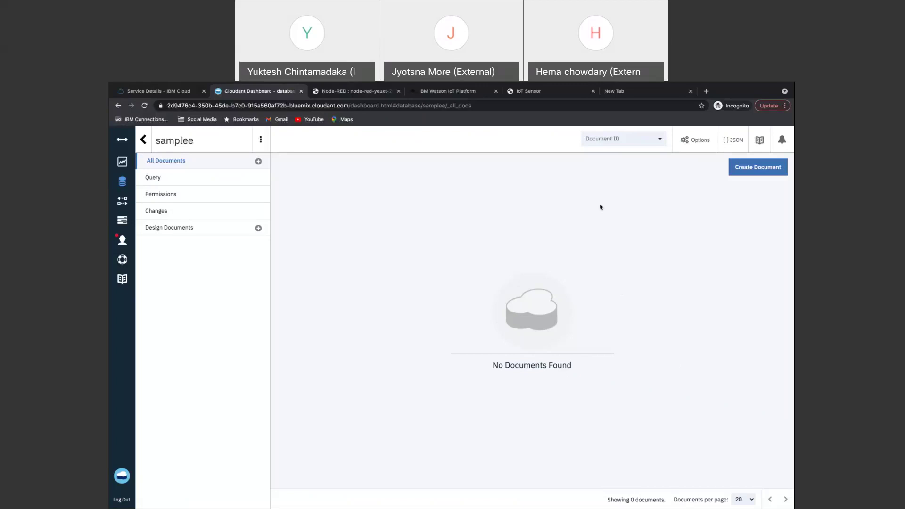
# Clear the old debug messages and redeploy the flow with its new Cloudant output node.
pyautogui.click(357, 92)
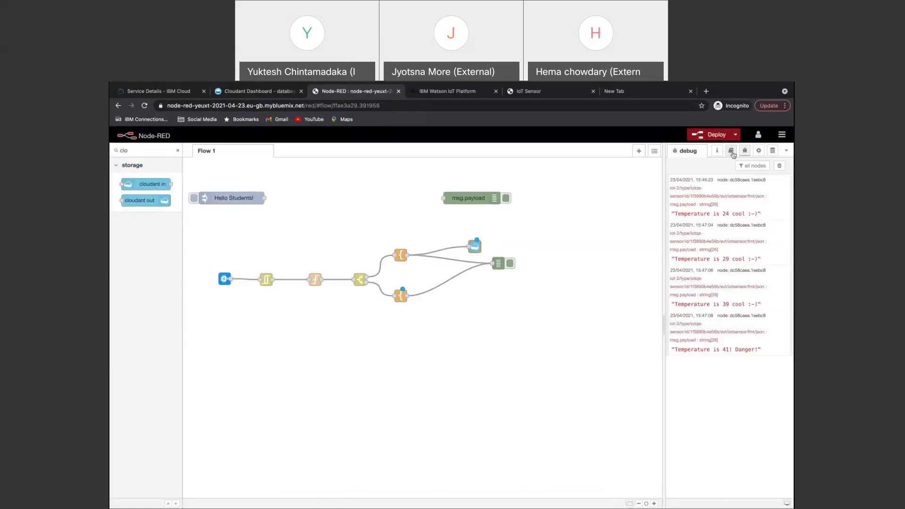
pyautogui.click(779, 166)
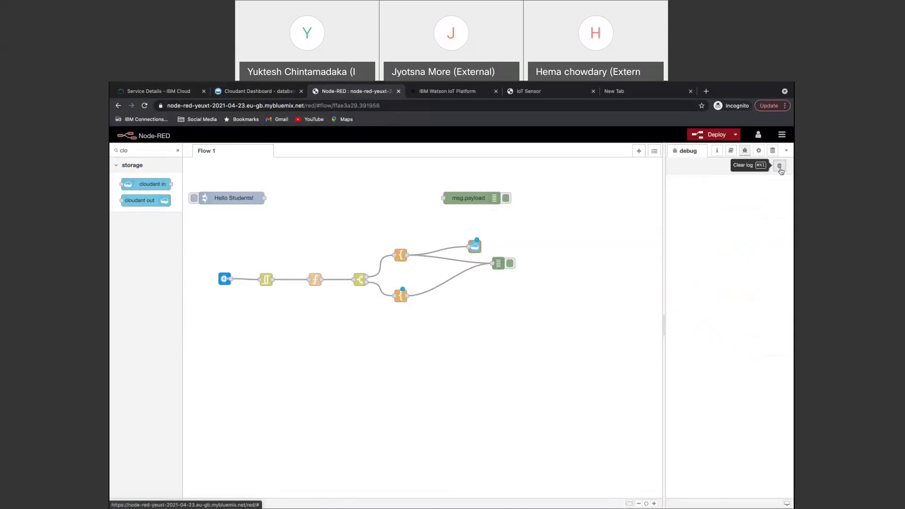
pyautogui.click(711, 134)
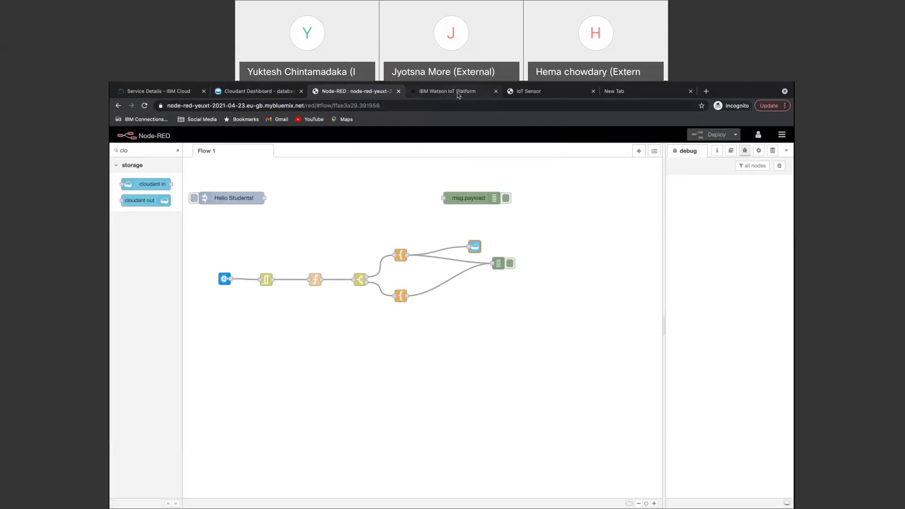
# Raise the simulated sensor temperature one step, from 41°C to 42°C.
pyautogui.click(544, 92)
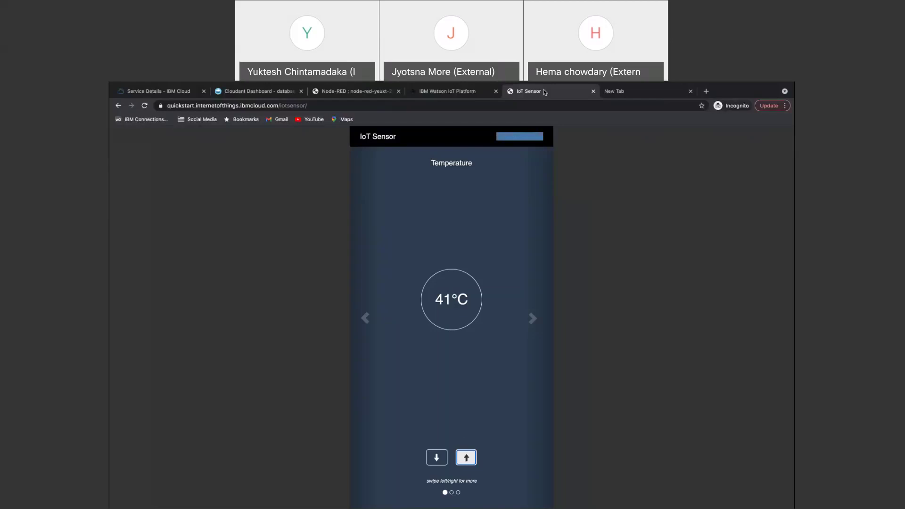
pyautogui.click(466, 457)
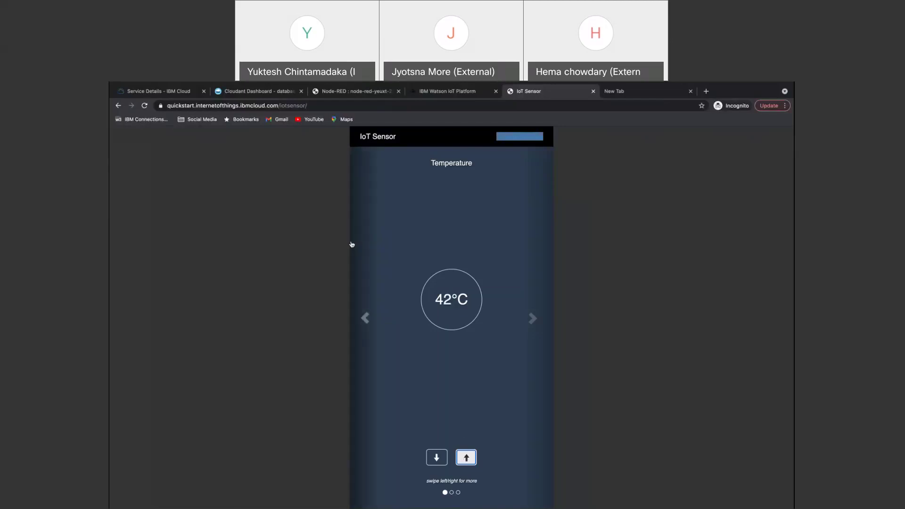
pyautogui.click(343, 92)
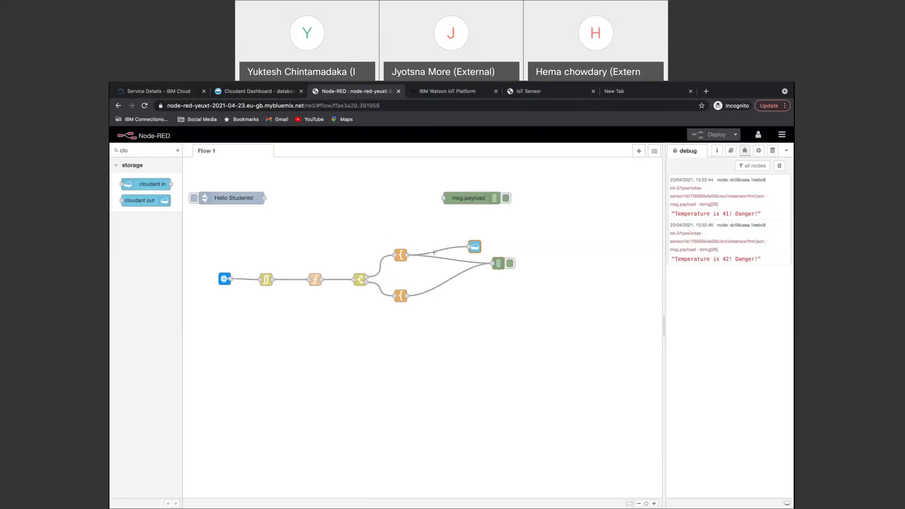
# Select the debug node showing the 42°C danger reading, then view the empty samplee database.
pyautogui.click(497, 265)
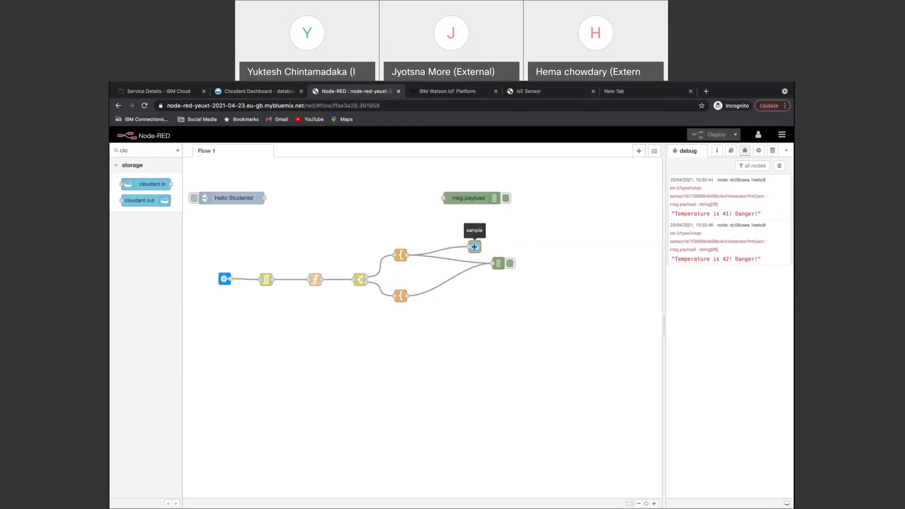
pyautogui.click(240, 93)
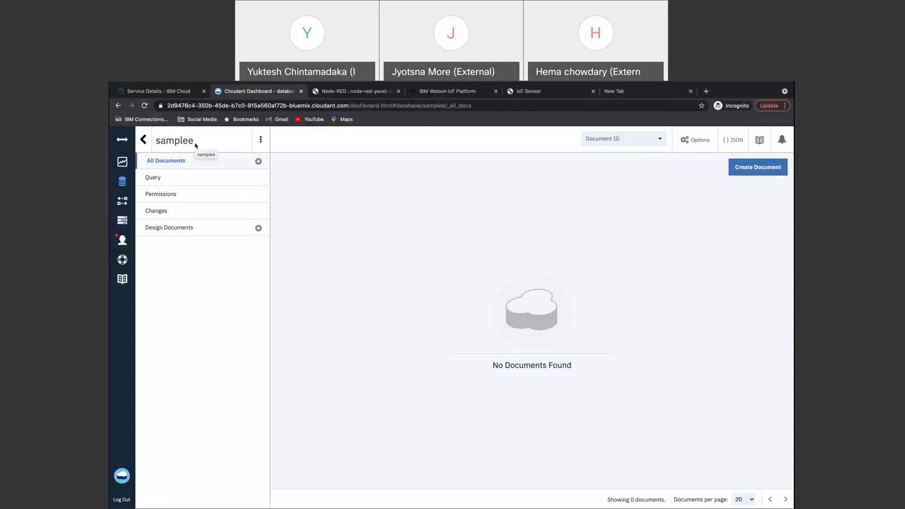
# Reload the samplee database page, which still reports 0 documents found.
pyautogui.click(145, 106)
pyautogui.click(353, 91)
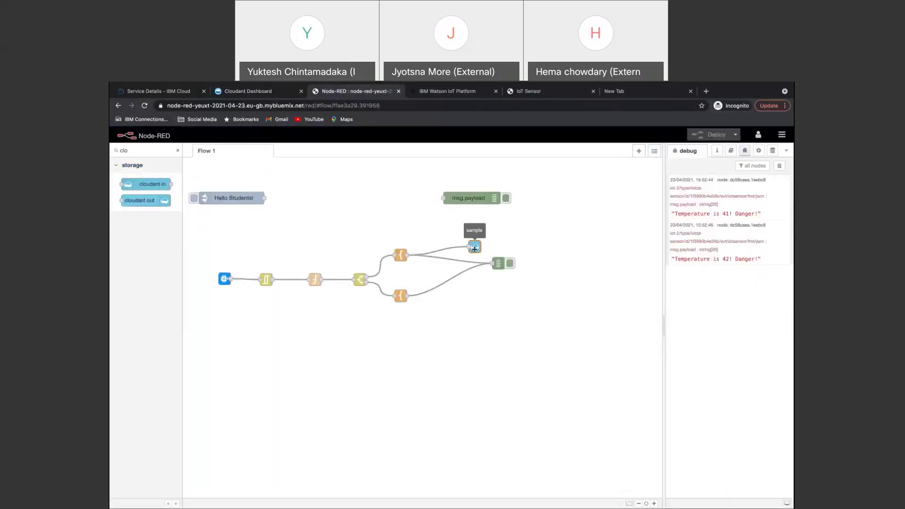
# Change the Cloudant output node's database from 'sample' to 'samplee', clear the debug log, redeploy.
pyautogui.doubleClick(474, 247)
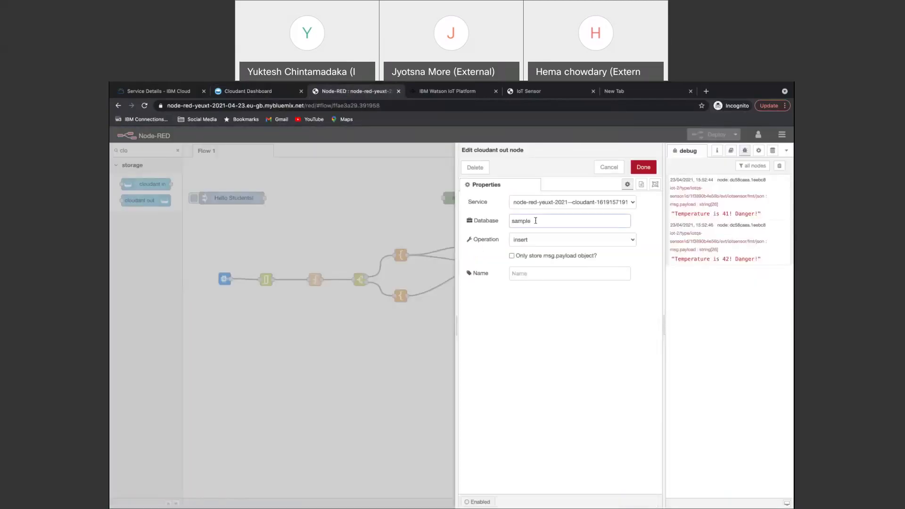
pyautogui.write('d')
pyautogui.click(643, 172)
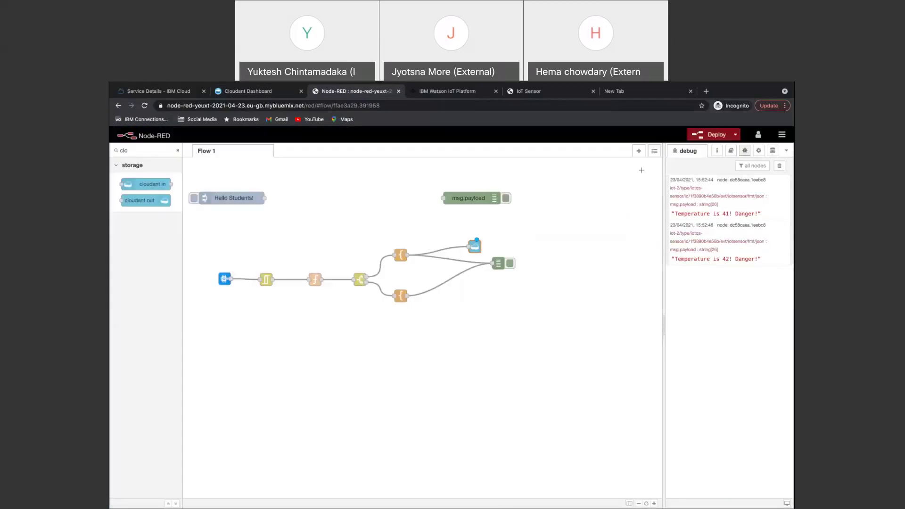
pyautogui.click(779, 166)
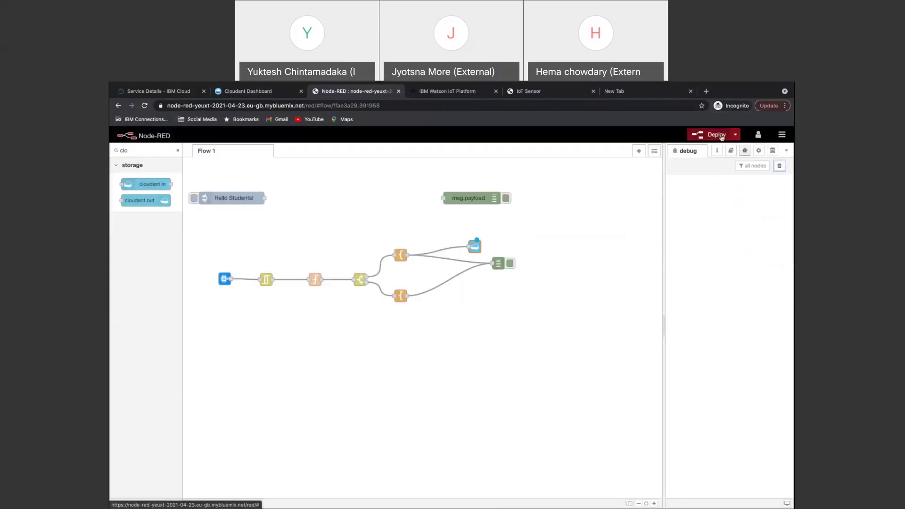
pyautogui.click(720, 136)
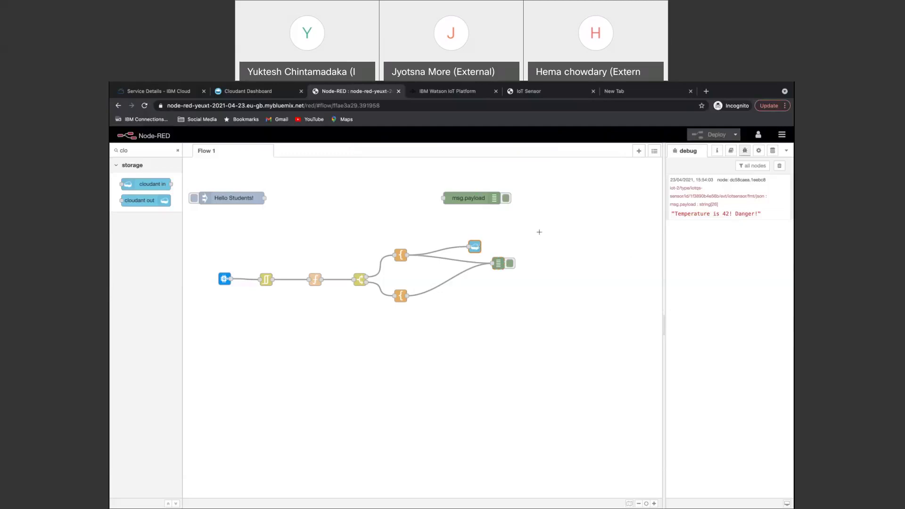
# Reload samplee and inspect the new document whose payload reads 'Temperature is 42! Danger!'.
pyautogui.click(255, 92)
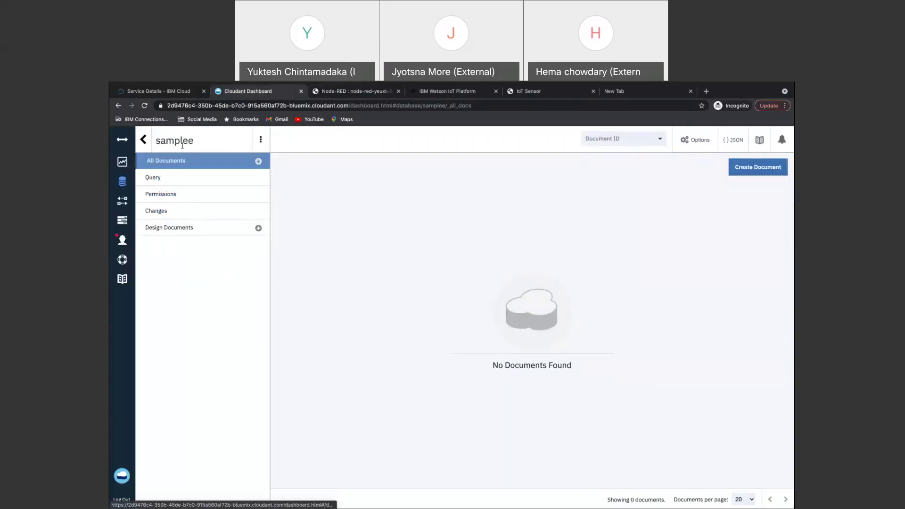
pyautogui.click(145, 106)
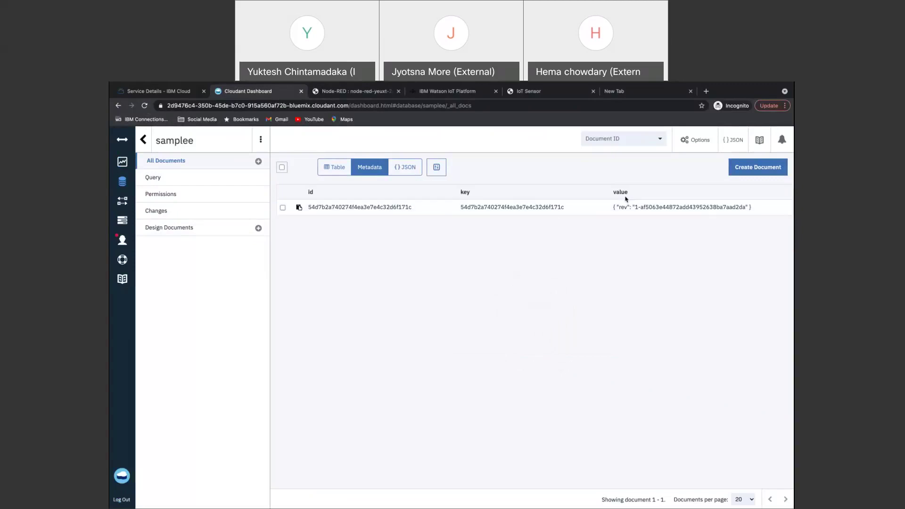
pyautogui.click(372, 204)
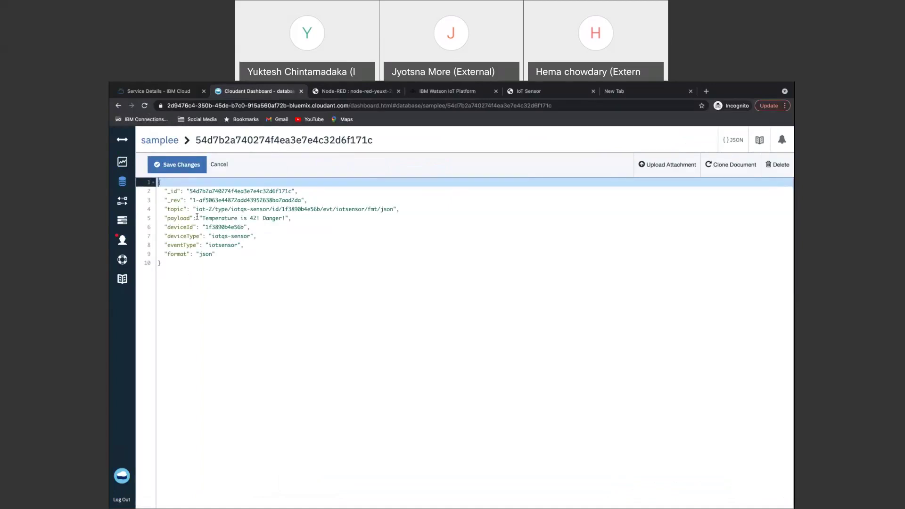
pyautogui.moveTo(293, 218); pyautogui.dragTo(198, 218)
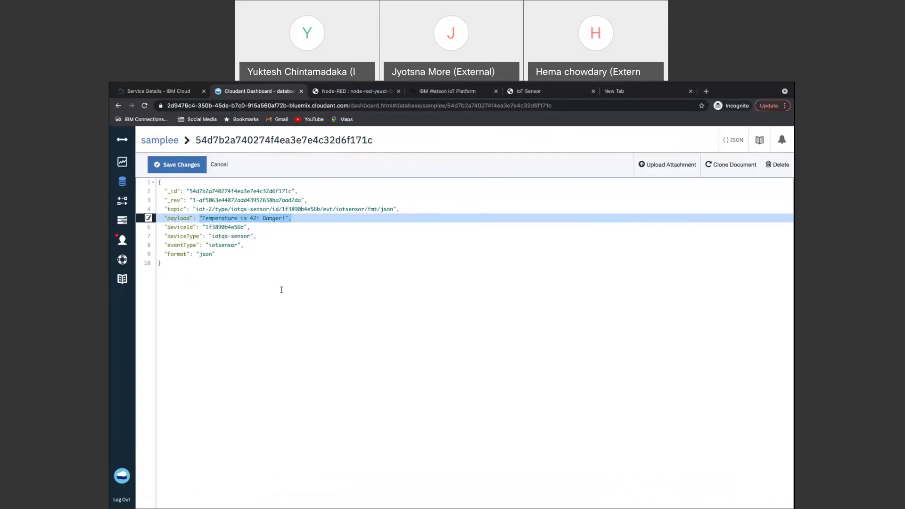
pyautogui.click(158, 143)
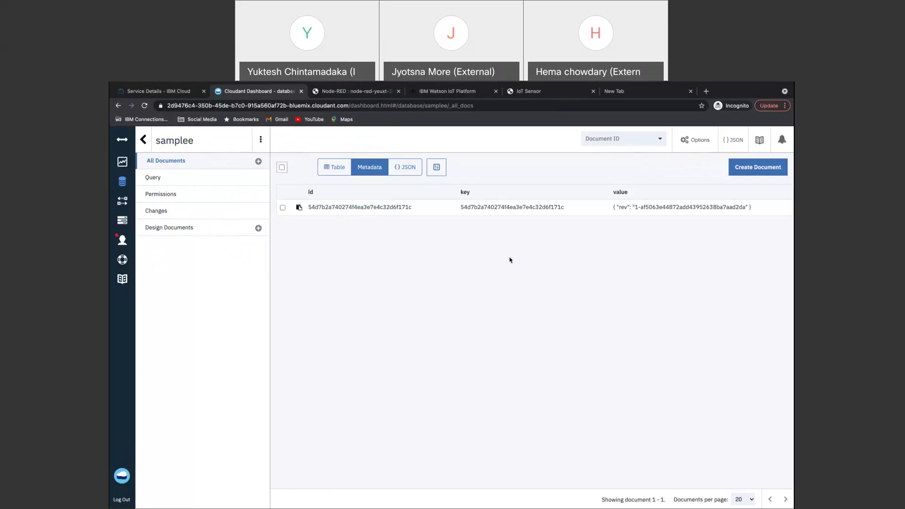
pyautogui.click(544, 90)
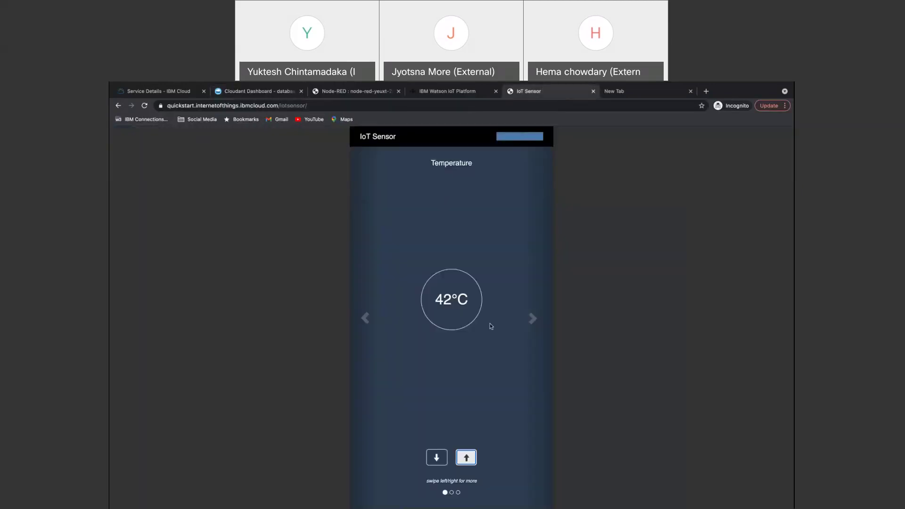
# Raise the simulated temperature to 43°C and check the new danger alert in Node-RED.
pyautogui.click(466, 457)
pyautogui.click(347, 91)
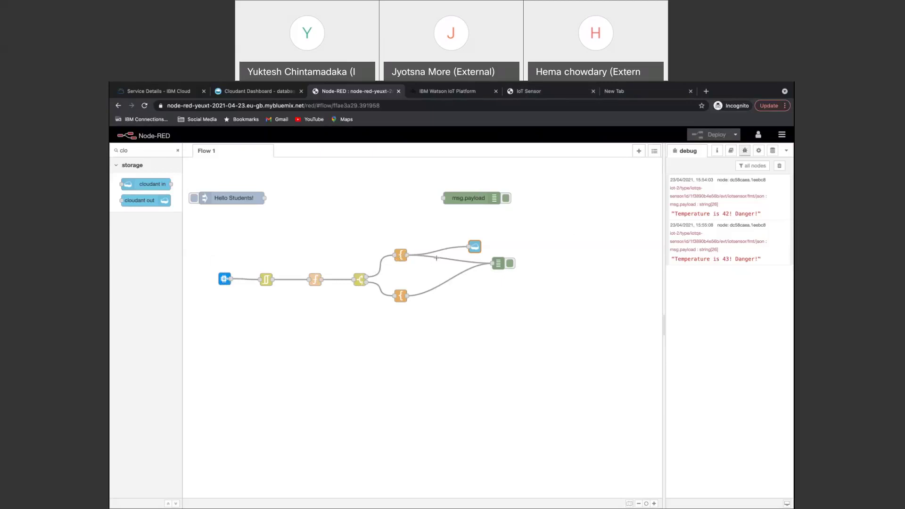
pyautogui.click(472, 247)
# Reload samplee and open the second document, reading 'Temperature is 43! Danger!'.
pyautogui.click(267, 91)
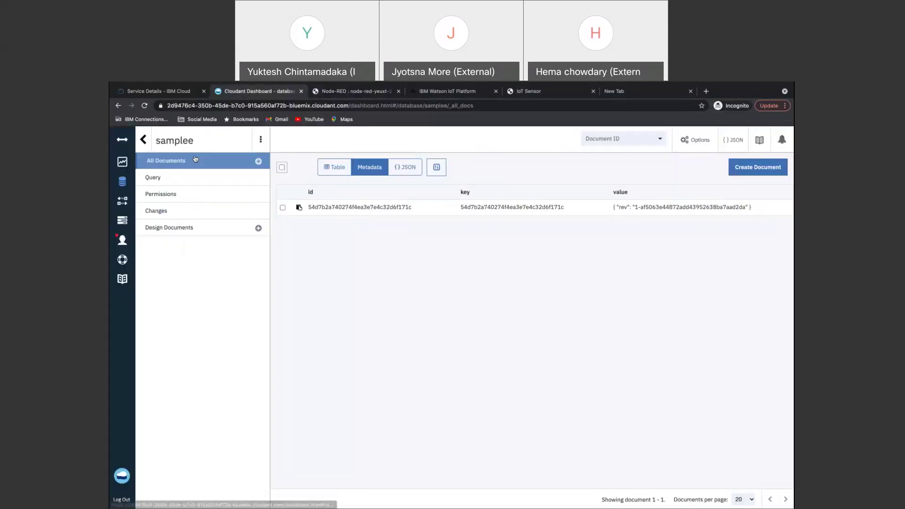
pyautogui.click(144, 105)
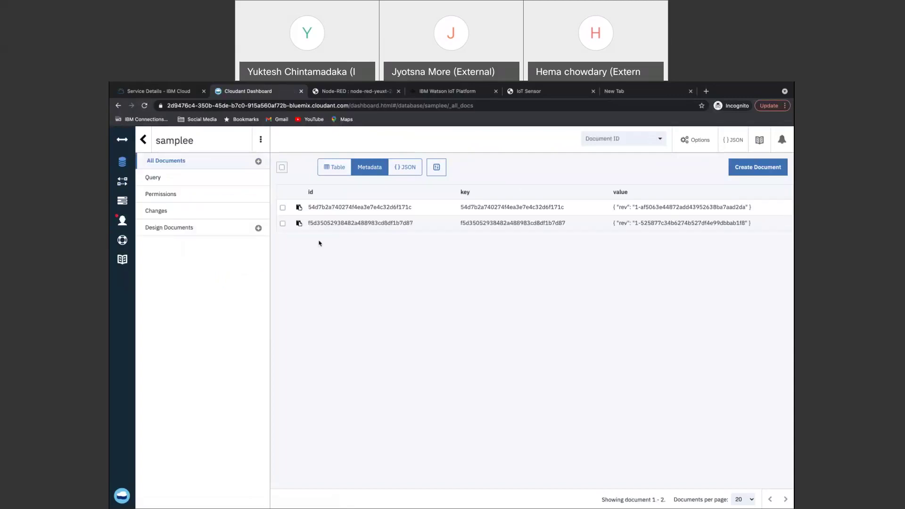
pyautogui.click(395, 225)
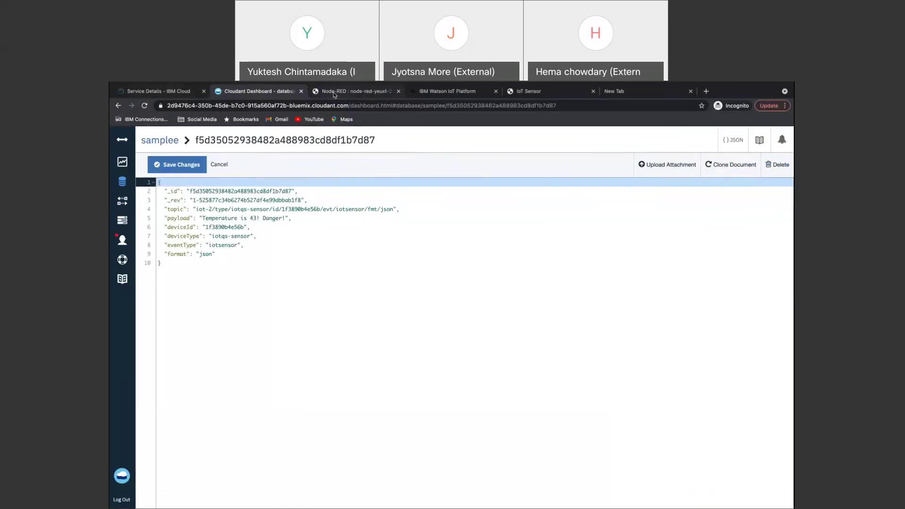
pyautogui.click(334, 94)
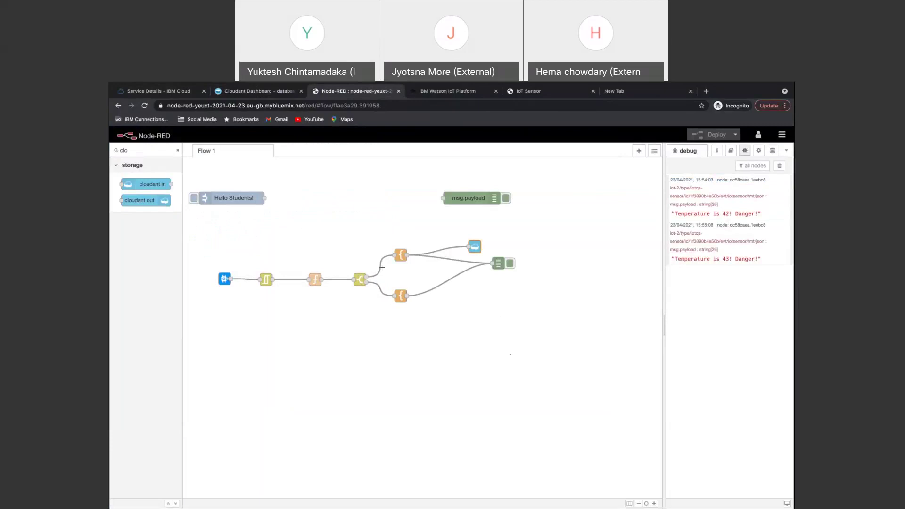
pyautogui.press('super+Tab')
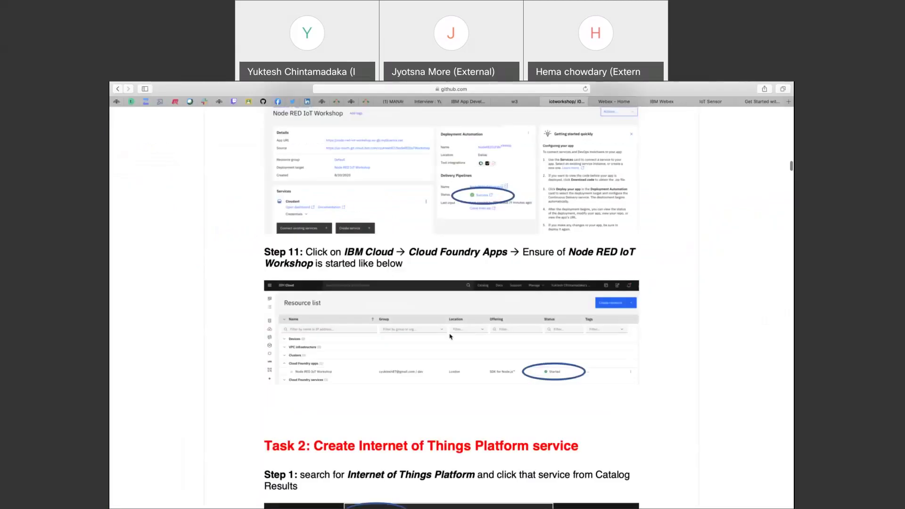
# Scroll the GitHub workshop guide down to Step 12's API Key authentication instructions.
pyautogui.scroll(-5, 450, 337)
pyautogui.scroll(-15, 450, 337)
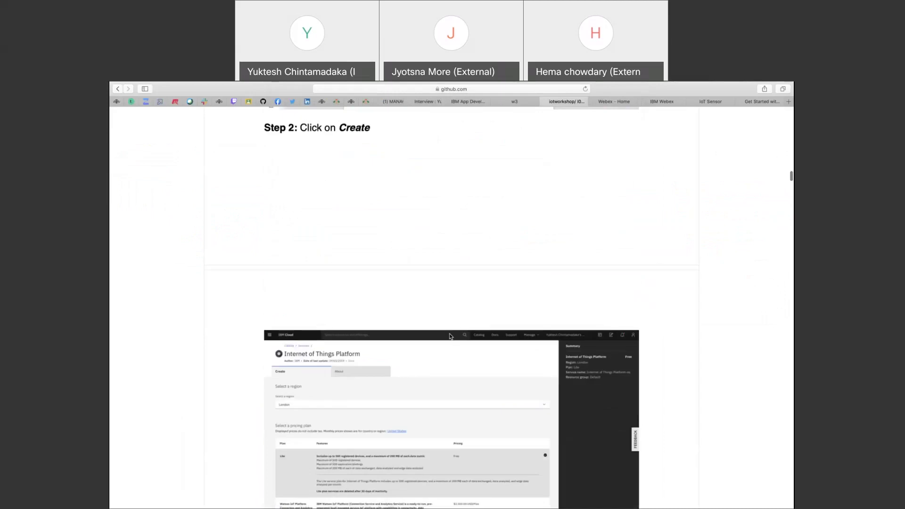
pyautogui.scroll(-3, 450, 337)
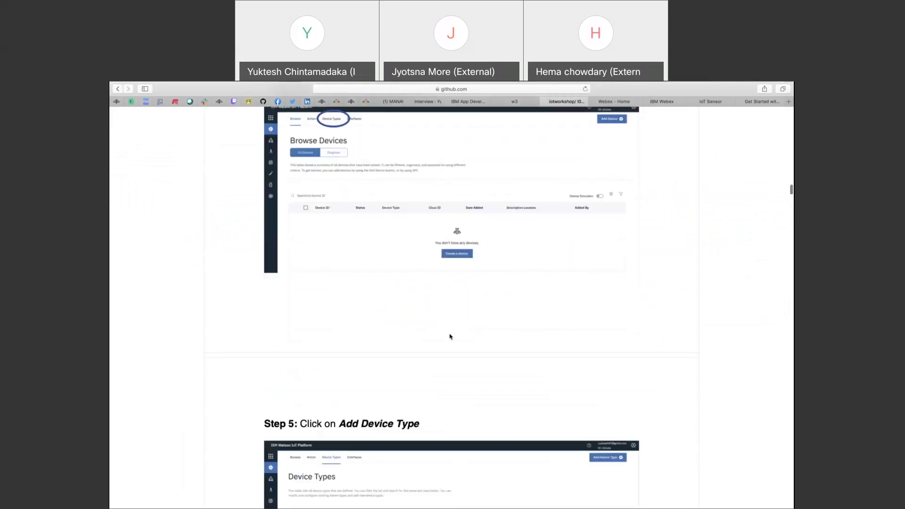
pyautogui.scroll(15, 450, 337)
pyautogui.scroll(-12, 450, 337)
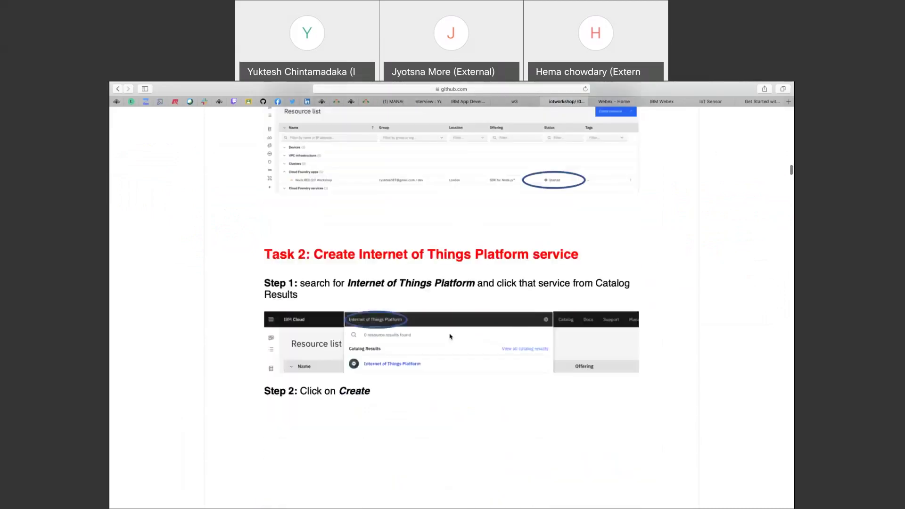
pyautogui.scroll(-20, 450, 336)
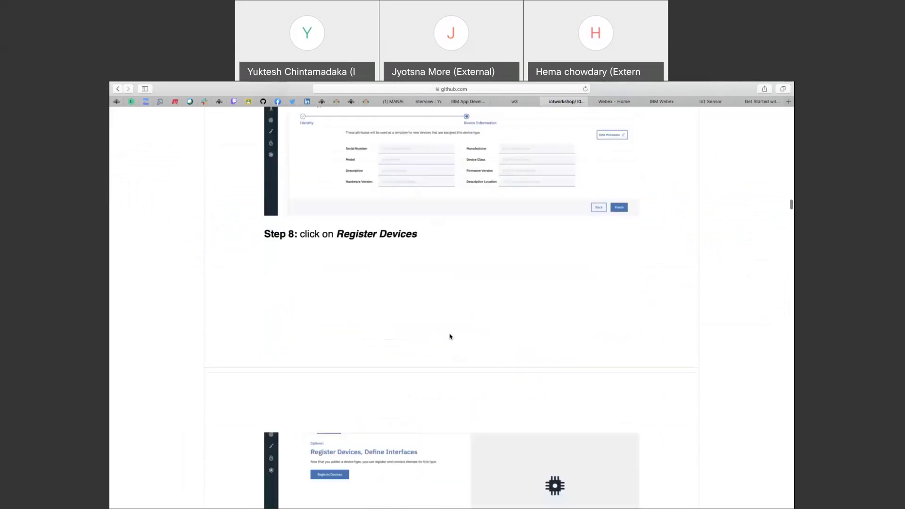
pyautogui.scroll(-1, 450, 336)
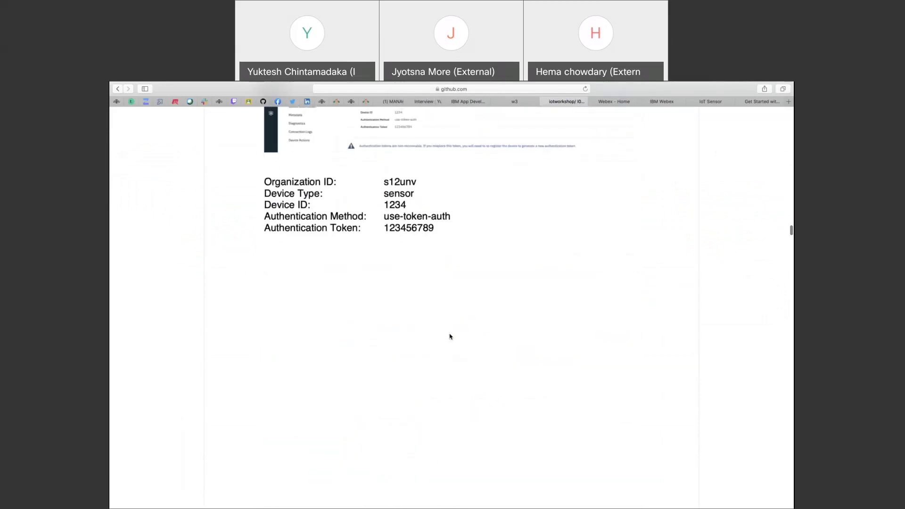
pyautogui.scroll(-8, 450, 337)
pyautogui.scroll(4, 450, 337)
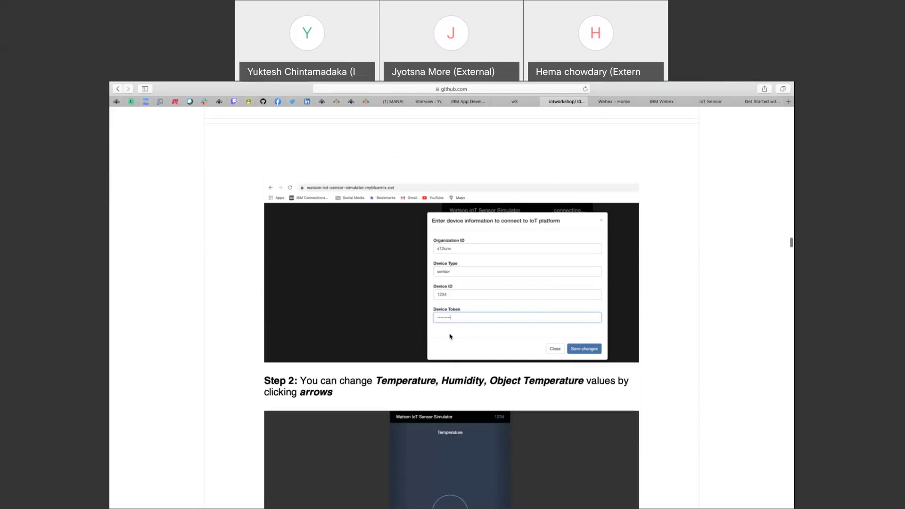
pyautogui.scroll(-20, 450, 337)
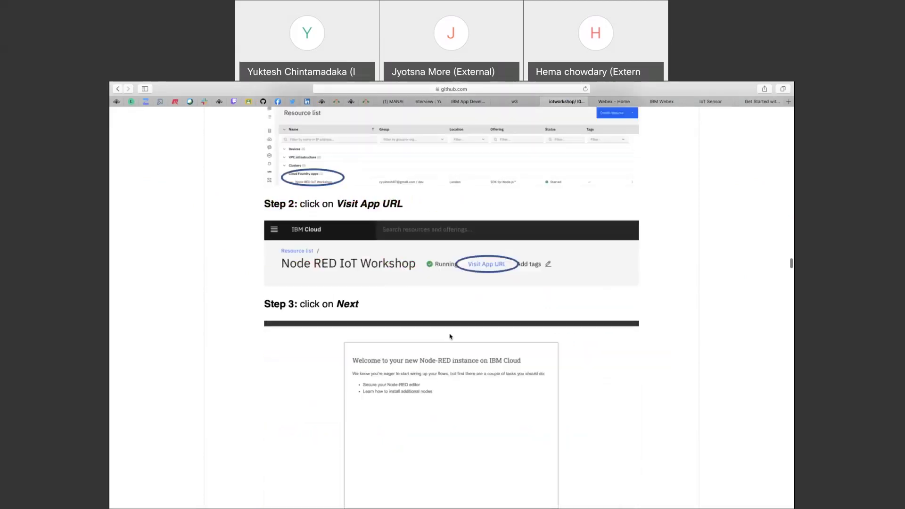
pyautogui.scroll(-20, 451, 336)
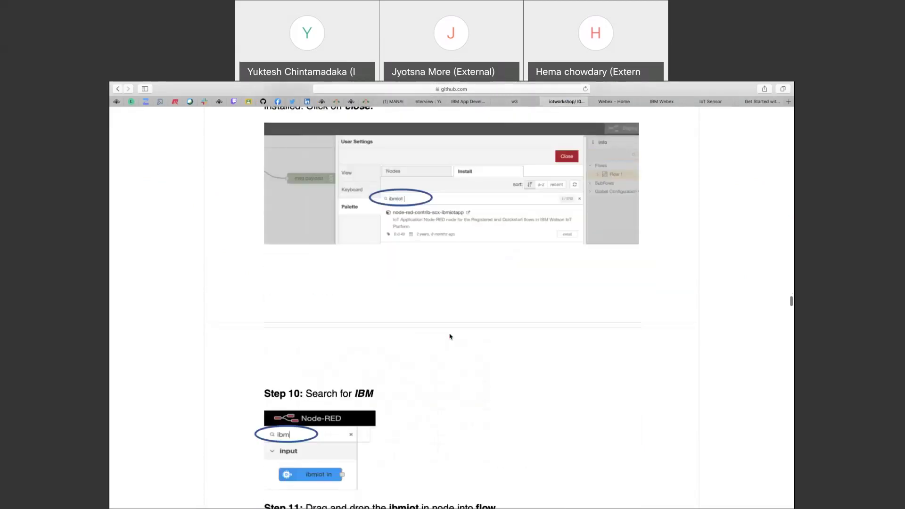
pyautogui.scroll(10, 450, 336)
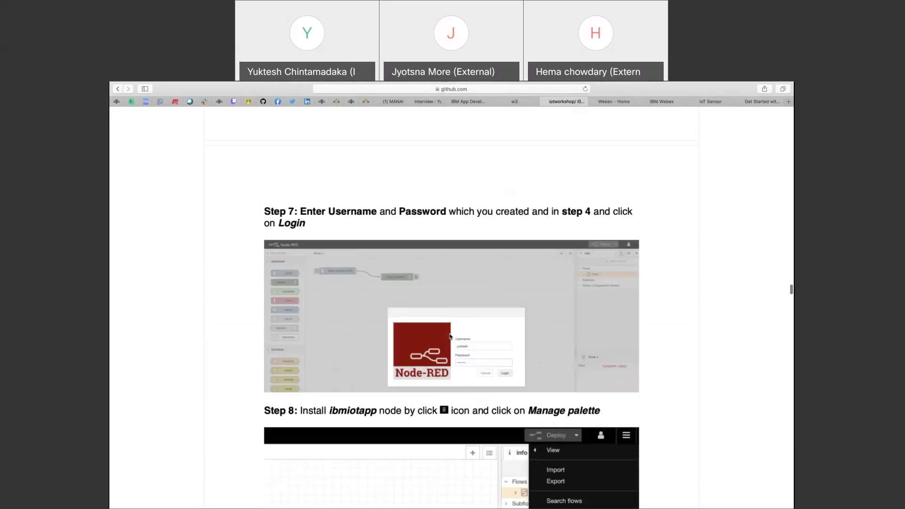
pyautogui.scroll(-10, 451, 337)
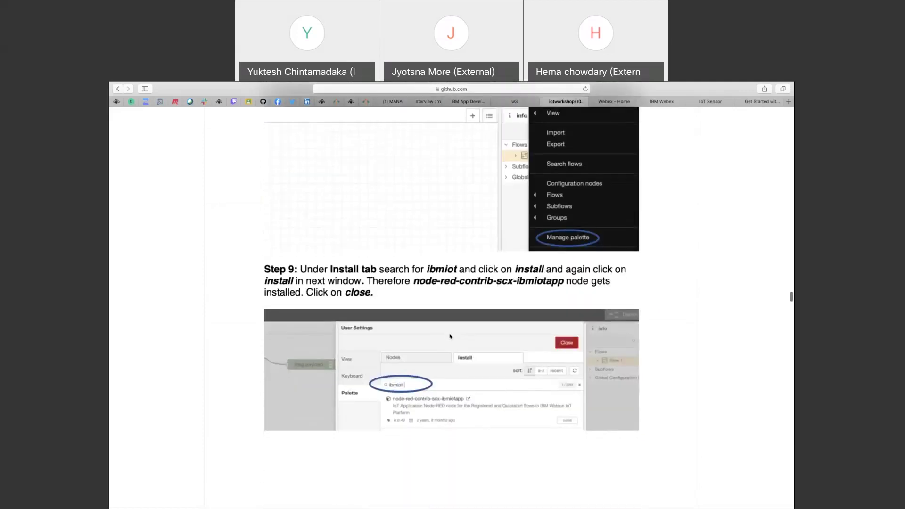
pyautogui.scroll(-10, 450, 337)
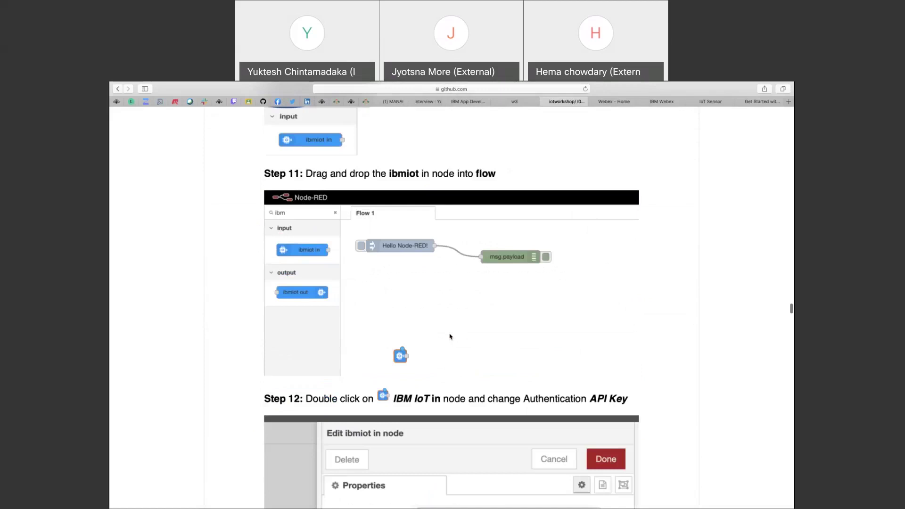
pyautogui.scroll(-4, 451, 336)
pyautogui.scroll(3, 404, 197)
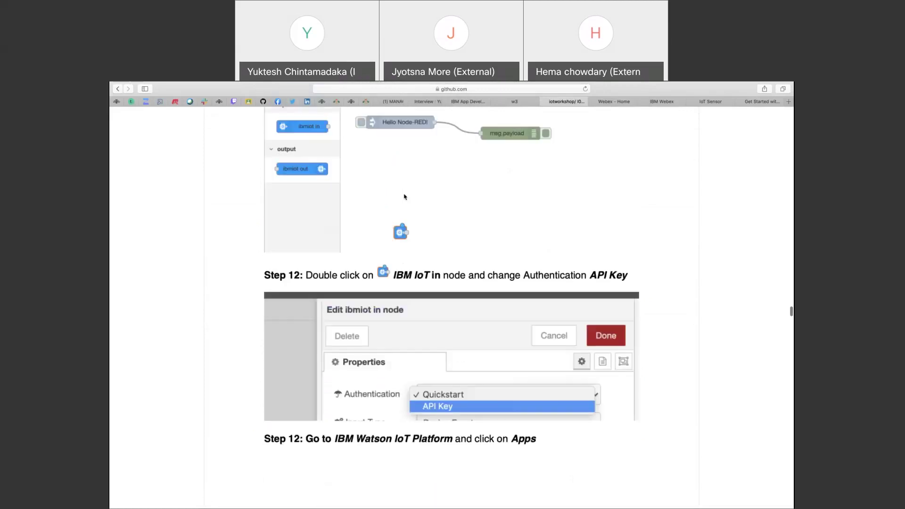
pyautogui.scroll(1, 405, 197)
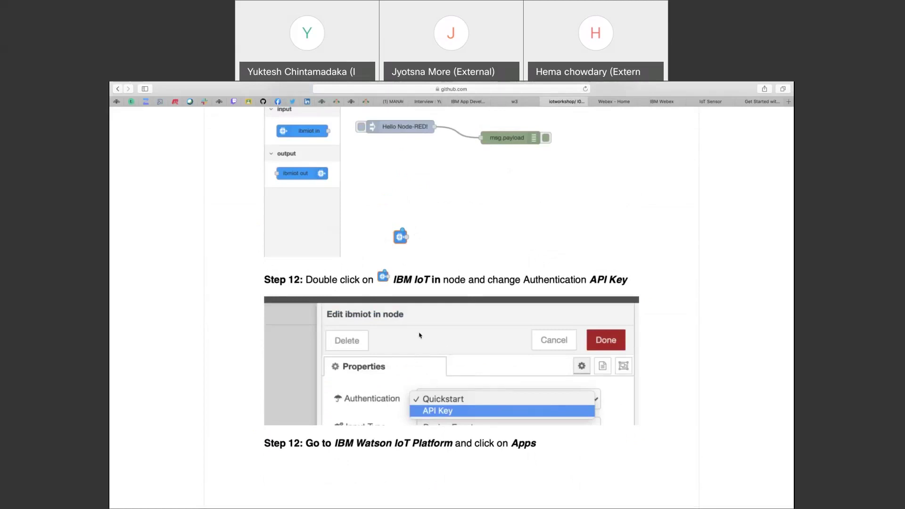
pyautogui.press('super+Tab')
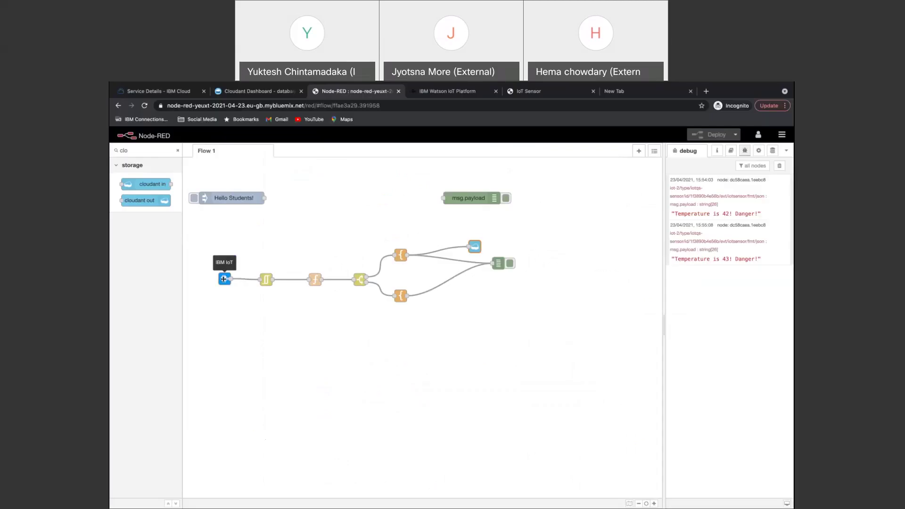
# Review the ibmiot in node's authentication options, keep Quickstart, and select its device id.
pyautogui.doubleClick(225, 279)
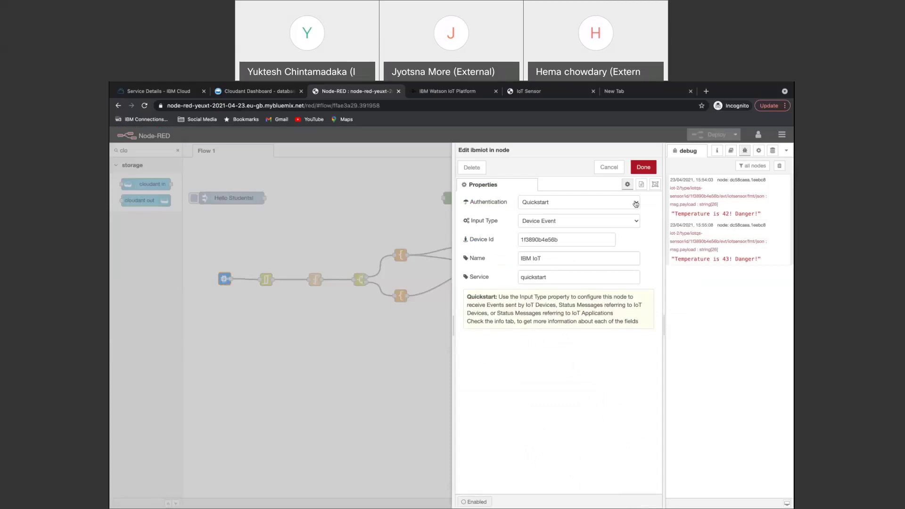
pyautogui.click(636, 203)
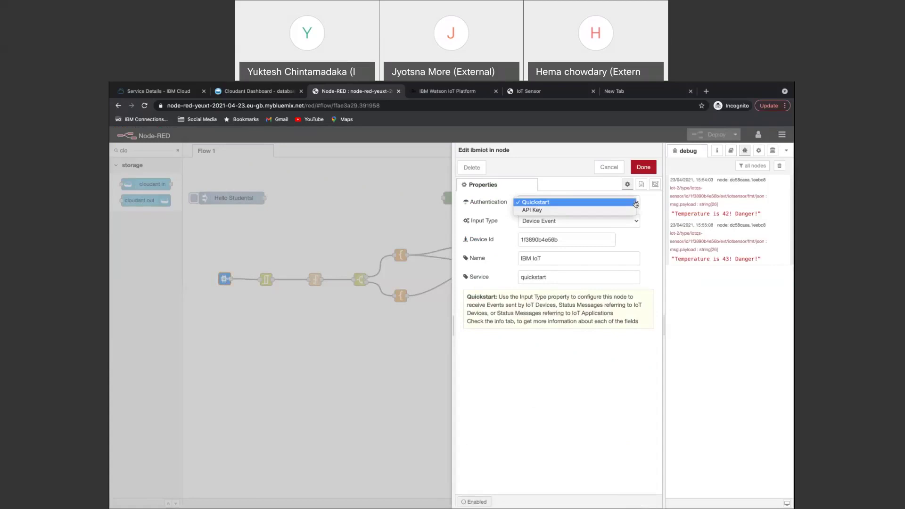
pyautogui.click(588, 203)
pyautogui.moveTo(564, 242); pyautogui.dragTo(513, 242)
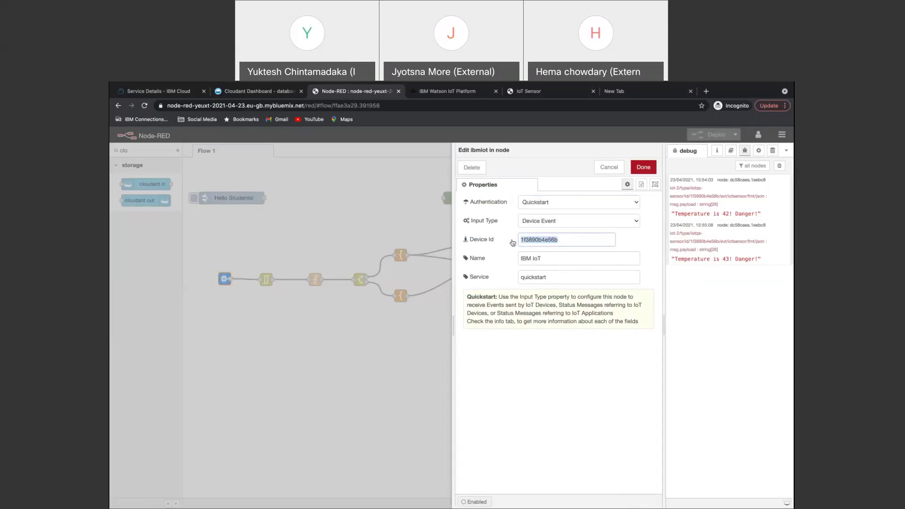
pyautogui.click(533, 93)
pyautogui.click(334, 104)
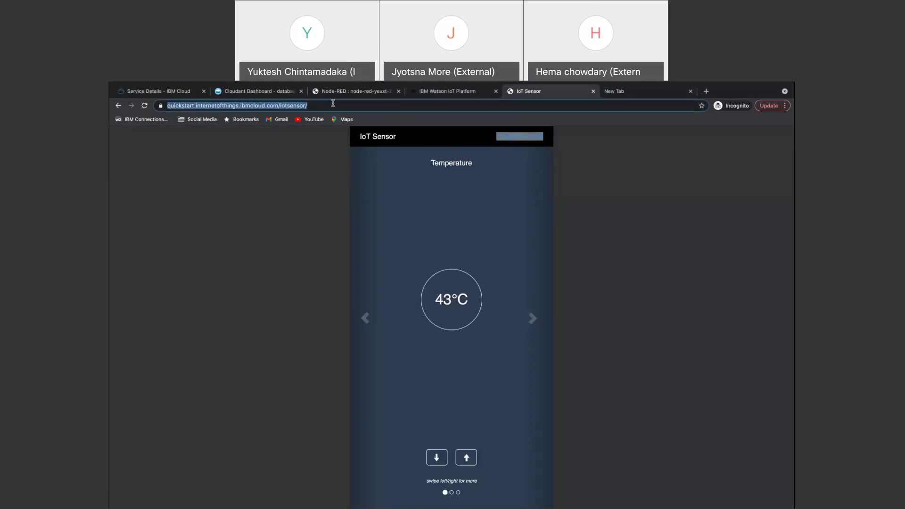
pyautogui.press('super+Tab')
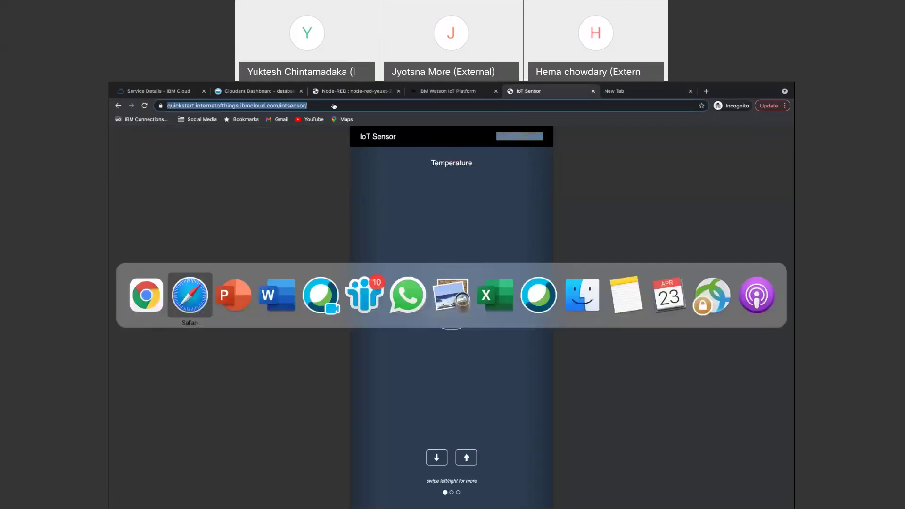
pyautogui.press('super+Tab')
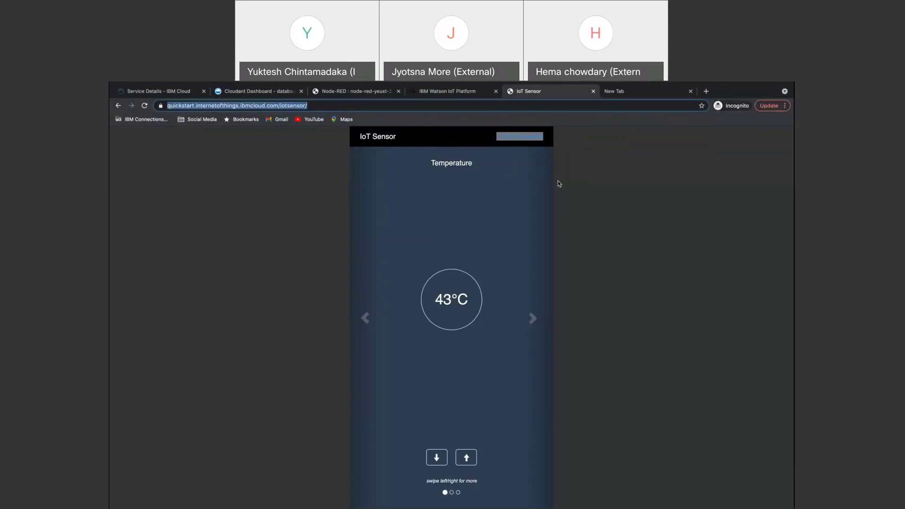
pyautogui.press('super+Tab')
pyautogui.press('super+Tab')
# Switch the ibmiot in node's Authentication to API Key, with Service set to registered.
pyautogui.click(344, 94)
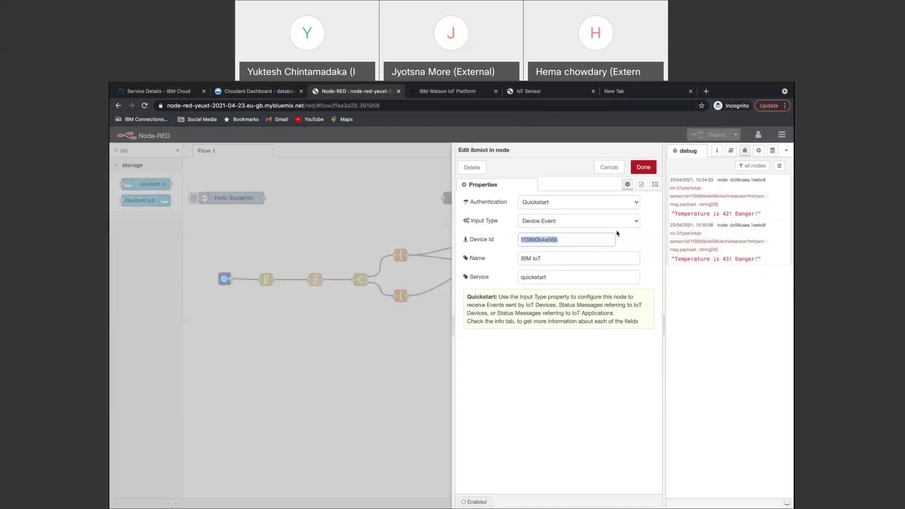
pyautogui.click(637, 203)
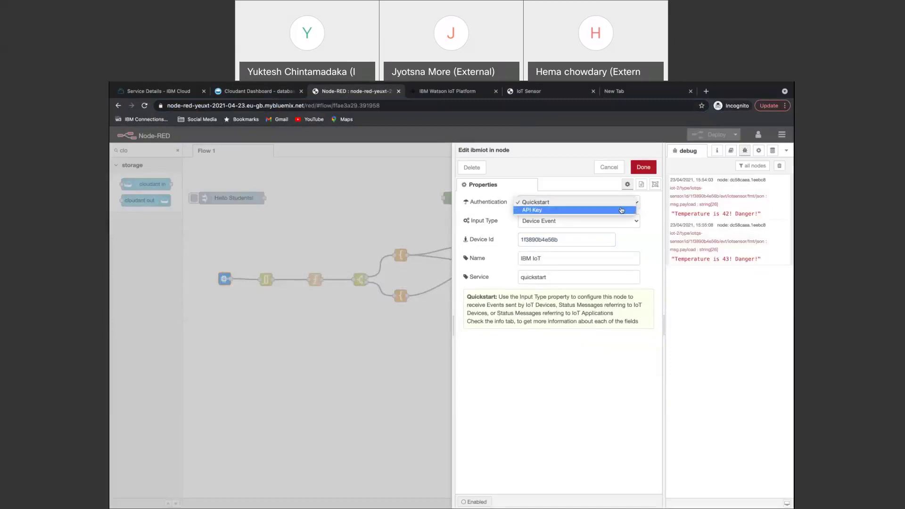
pyautogui.click(622, 210)
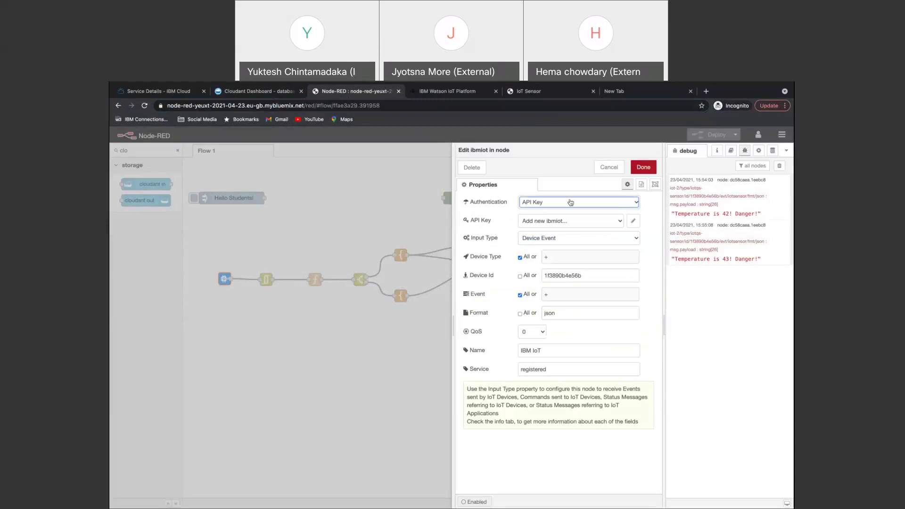
pyautogui.click(643, 167)
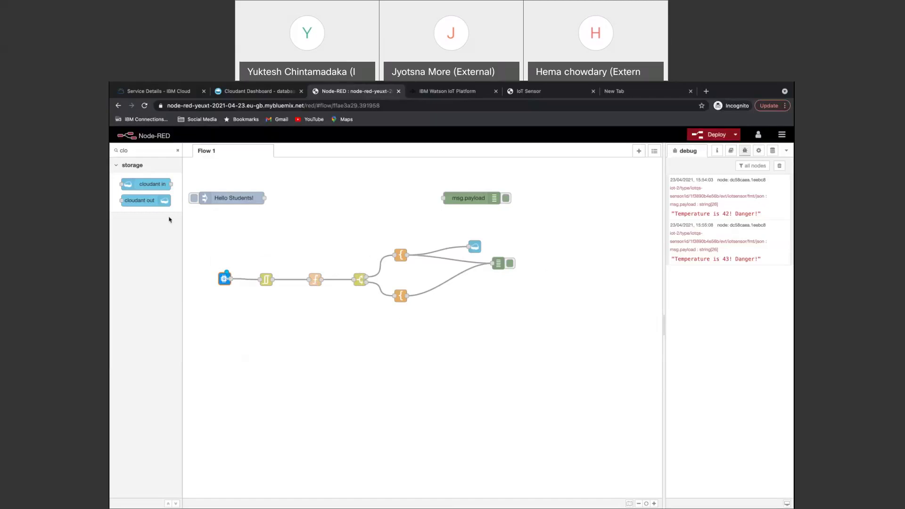
# Clear the palette filter after 'twil' finds no nodes, and open the main menu.
pyautogui.press('BackSpace')
pyautogui.press('BackSpace')
pyautogui.press('BackSpace')
pyautogui.write('twil')
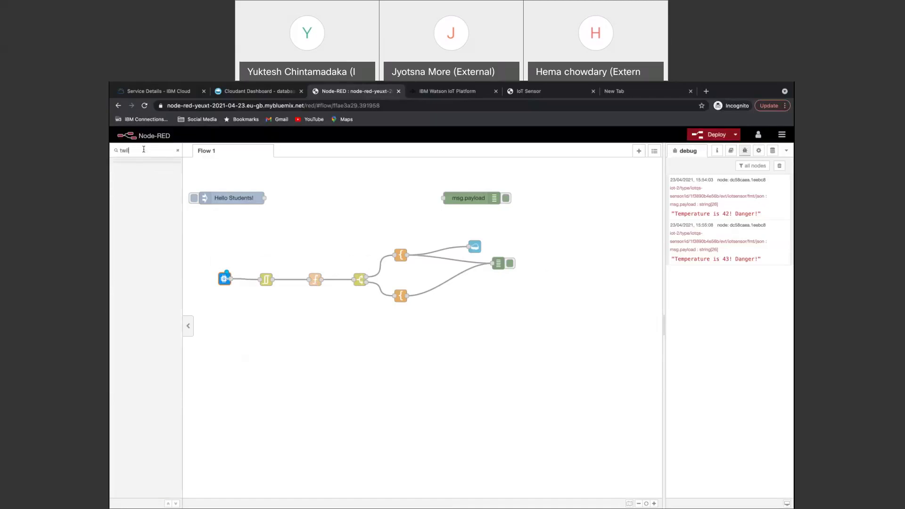
pyautogui.press('BackSpace')
pyautogui.press('BackSpace')
pyautogui.press('BackSpace')
pyautogui.press('BackSpace')
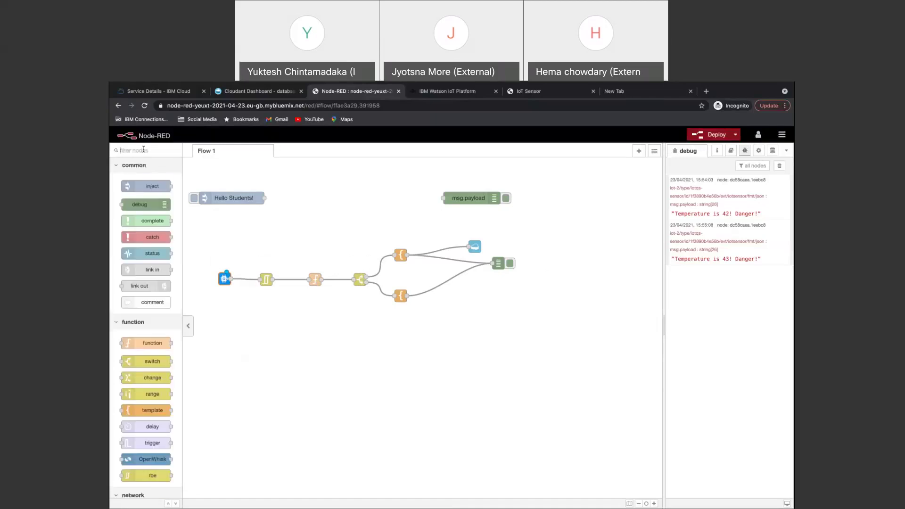
pyautogui.click(786, 137)
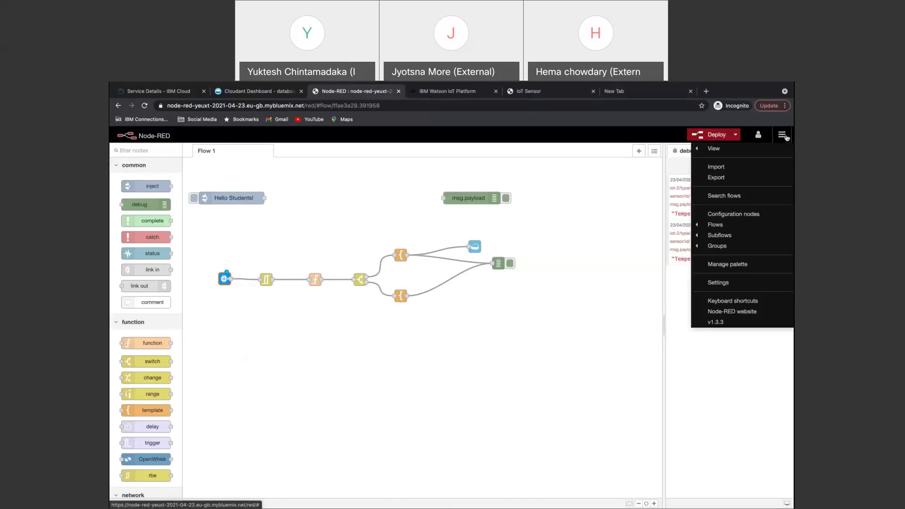
# Search 'twilio' in Manage palette and install node-red-node-twilio.
pyautogui.click(727, 266)
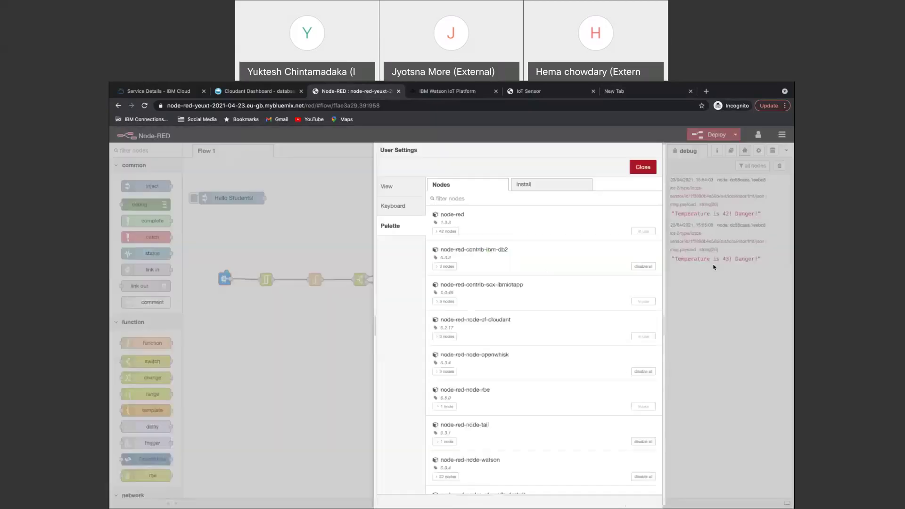
pyautogui.click(527, 188)
pyautogui.write('twilio')
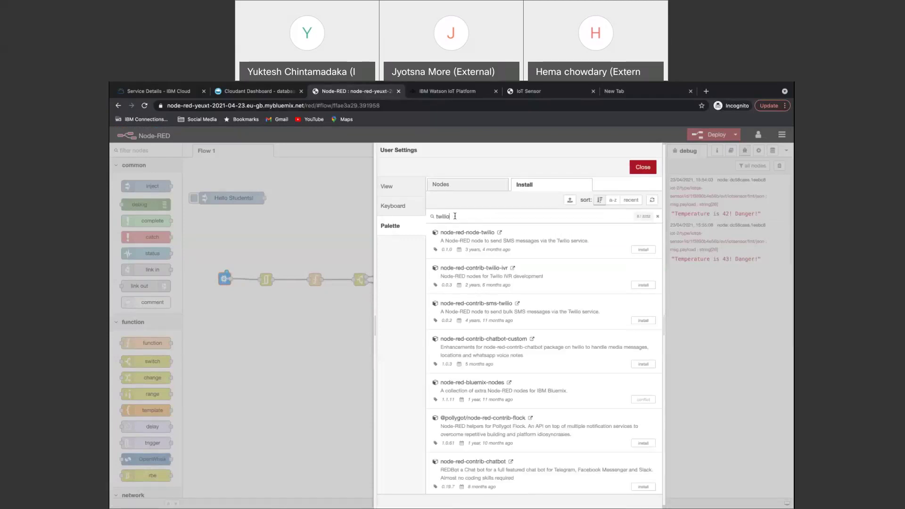
pyautogui.click(643, 250)
pyautogui.click(527, 184)
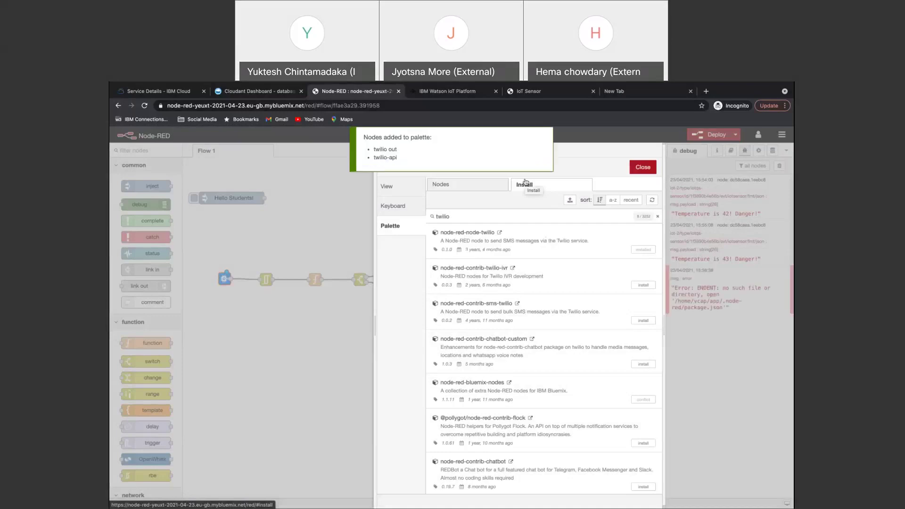
pyautogui.click(642, 165)
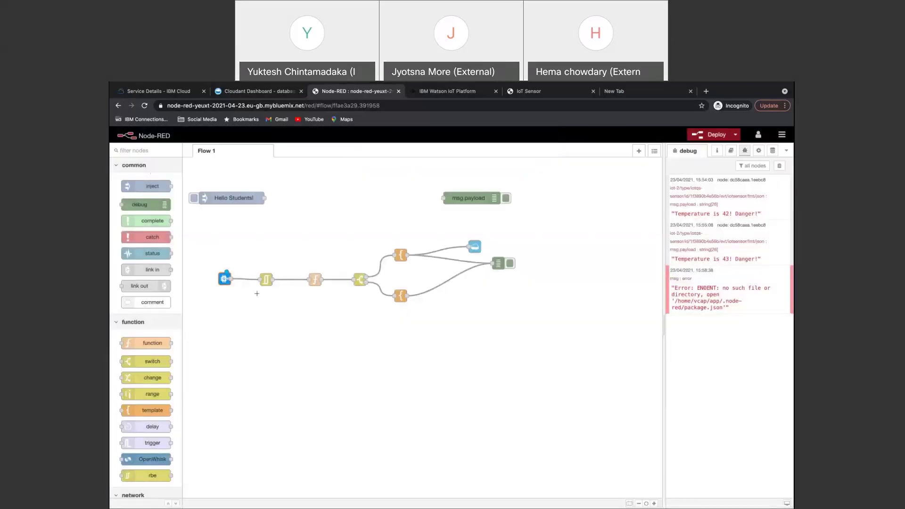
# Add a twilio out node below msg.payload, wired from the upper function node.
pyautogui.click(145, 151)
pyautogui.write('tw')
pyautogui.moveTo(139, 184); pyautogui.dragTo(514, 219)
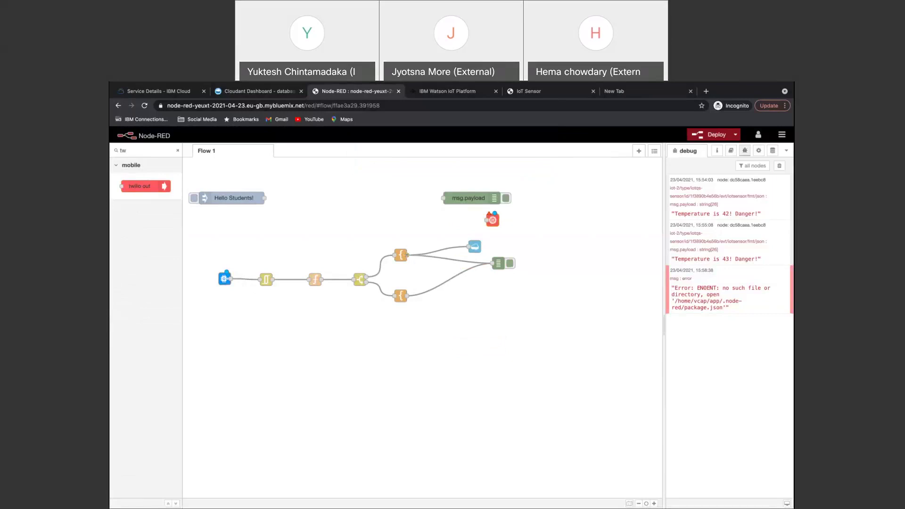
pyautogui.moveTo(406, 255); pyautogui.dragTo(487, 220)
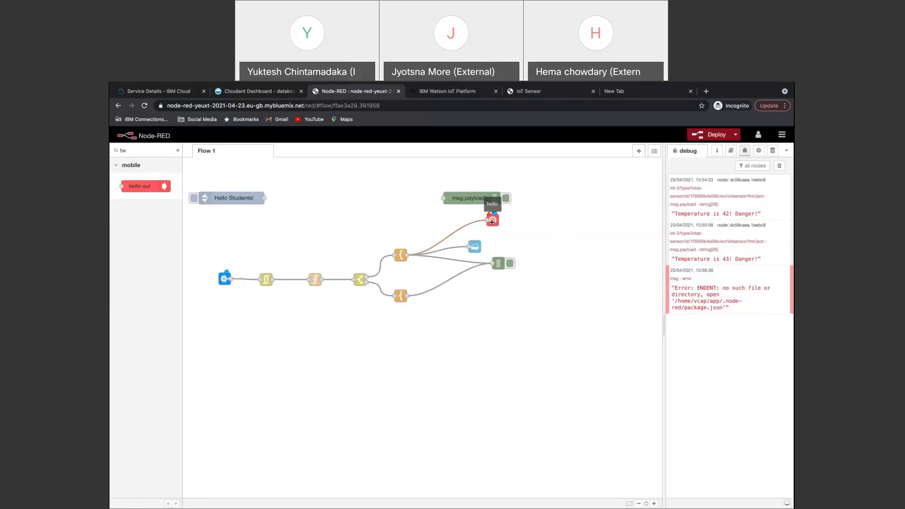
# Give the twilio out node a new twilio-api configuration, then return to Safari.
pyautogui.doubleClick(492, 221)
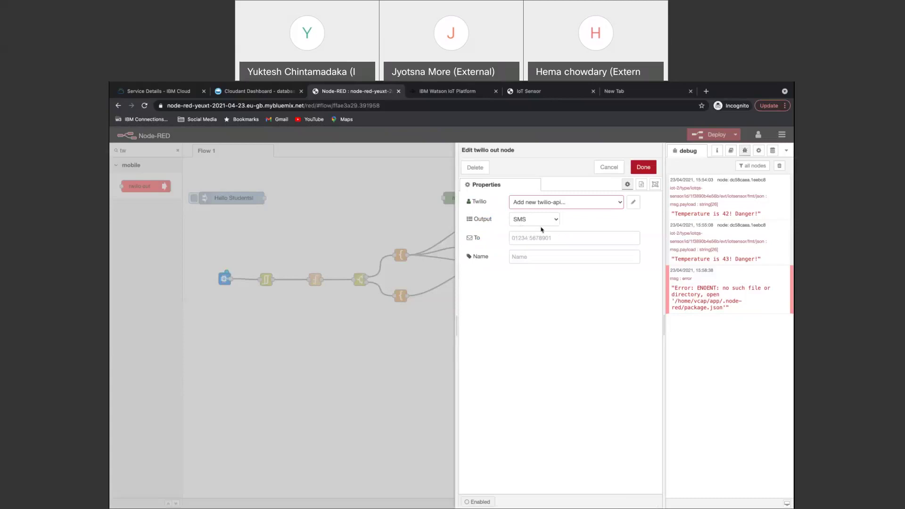
pyautogui.click(633, 201)
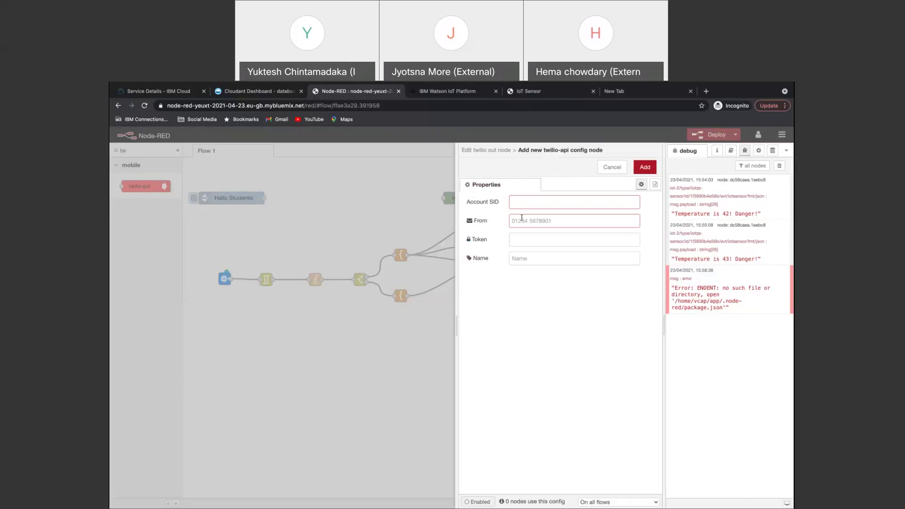
pyautogui.click(644, 167)
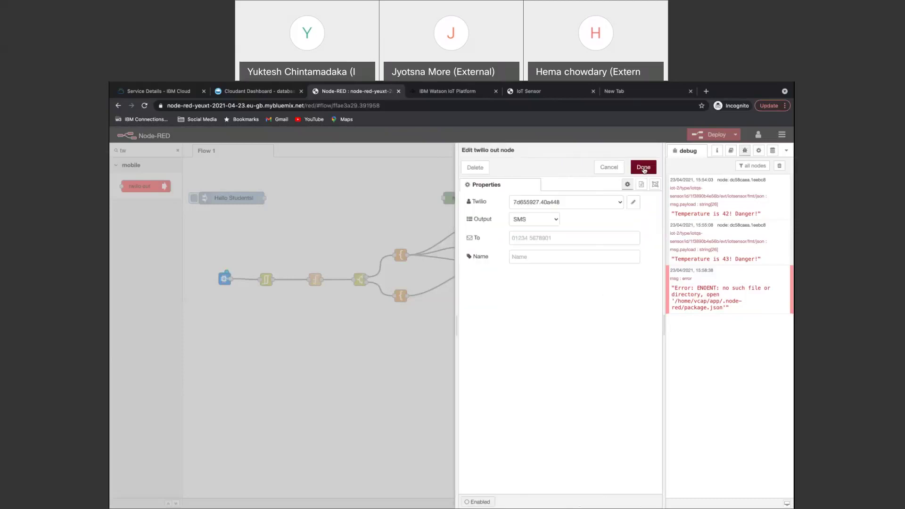
pyautogui.click(644, 168)
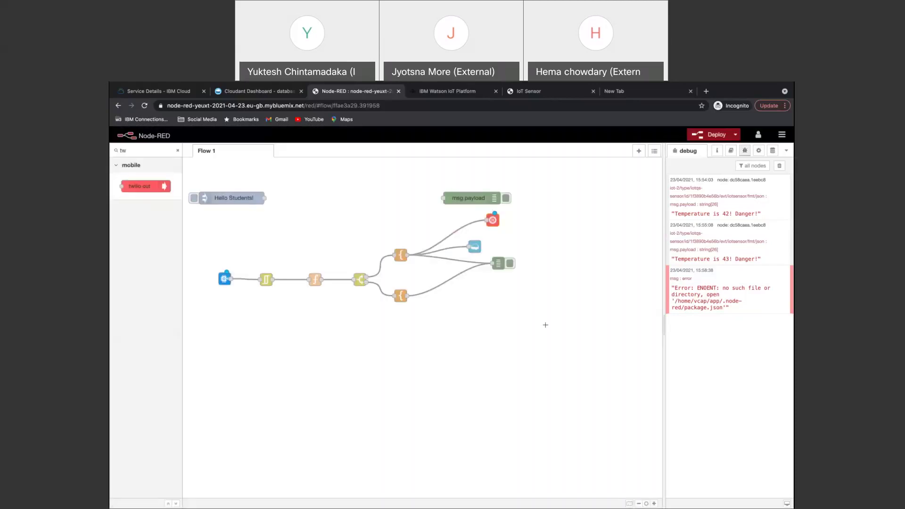
pyautogui.press('super+Tab')
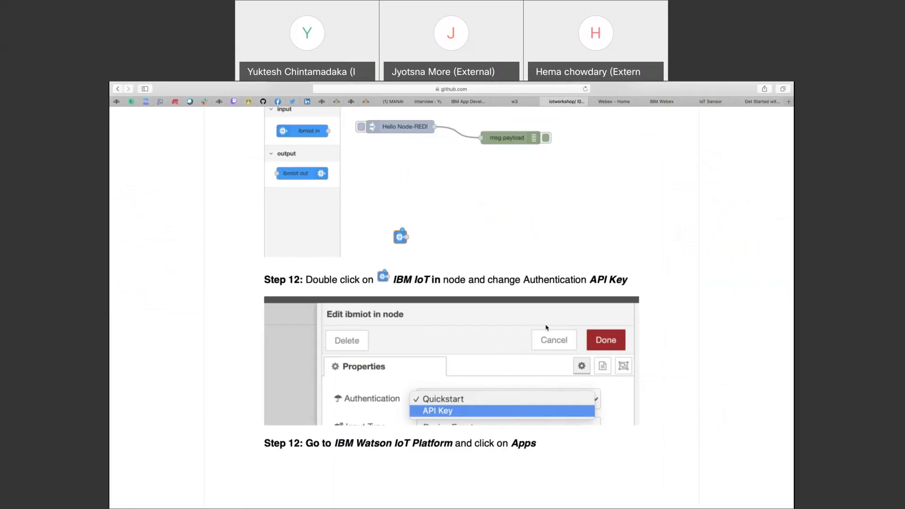
# Scroll the GitHub guide's Twilio section down to Step 10's expected SMS screenshot.
pyautogui.scroll(-20, 546, 327)
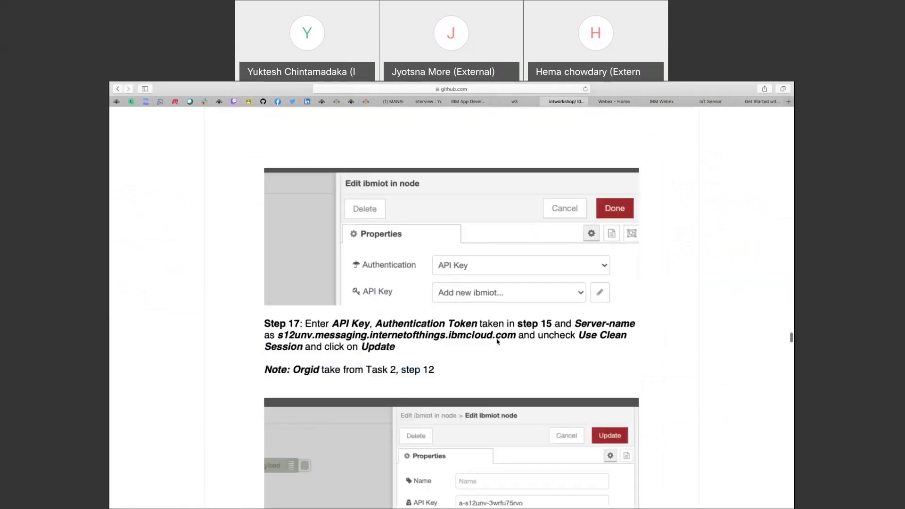
pyautogui.scroll(-15, 497, 341)
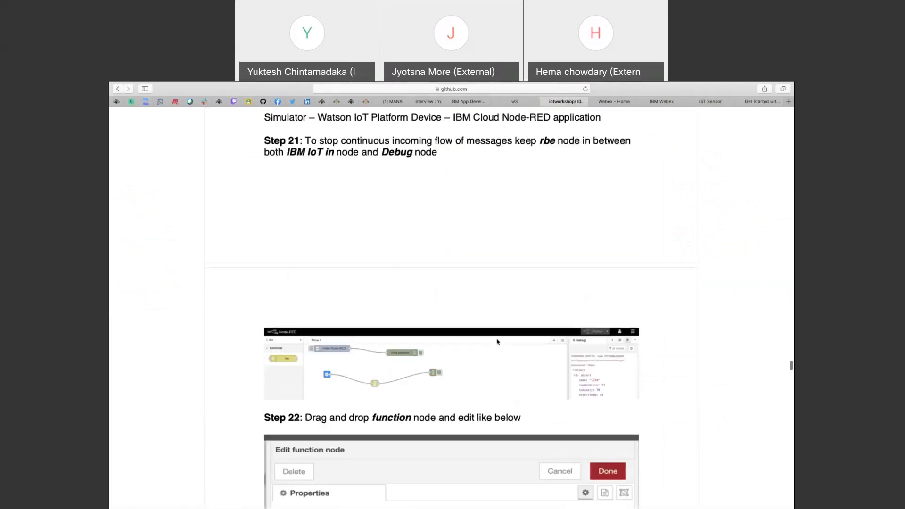
pyautogui.scroll(-20, 498, 341)
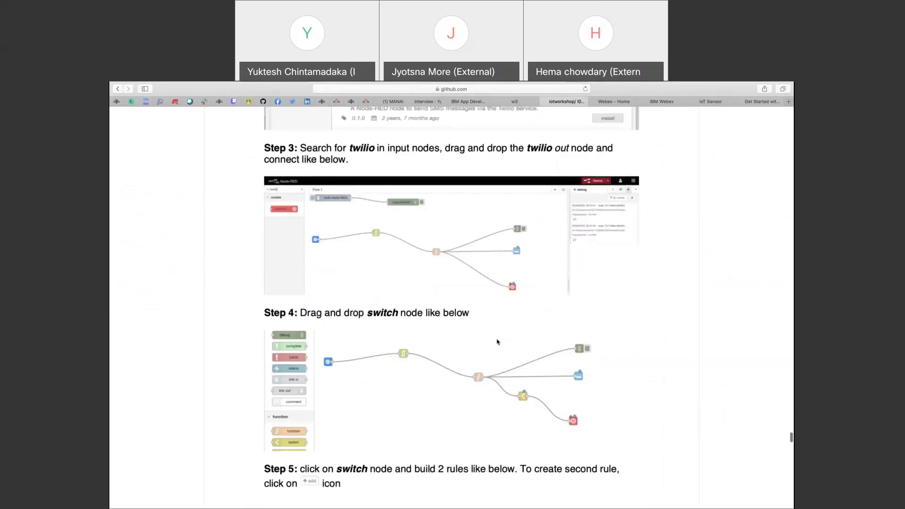
pyautogui.scroll(-3, 498, 341)
pyautogui.scroll(5, 497, 341)
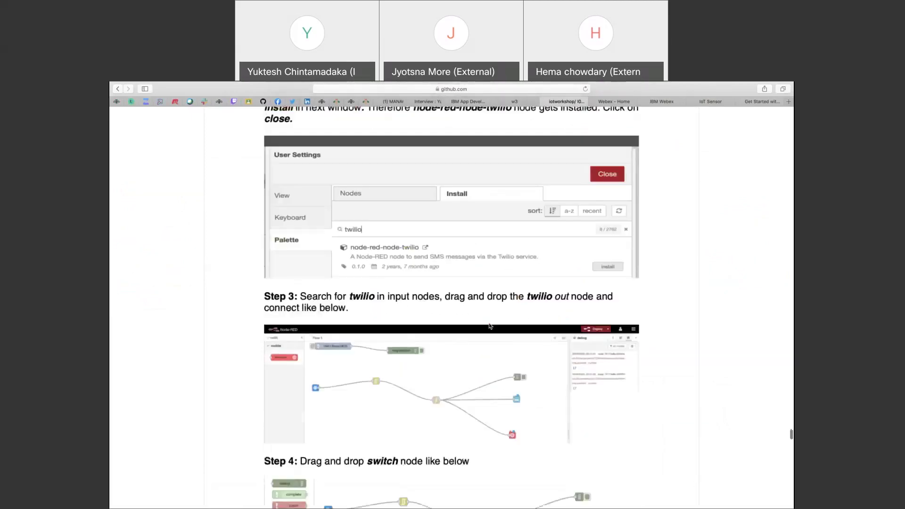
pyautogui.scroll(-1, 491, 328)
pyautogui.scroll(-2, 489, 326)
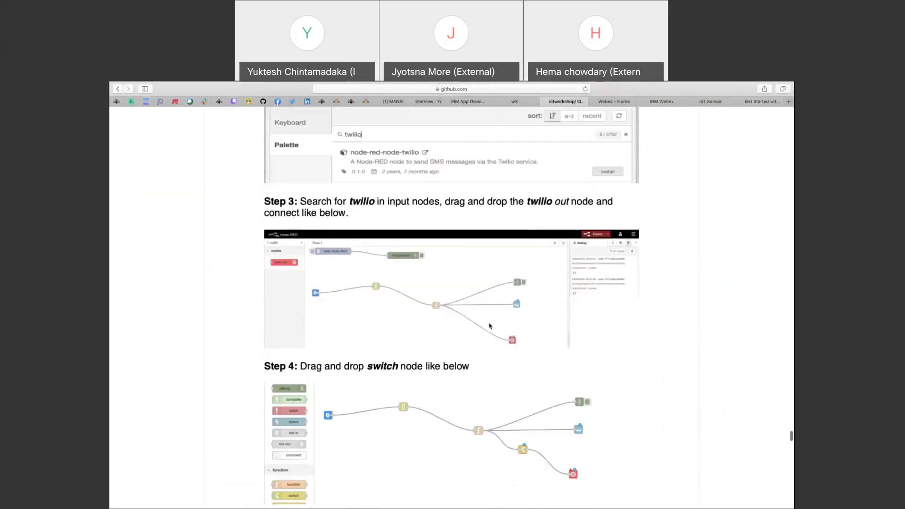
pyautogui.scroll(-10, 513, 352)
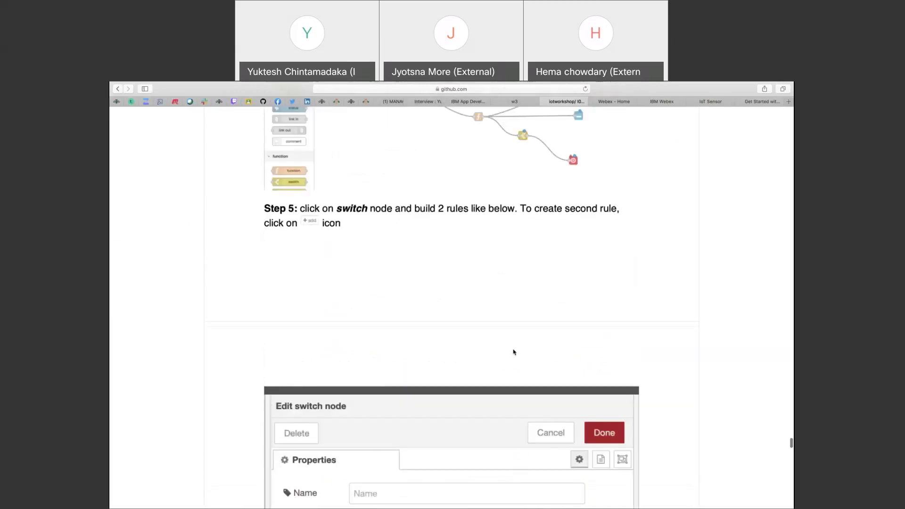
pyautogui.scroll(-6, 513, 352)
pyautogui.scroll(-20, 513, 352)
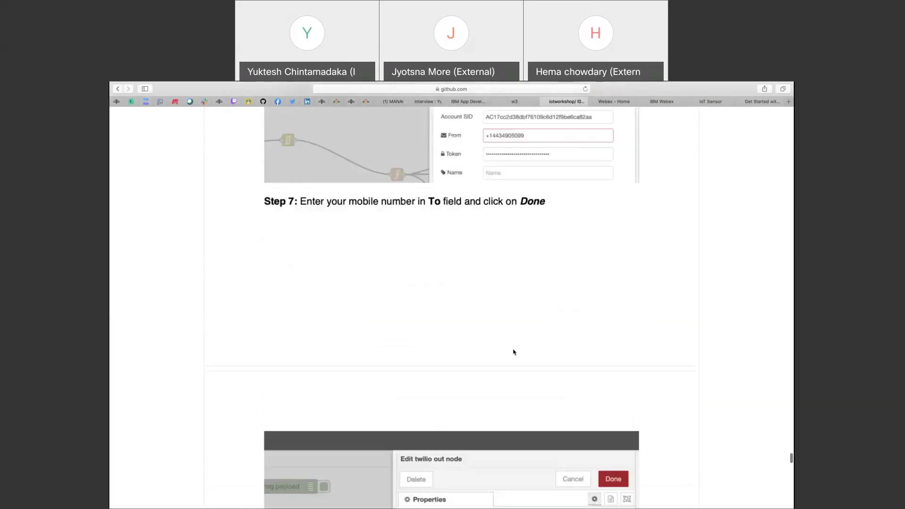
pyautogui.scroll(-3, 514, 352)
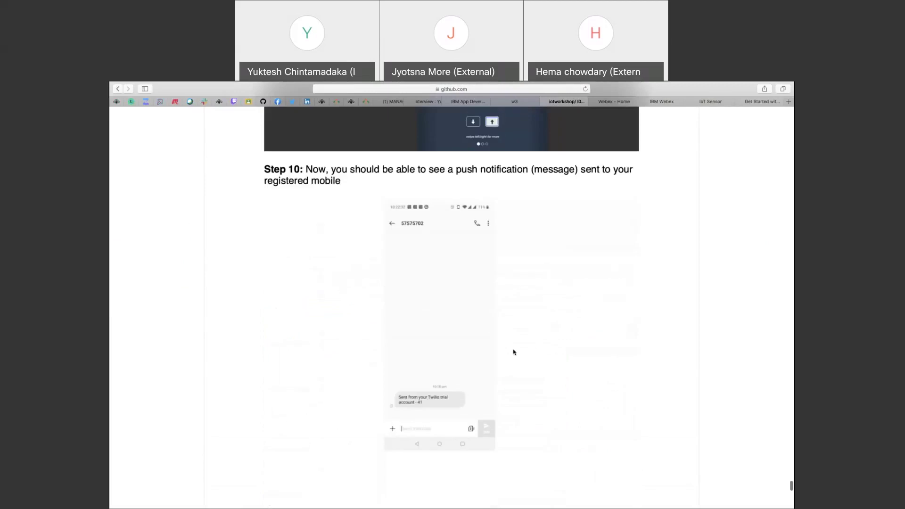
pyautogui.scroll(1, 514, 352)
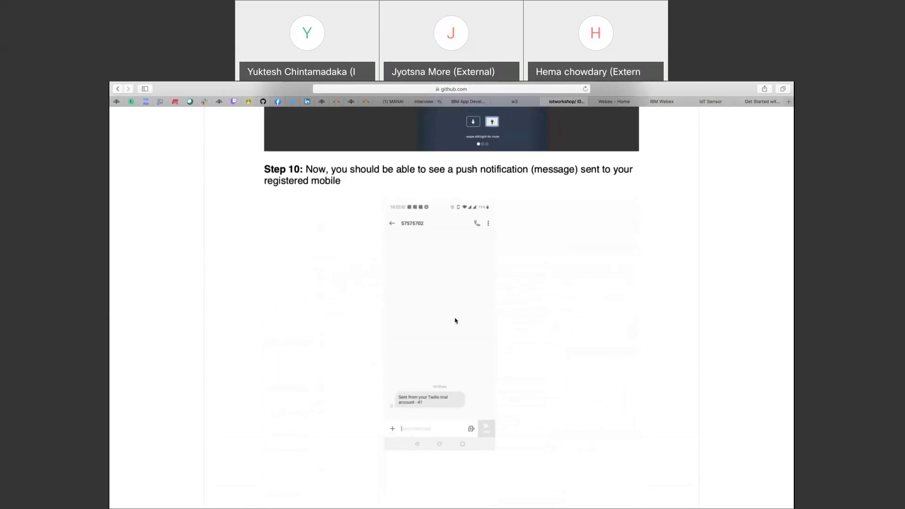